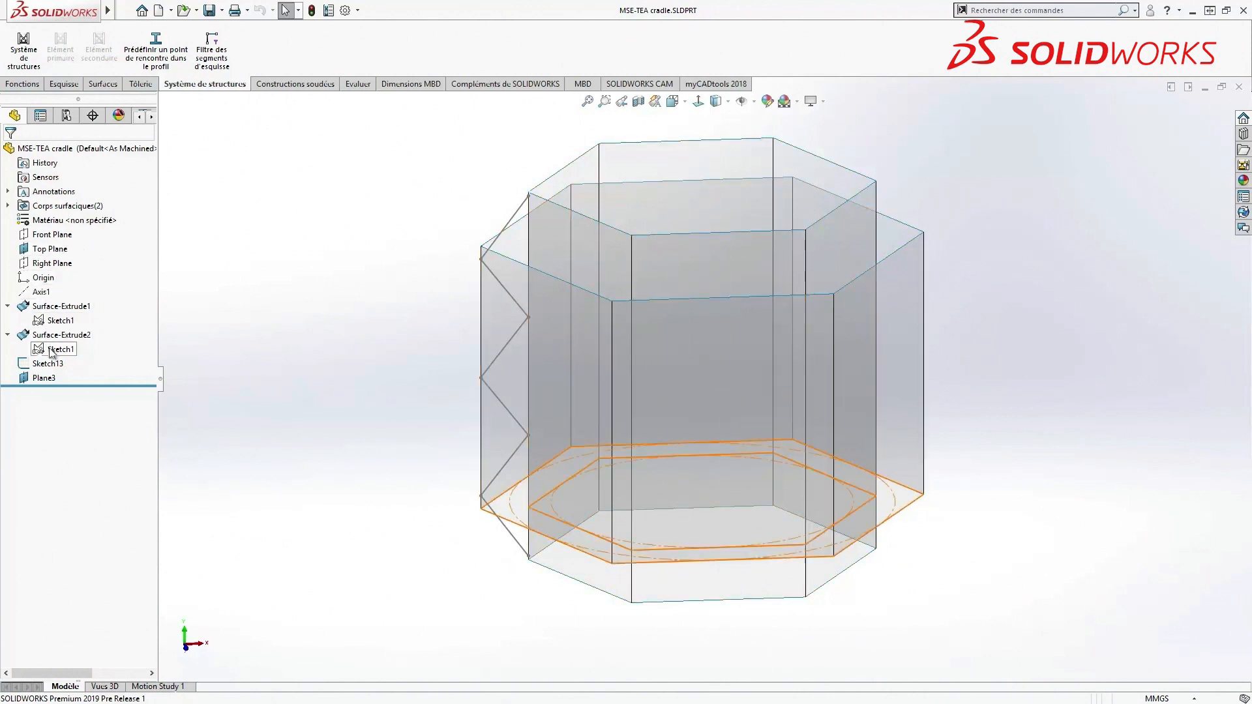
Hide the zigzag sketch Sketch13 between the two hexagonal surfaces.
left_click(61, 306)
left_click(260, 319)
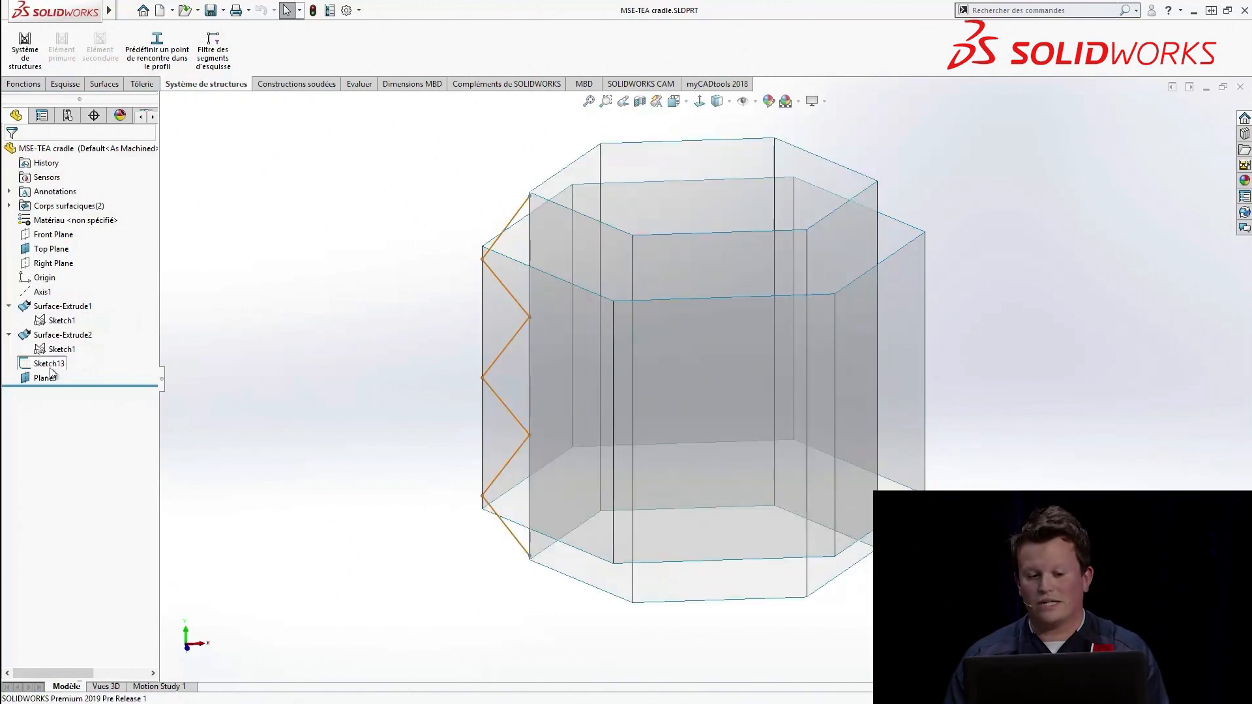
left_click(37, 362)
left_click(34, 341)
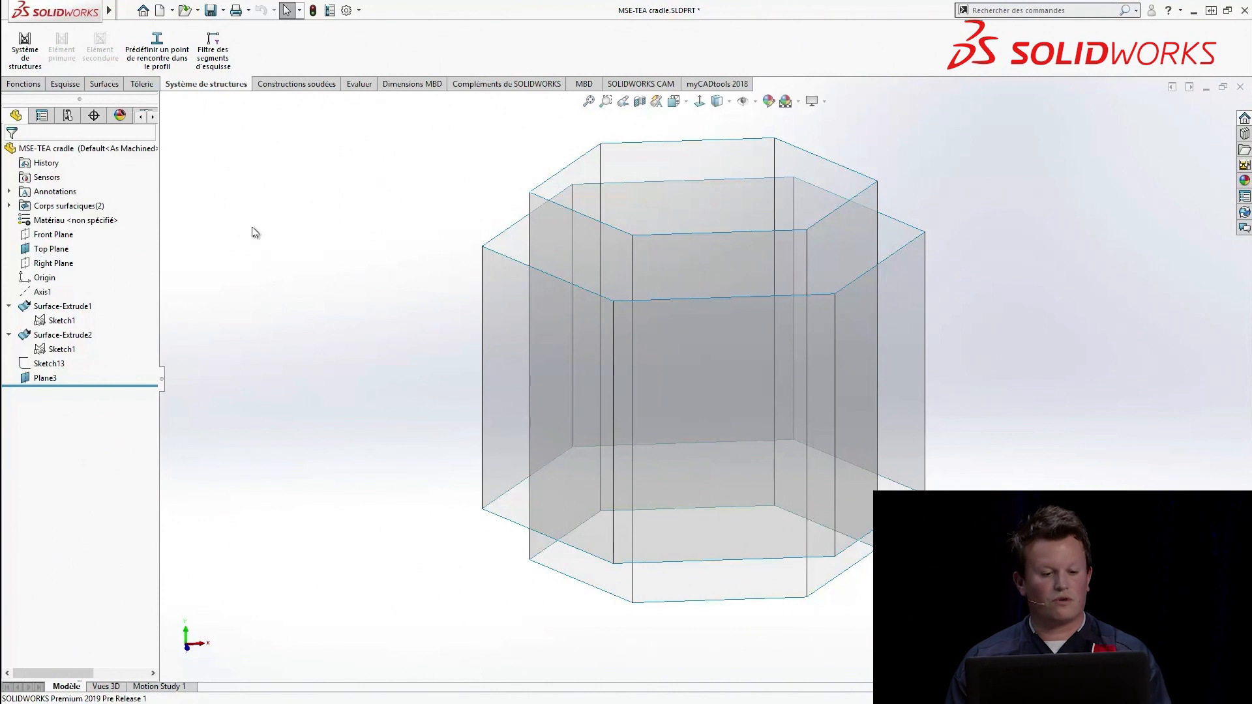
Start a structure system and select all edges of both hexagonal surfaces as path segments for primary members.
left_click(23, 59)
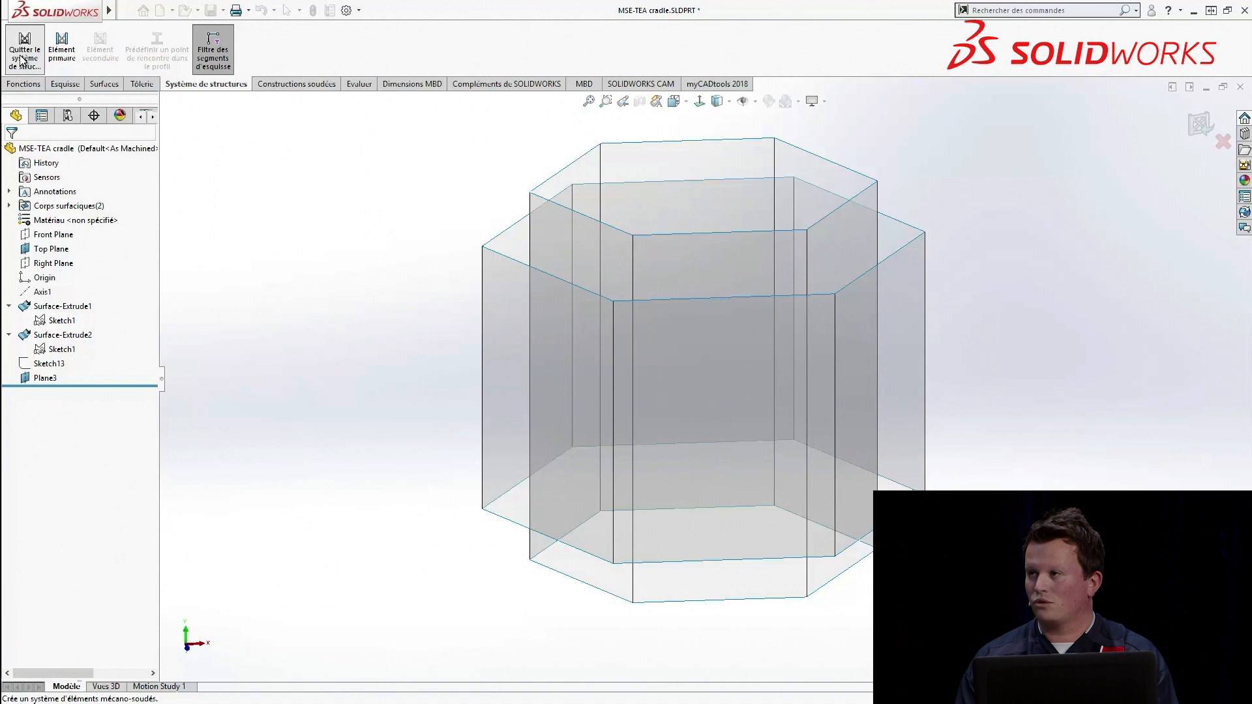
left_click(62, 57)
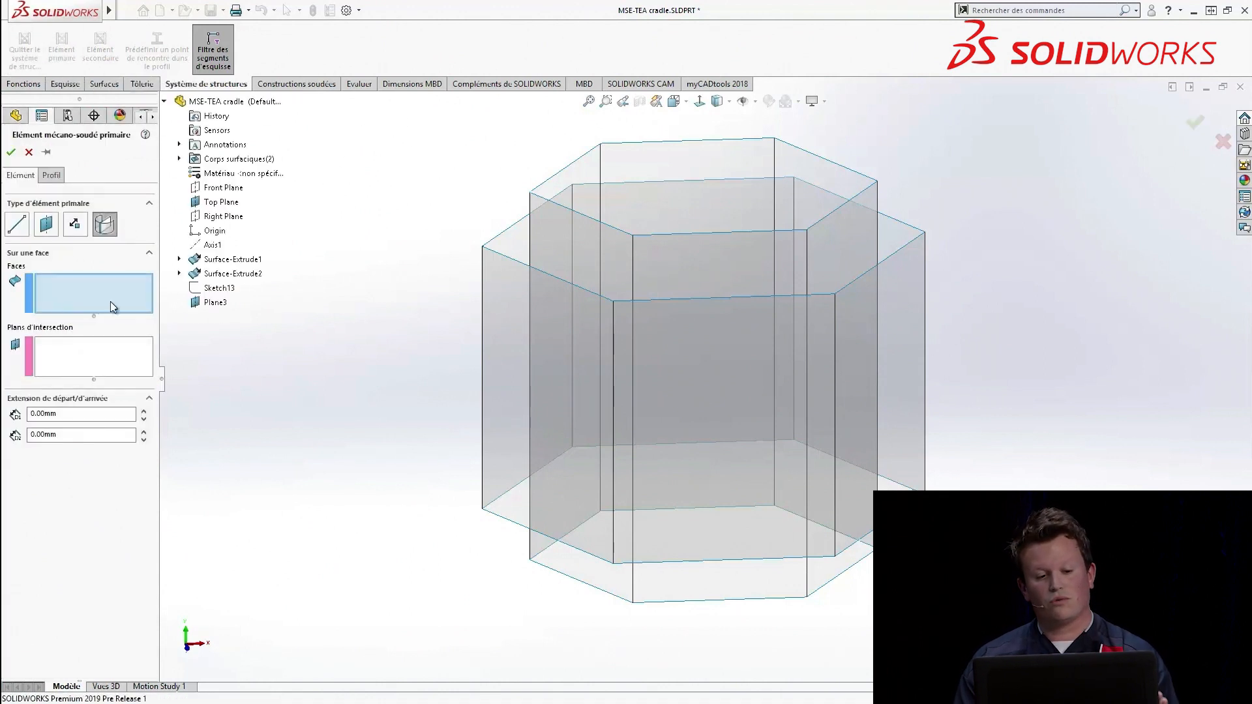
left_click(15, 226)
left_click_drag(360, 116, 1003, 633)
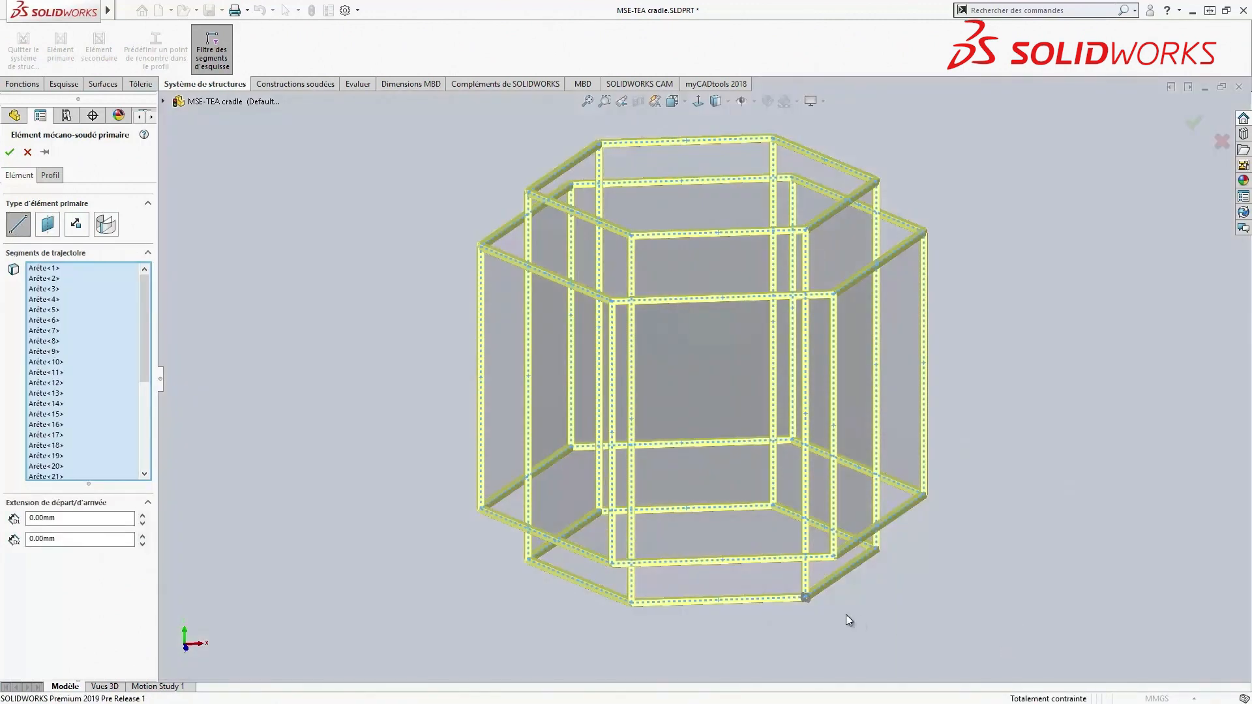
left_click_drag(147, 321, 143, 284)
Create the primary members with the Tube Square - Configured profile in size TS 10 x 10 x 0.5.
left_click(50, 175)
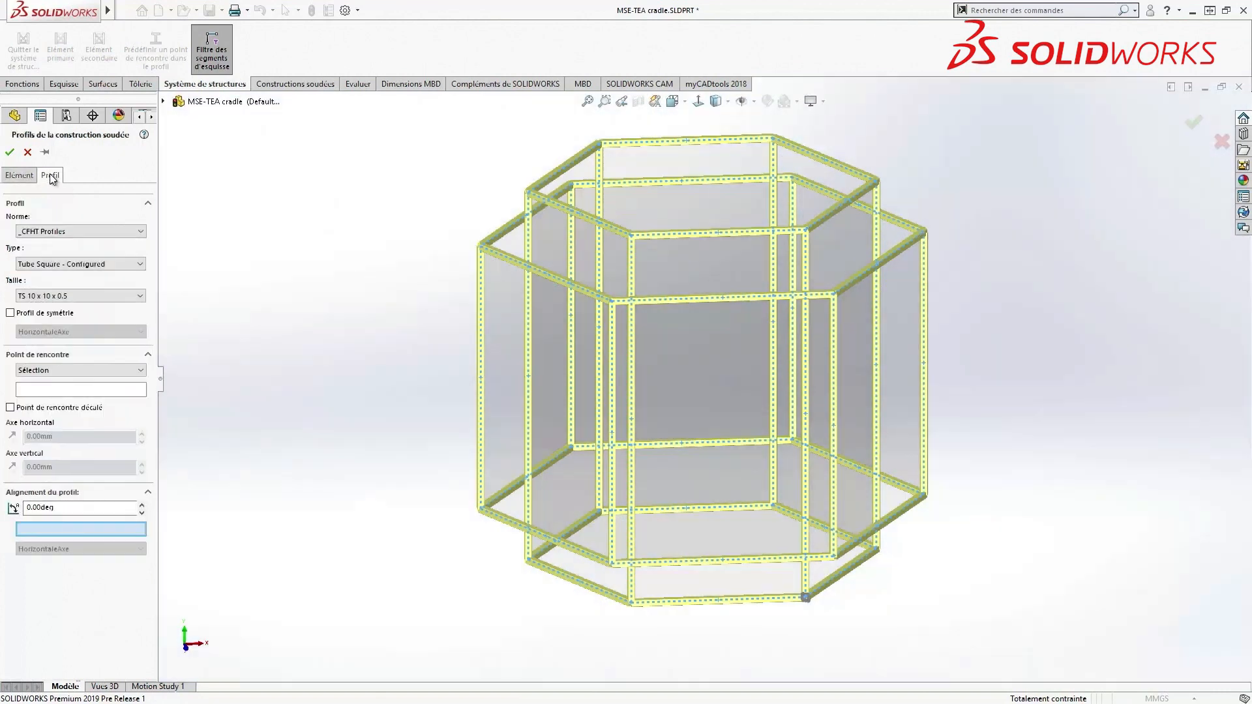
left_click(89, 296)
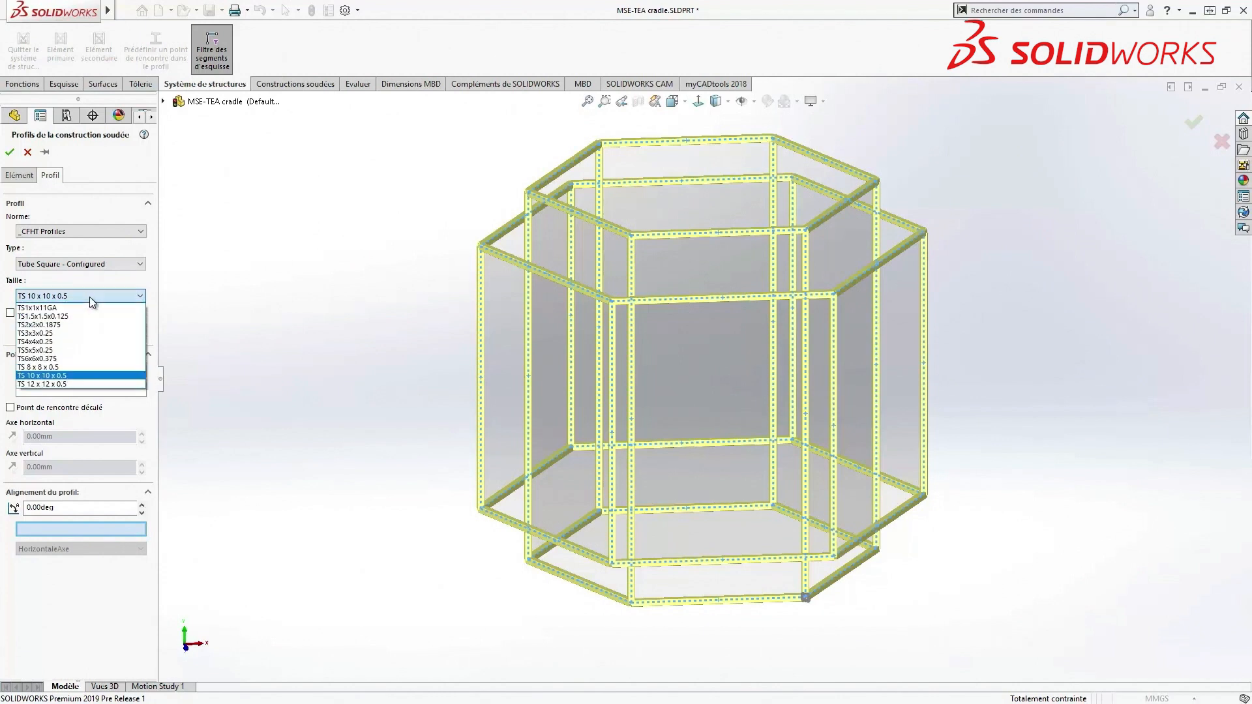
left_click(89, 298)
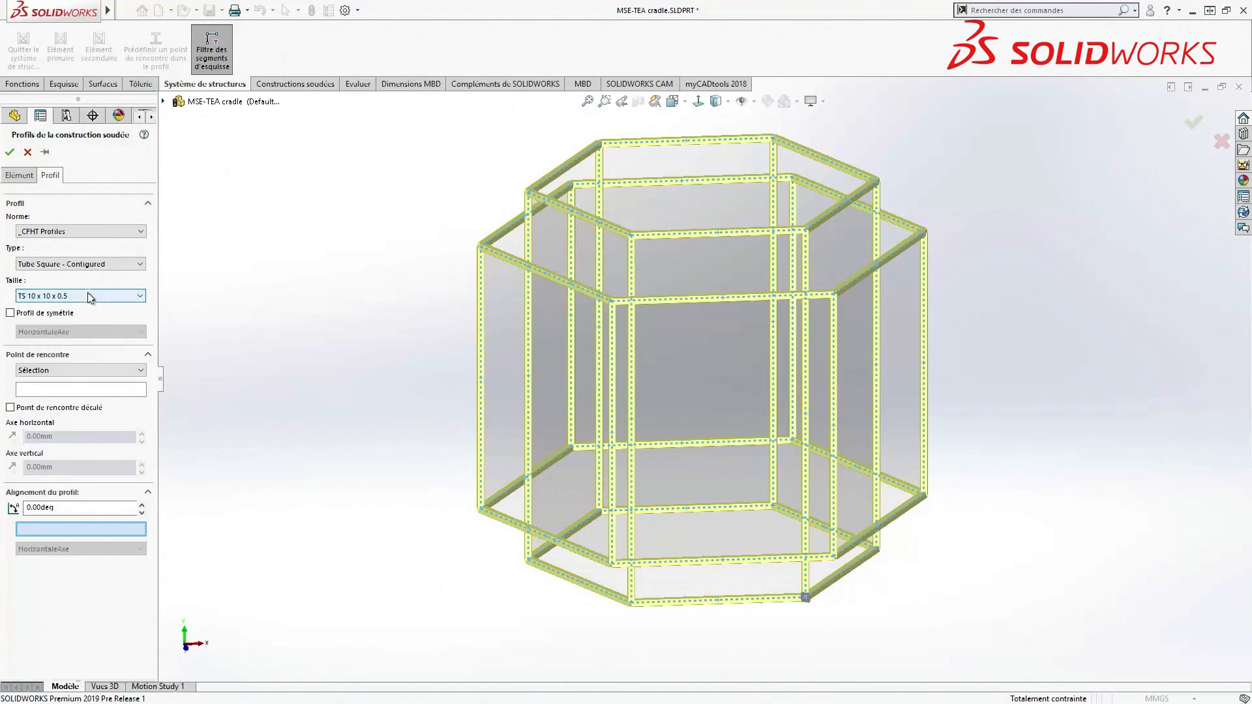
left_click(10, 153)
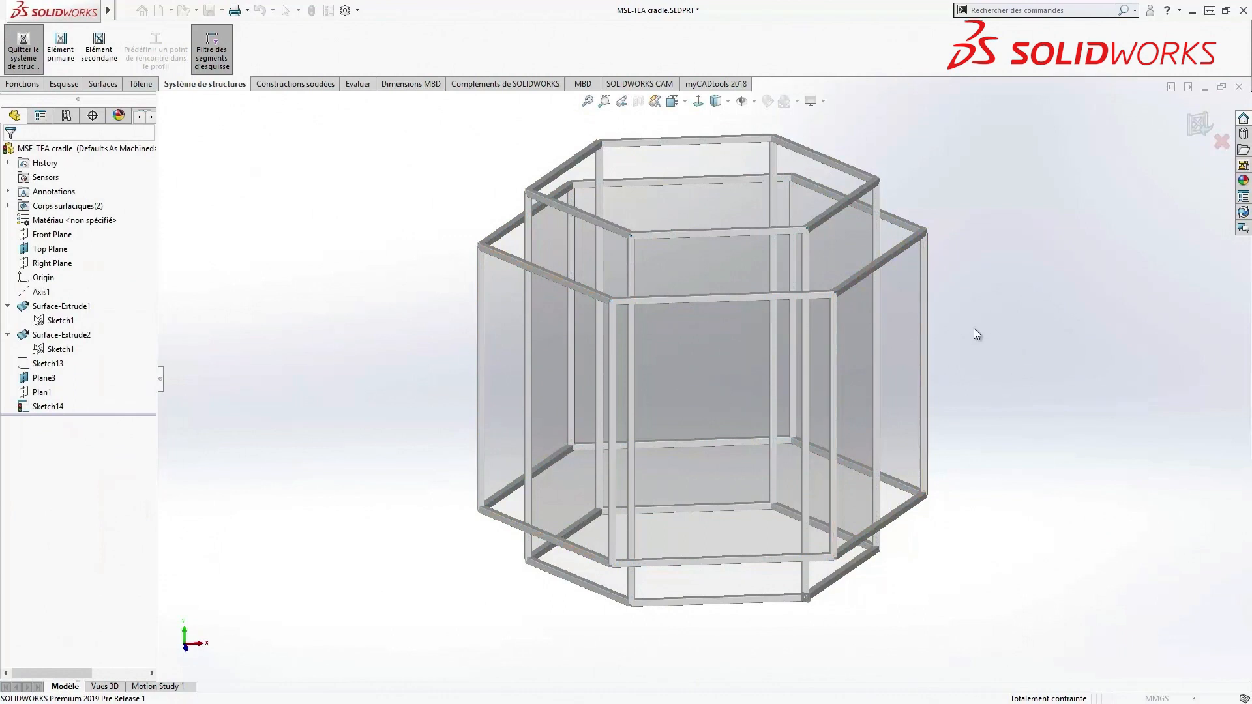
Change the profile of all vertical members to Al Round Tubing - Configured, size Al RND TUBE 10 OD x 0.375 Wall.
left_click_drag(973, 329, 429, 406)
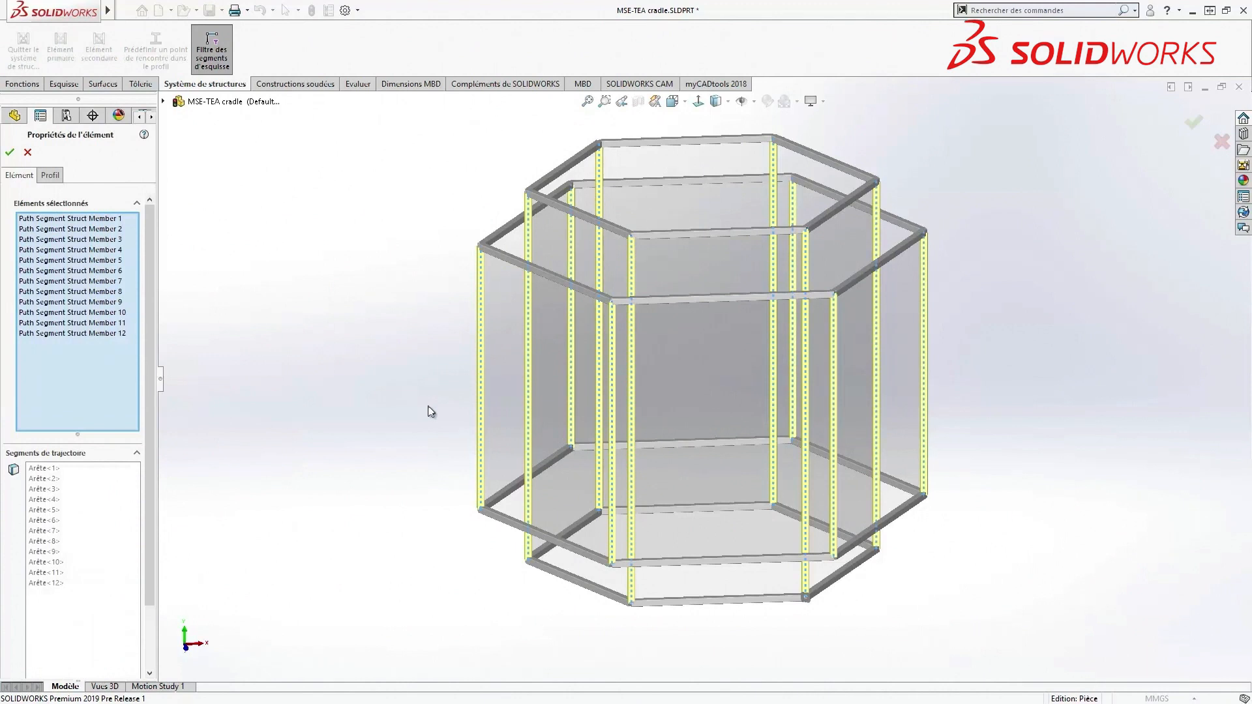
left_click(54, 176)
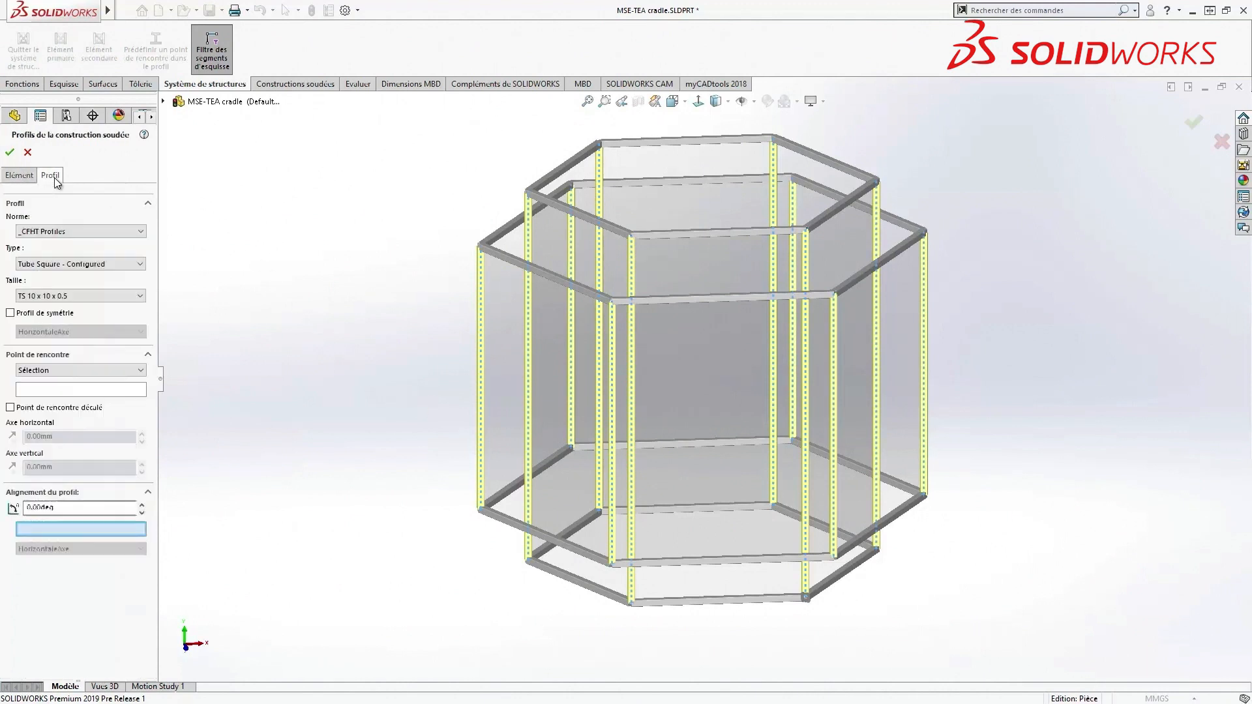
left_click(79, 299)
left_click(81, 300)
left_click(94, 265)
left_click(93, 276)
left_click(91, 296)
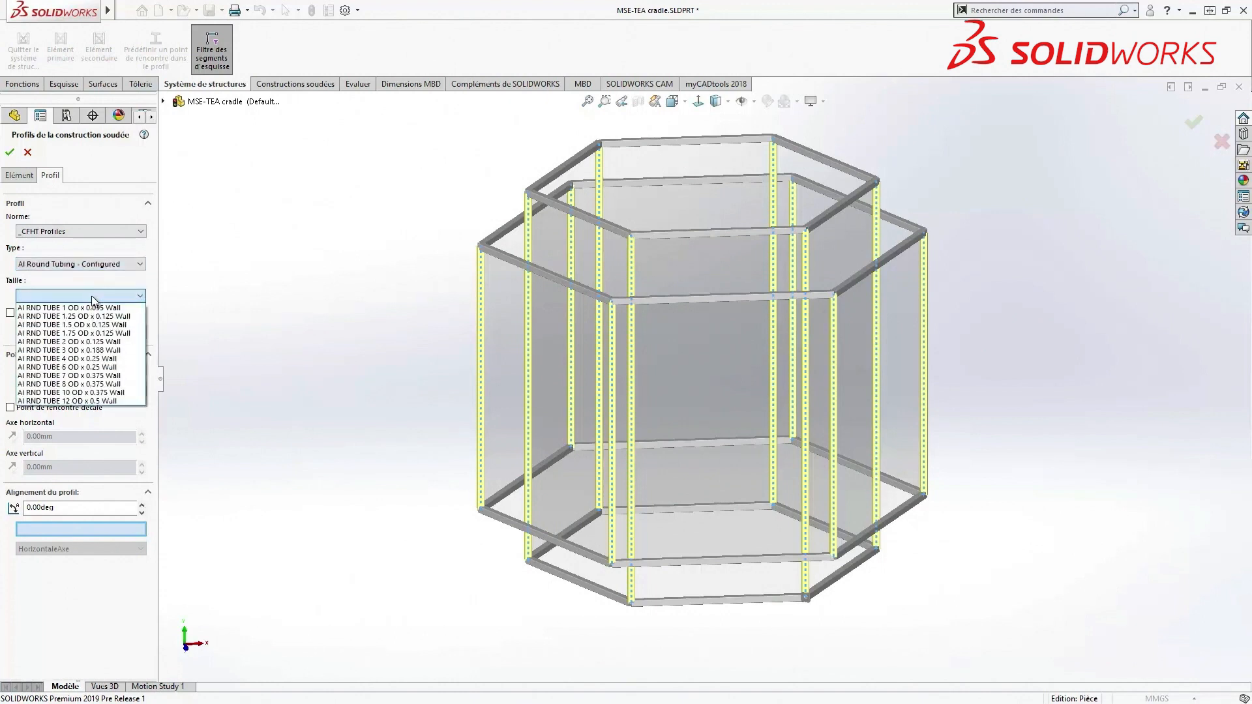
left_click(78, 392)
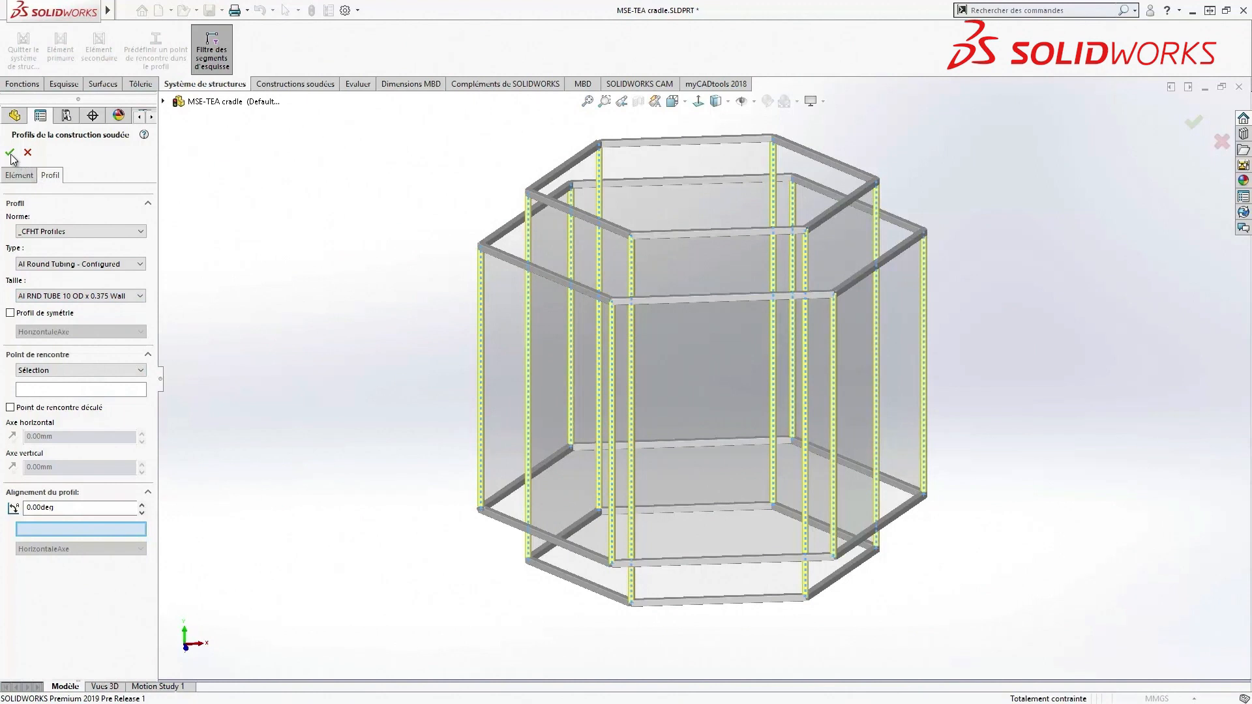
left_click(10, 152)
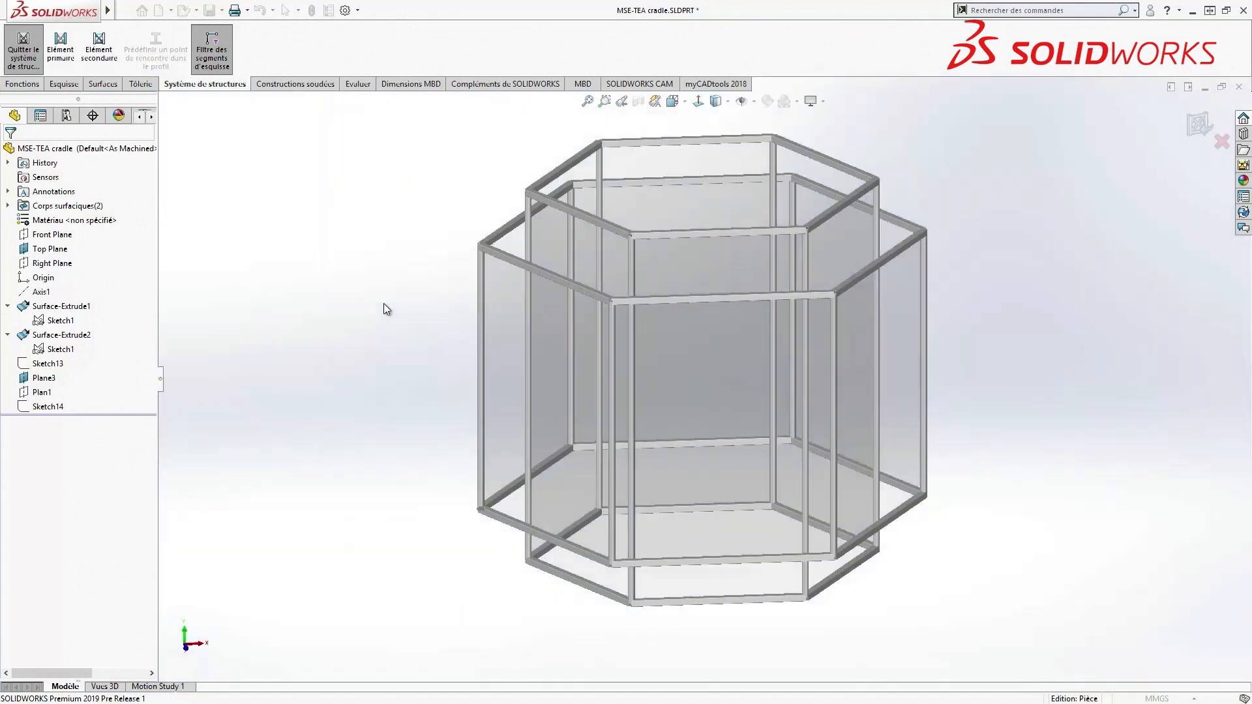
Show Sketch13 and select all its zigzag lines as path segments for new primary members.
left_click(52, 364)
left_click(64, 344)
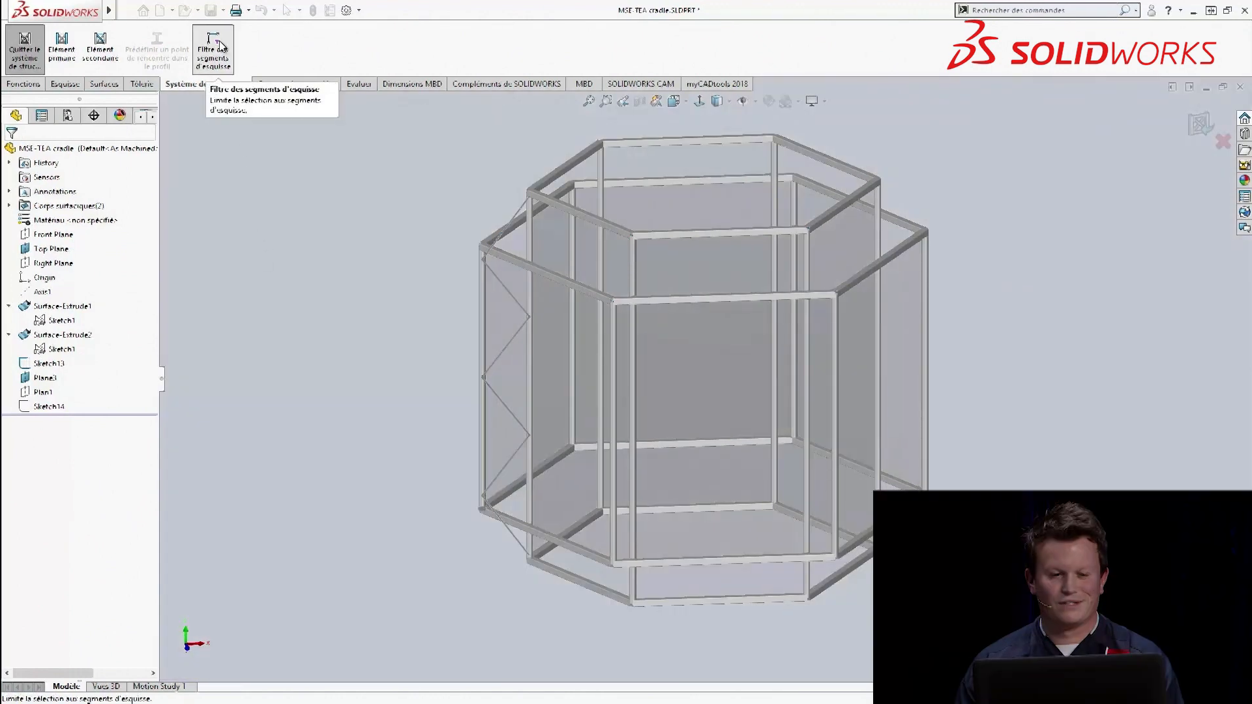
left_click(65, 52)
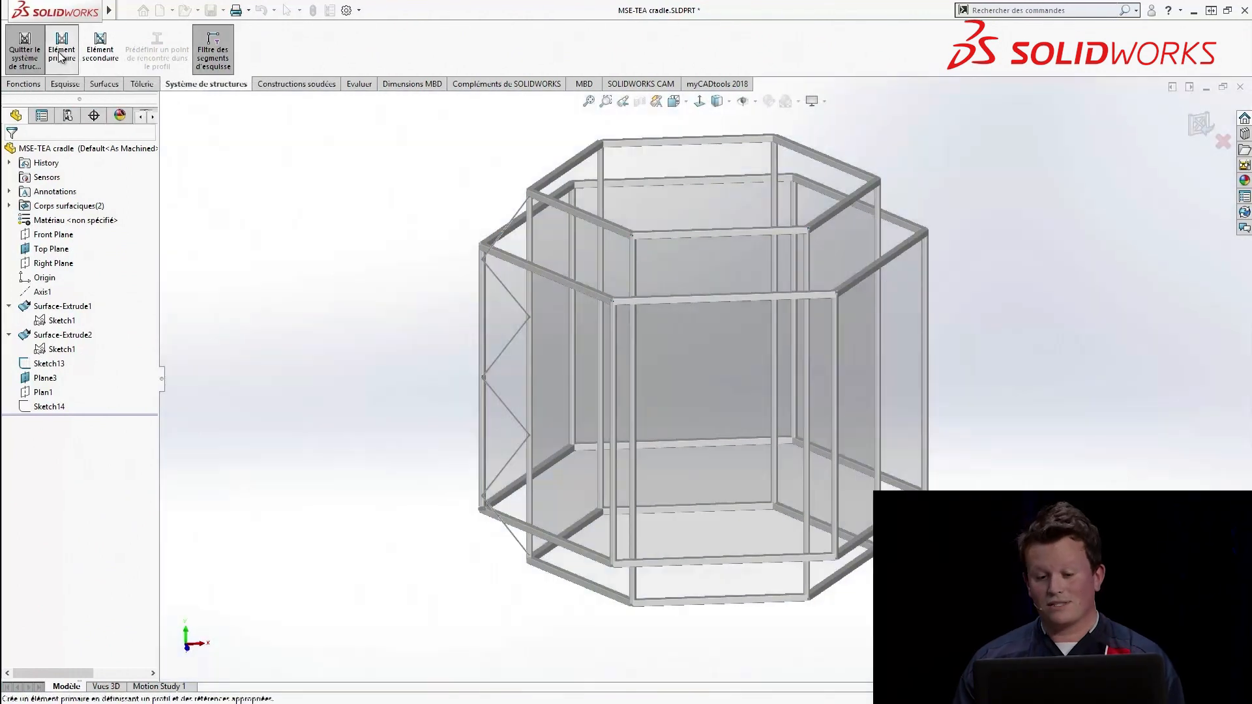
left_click_drag(430, 142, 543, 600)
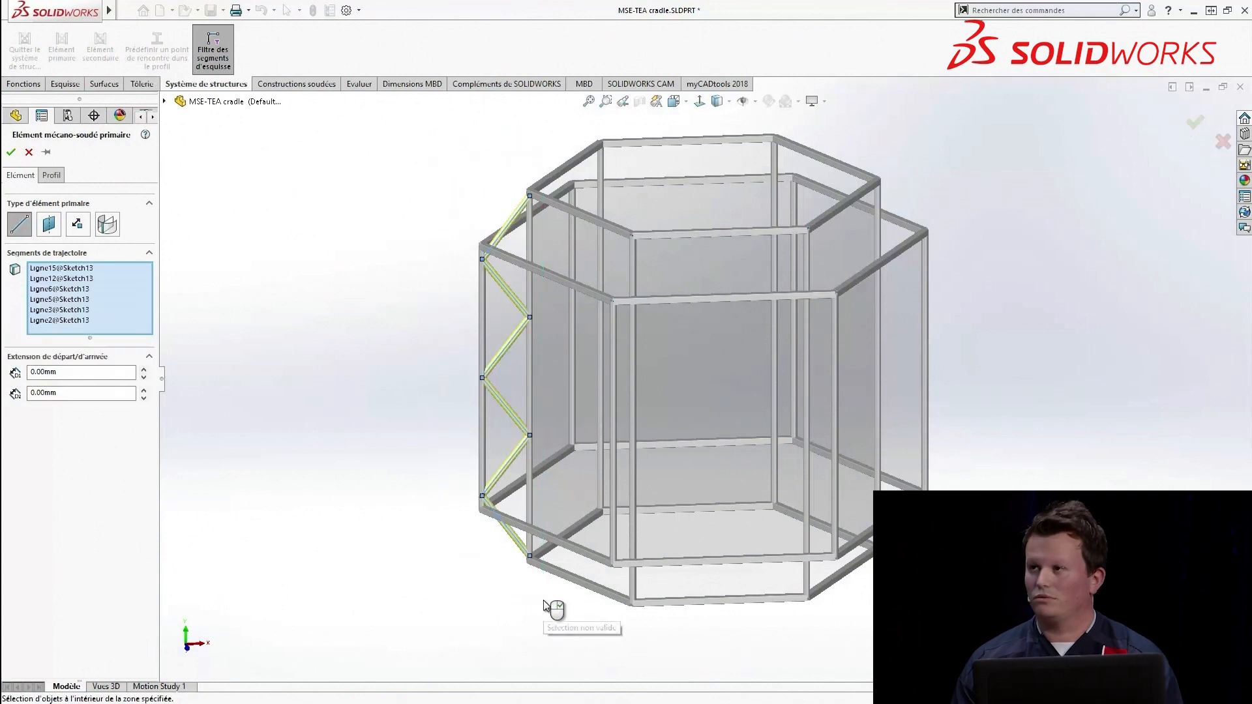
Create the zigzag bracing members with the size Al RND TUBE 7 OD x 0.375 Wall.
left_click(51, 175)
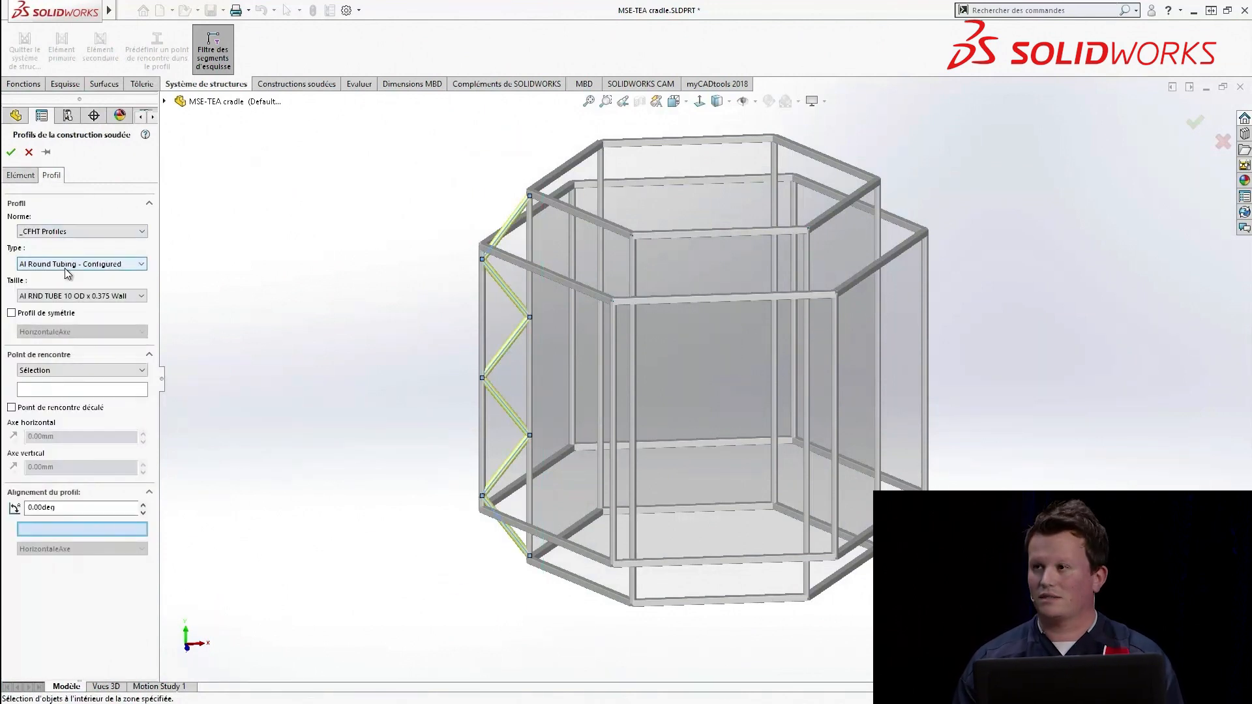
left_click(66, 295)
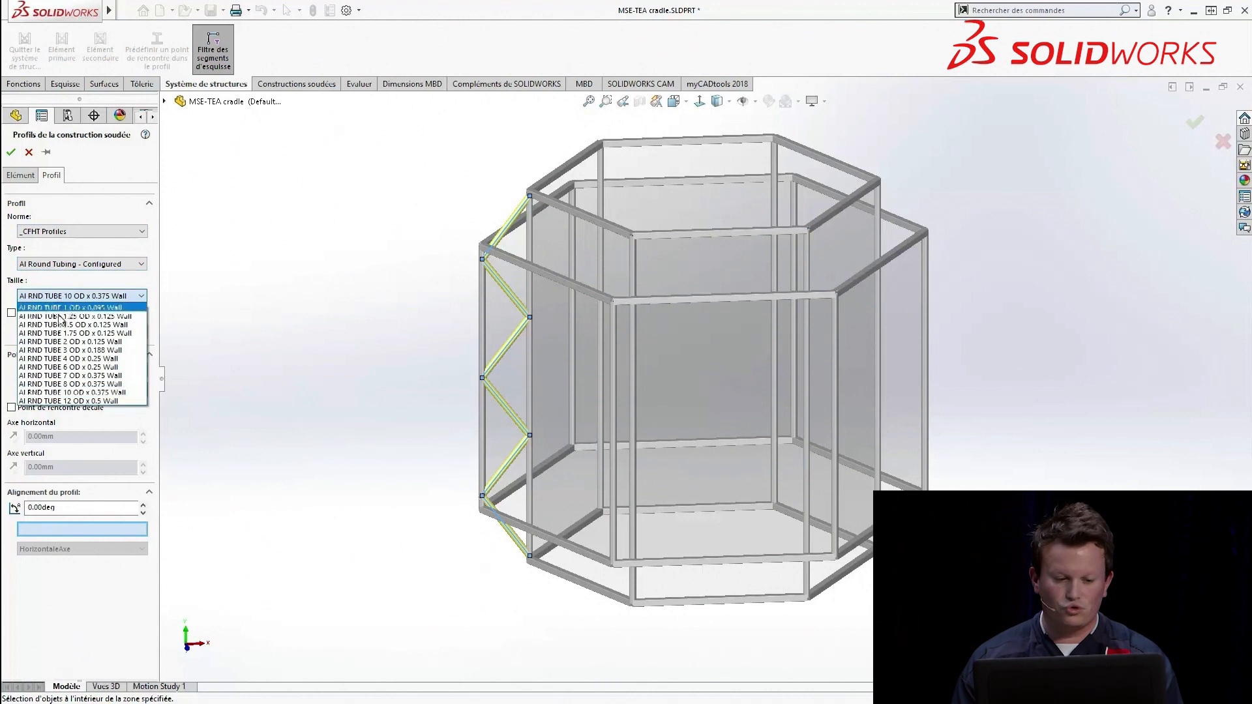
left_click(61, 375)
left_click(11, 152)
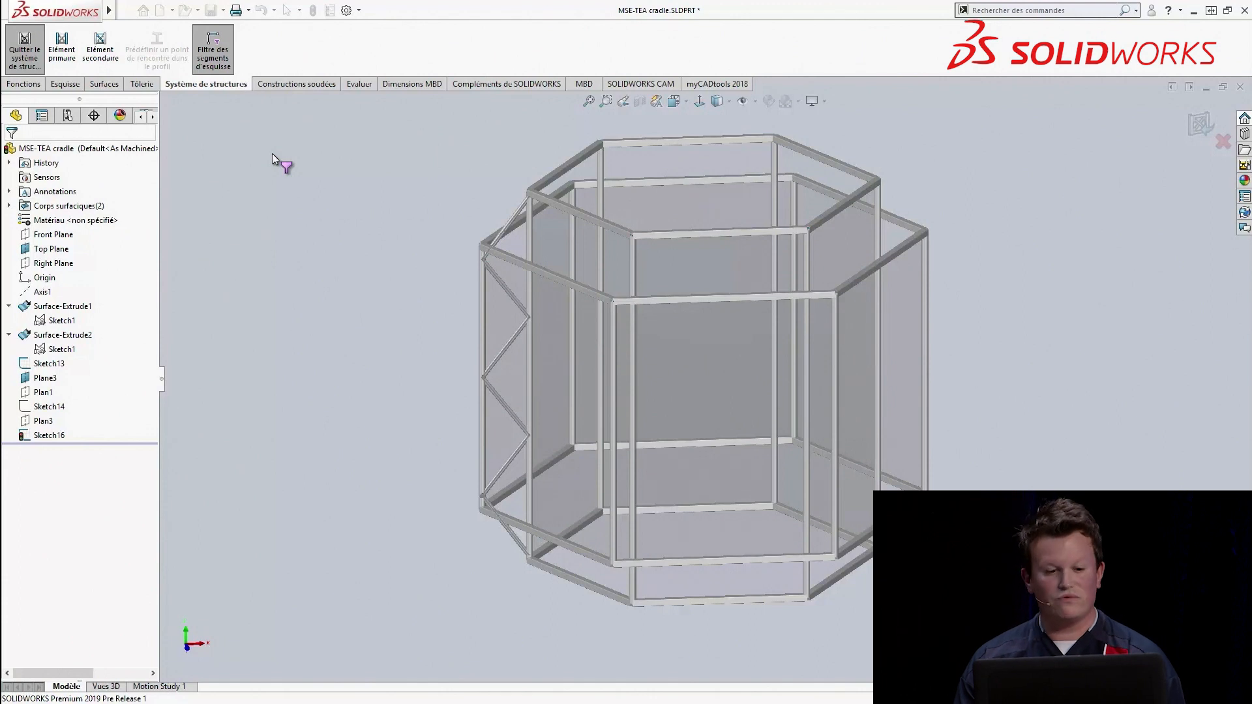
Set up a support-plane secondary member with chained member pairs, using Top Plane and Plane3 as support planes.
left_click(101, 51)
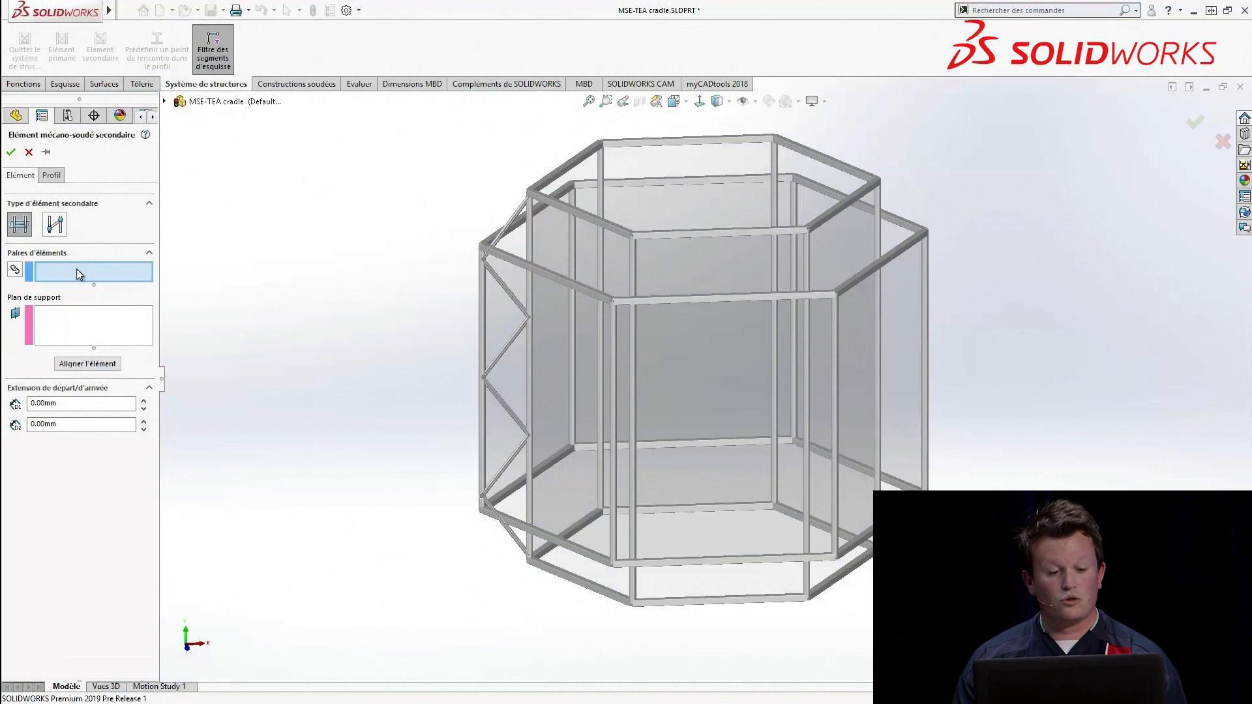
left_click(15, 271)
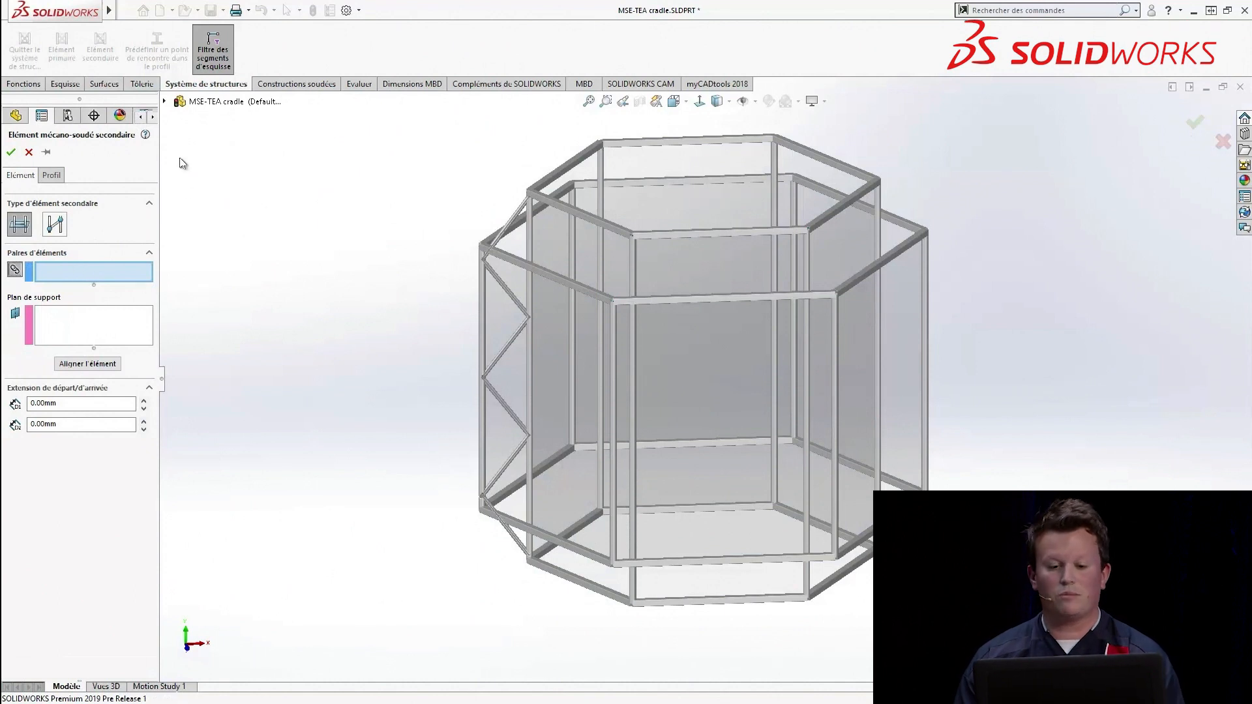
left_click(165, 102)
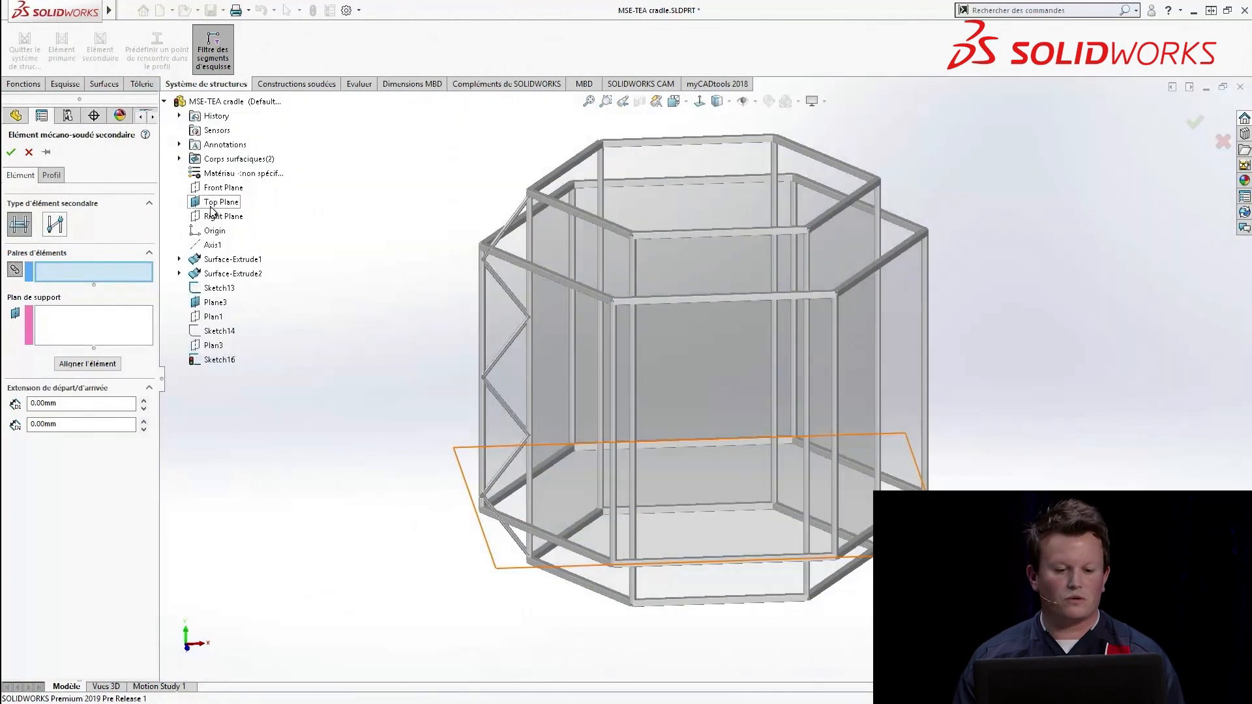
left_click(120, 336)
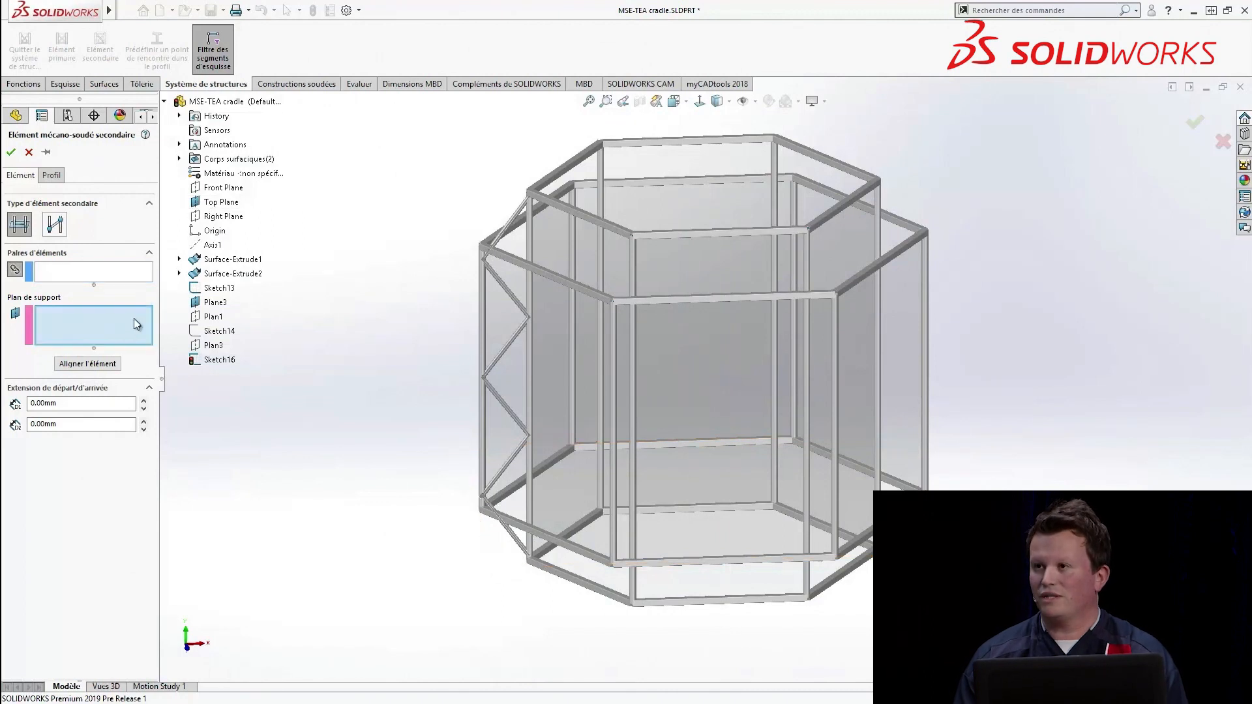
left_click(207, 202)
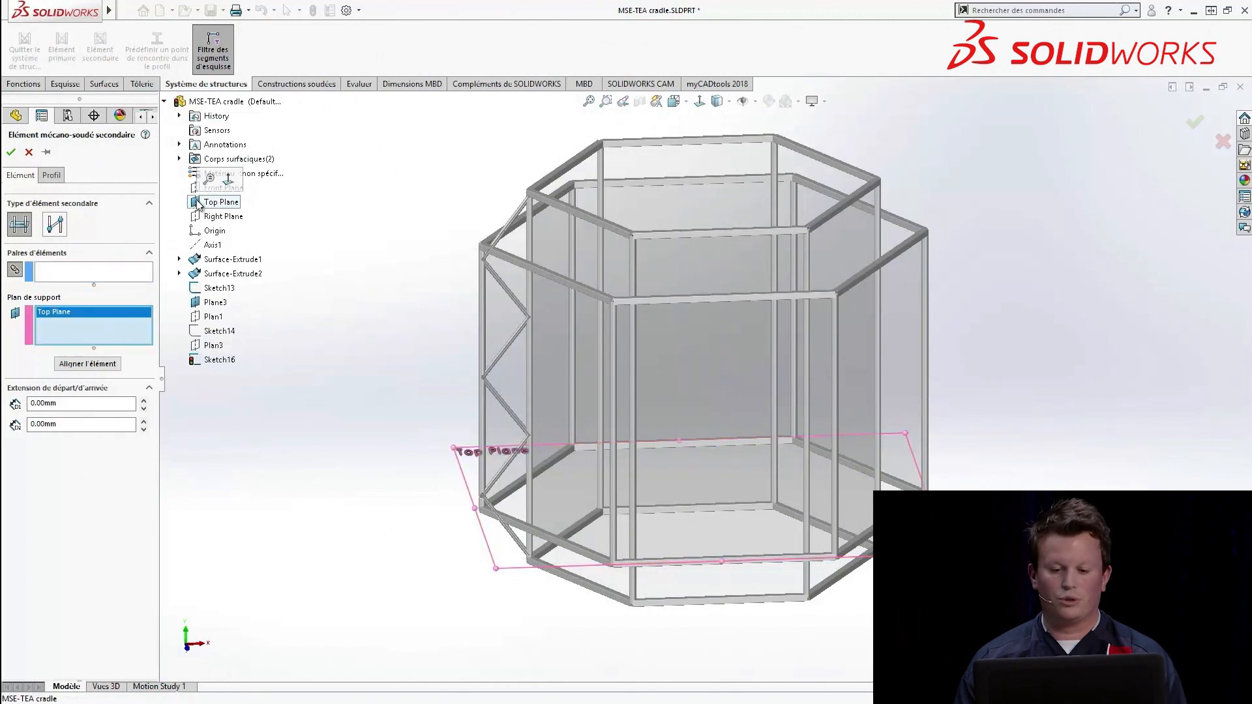
left_click(199, 303)
left_click(94, 270)
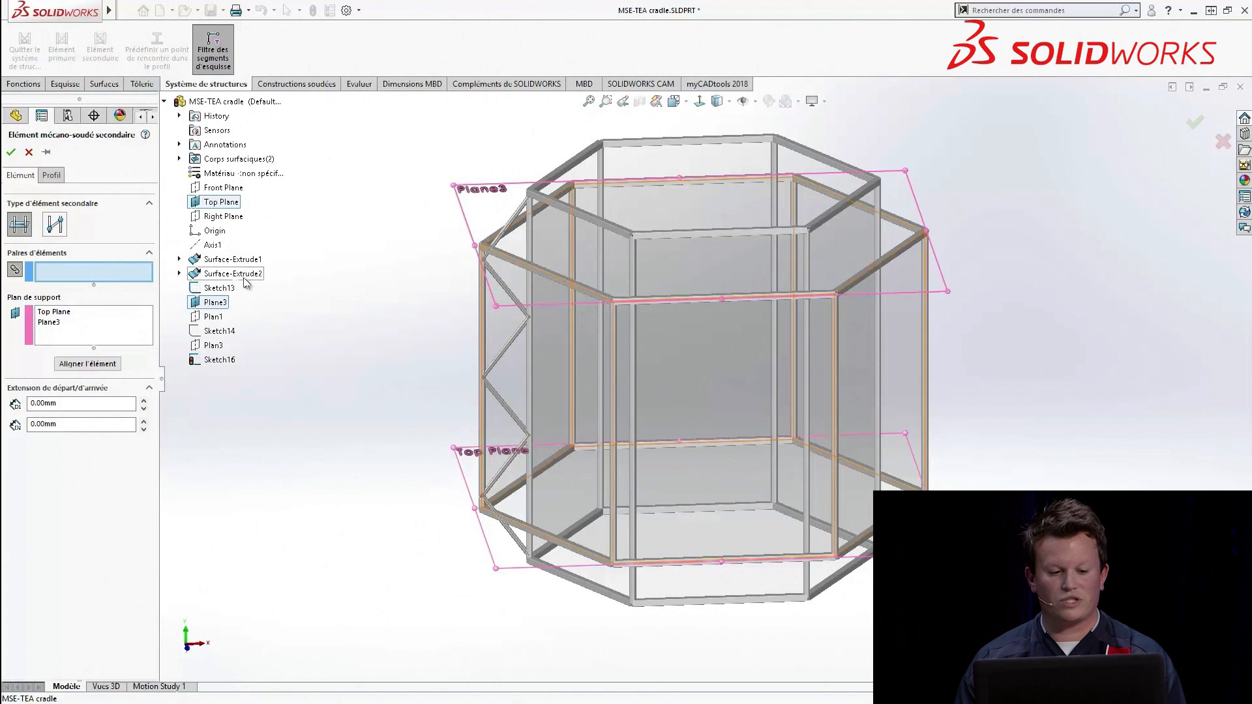
Chain the six vertical members of the inner hexagon as member pairs, closing the loop at the starting member.
left_click(530, 242)
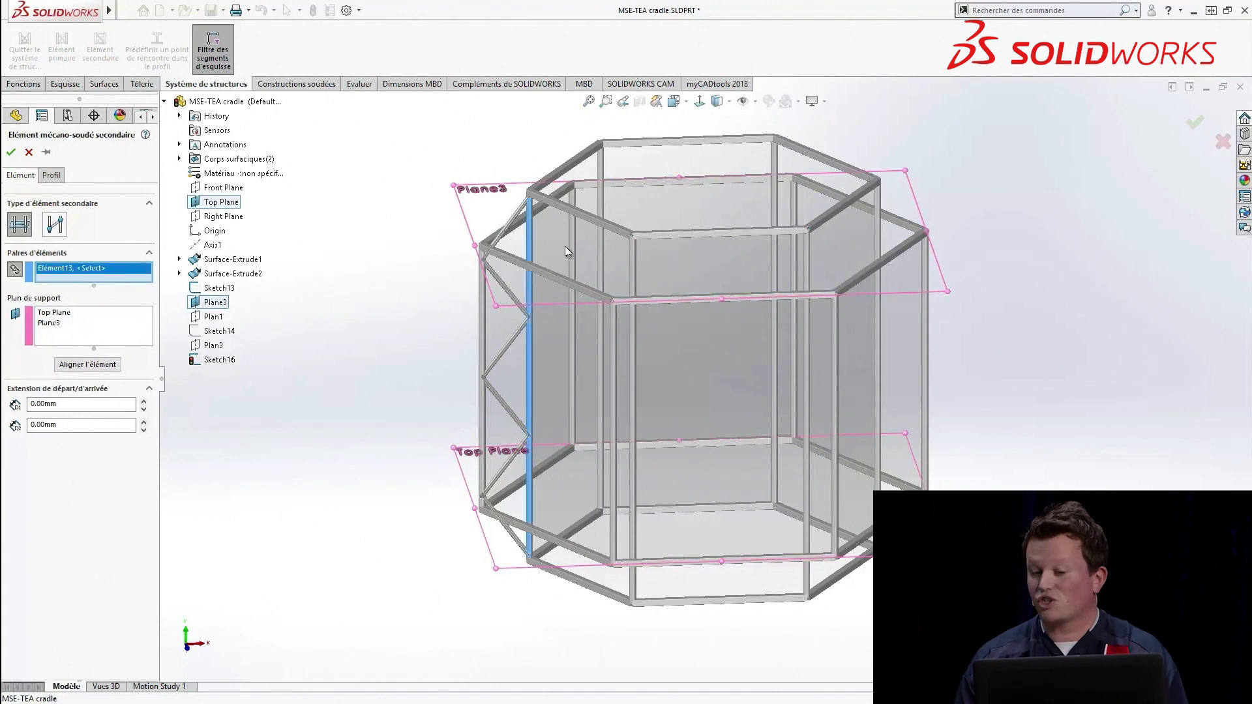
left_click(604, 246)
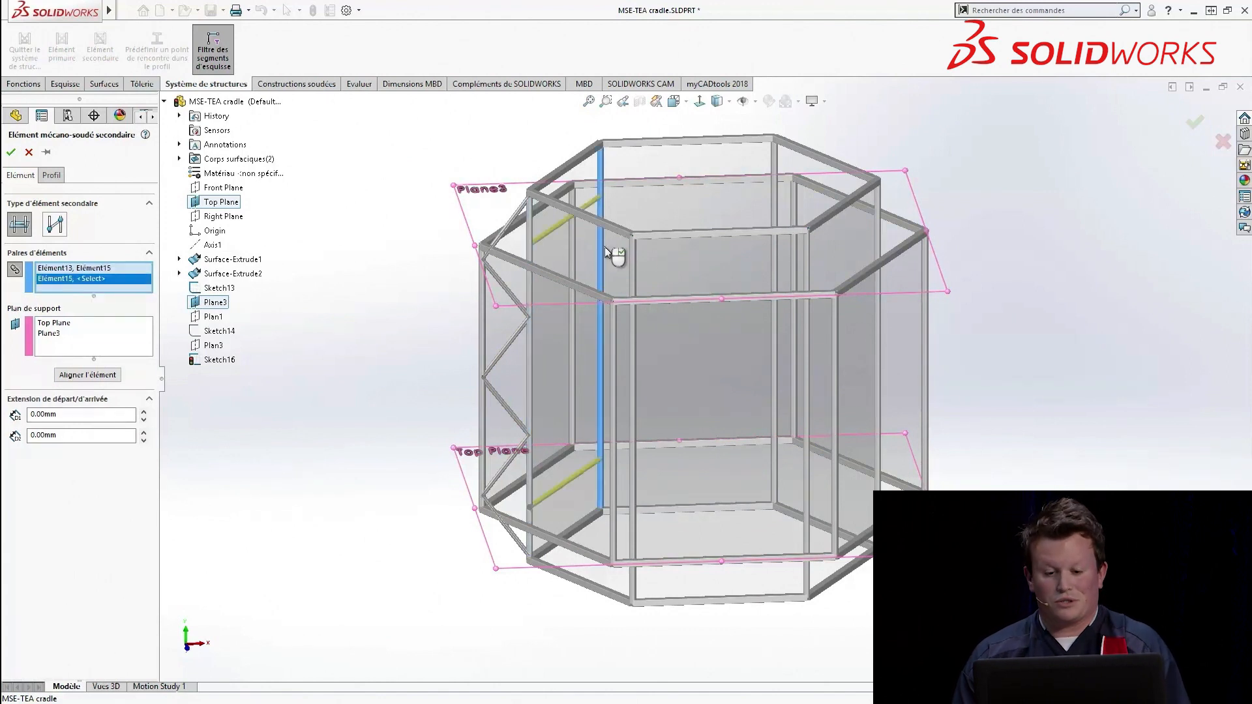
left_click(775, 196)
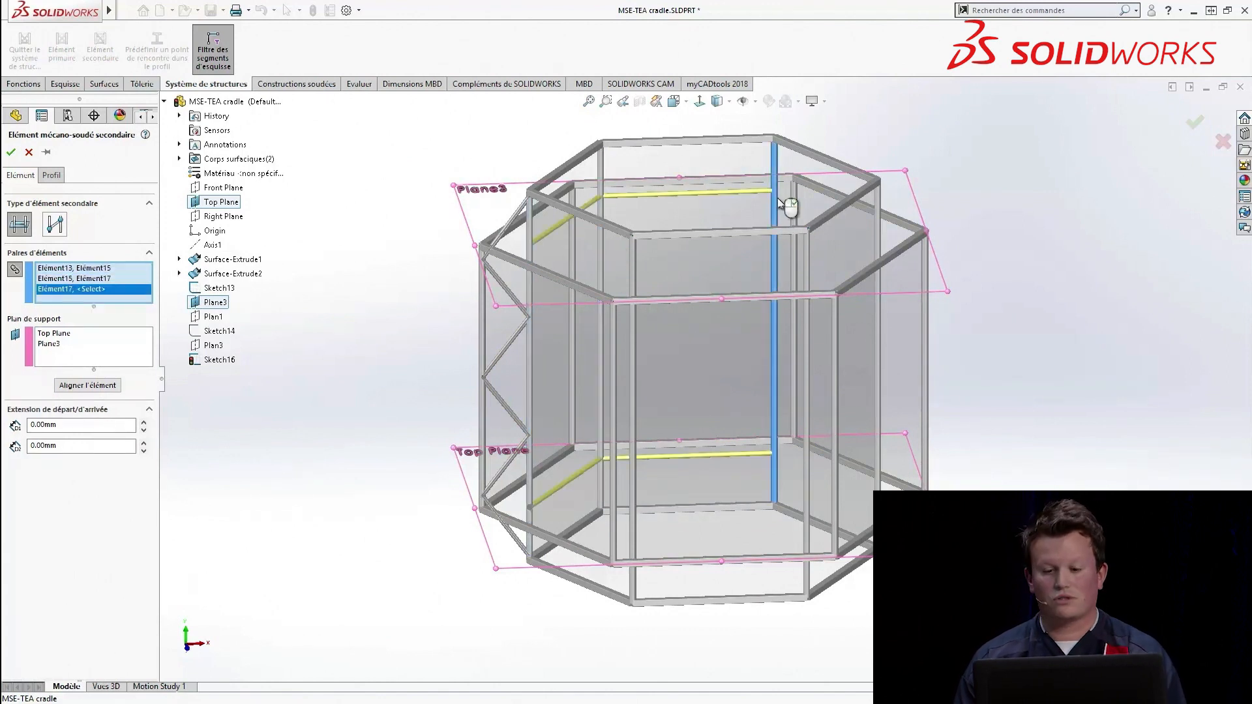
left_click(873, 248)
left_click(808, 261)
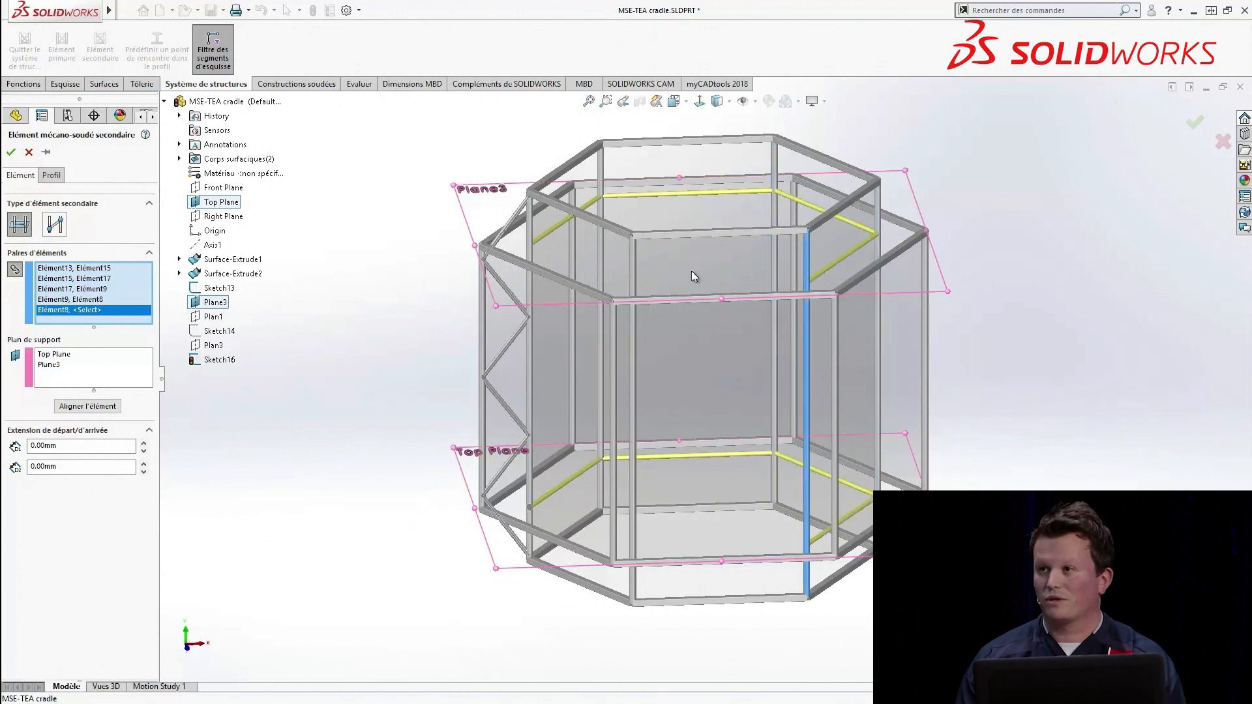
left_click(633, 267)
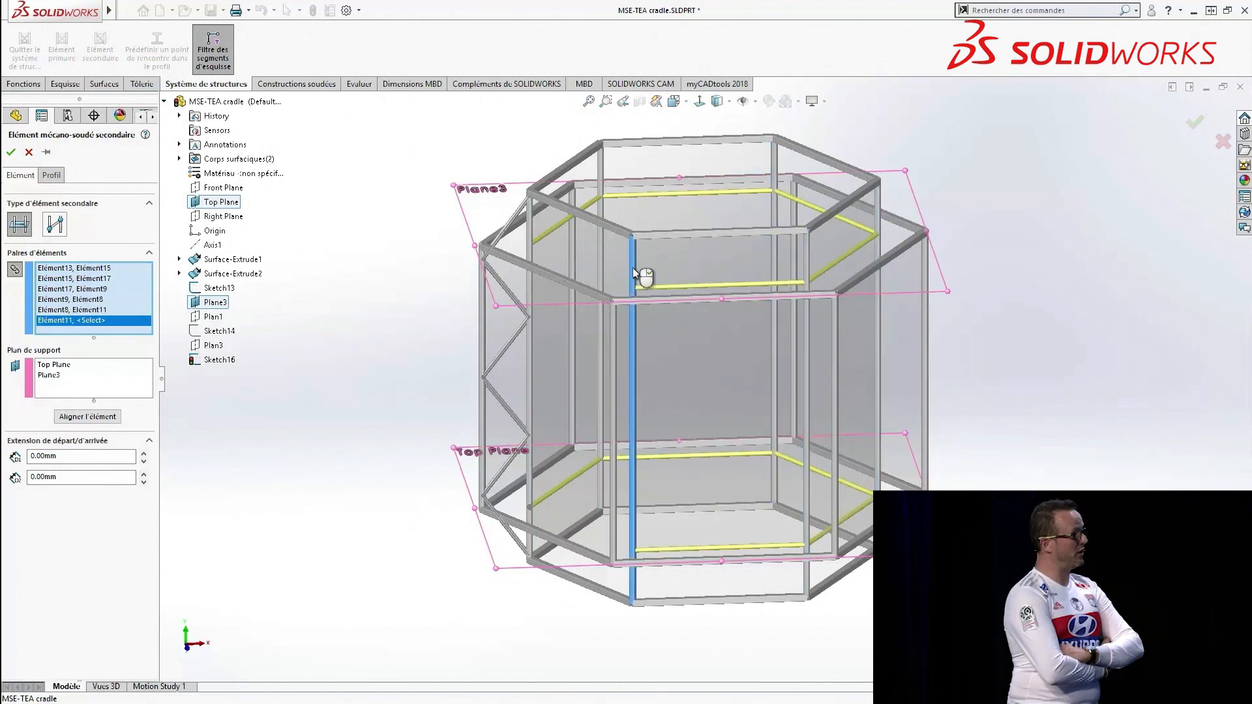
left_click(529, 229)
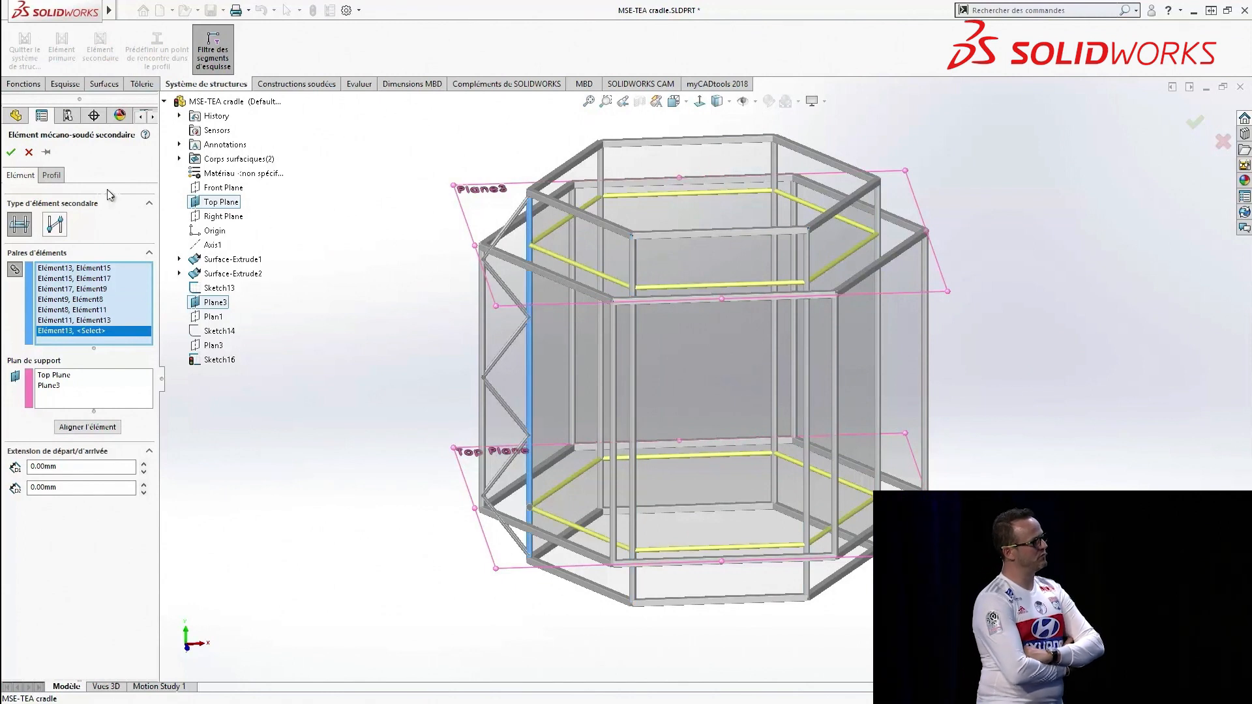
Set the secondary members' profile to Tube Square - Configured in size TS 10 x 10 x 0.5.
left_click(59, 180)
left_click(65, 263)
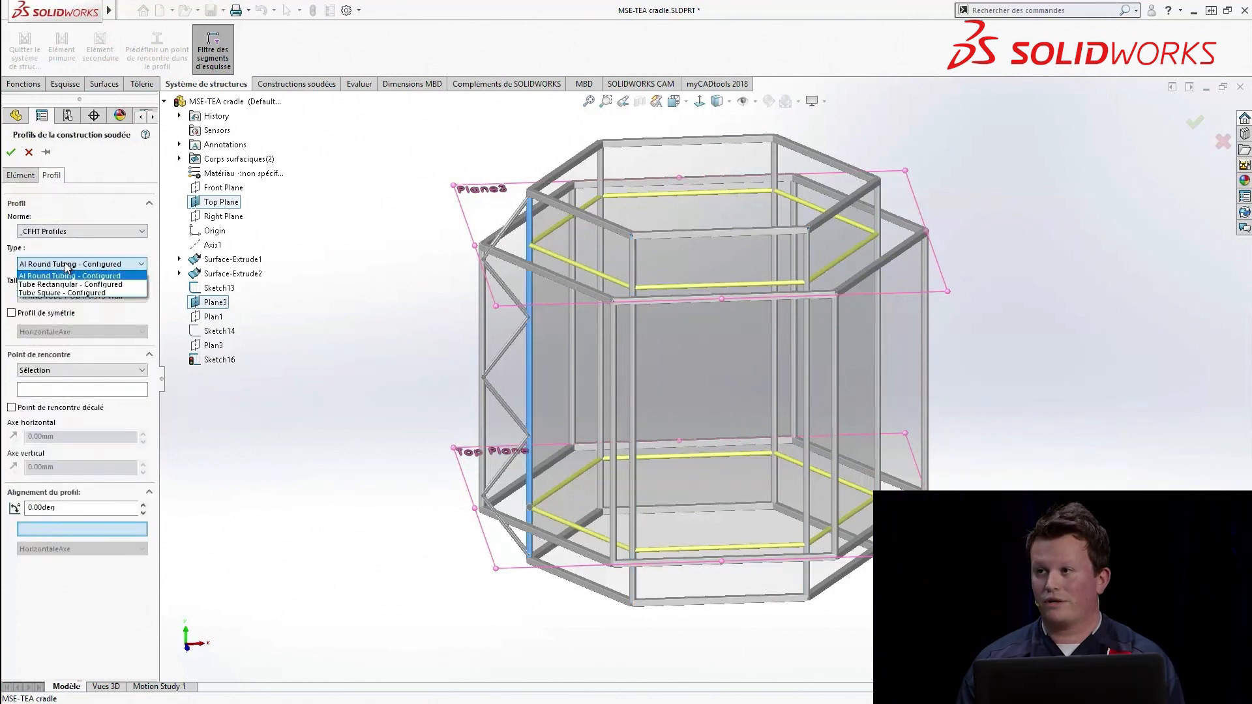
left_click(63, 292)
left_click(64, 295)
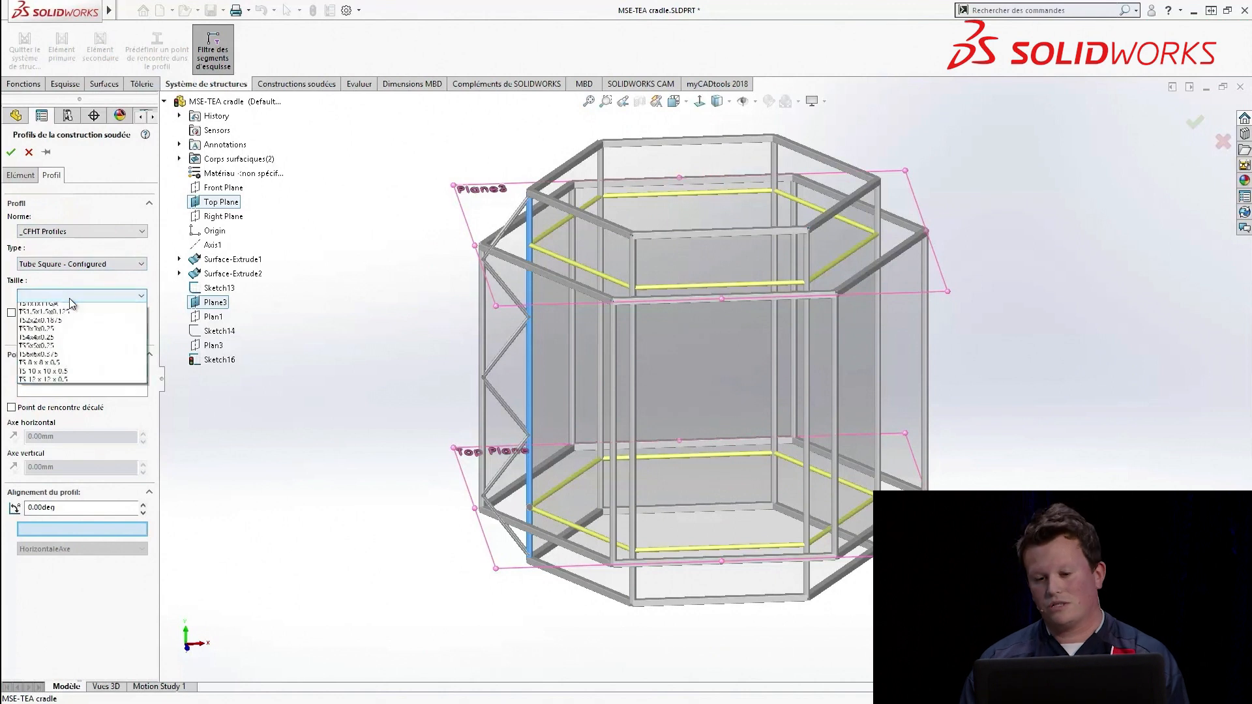
left_click(62, 375)
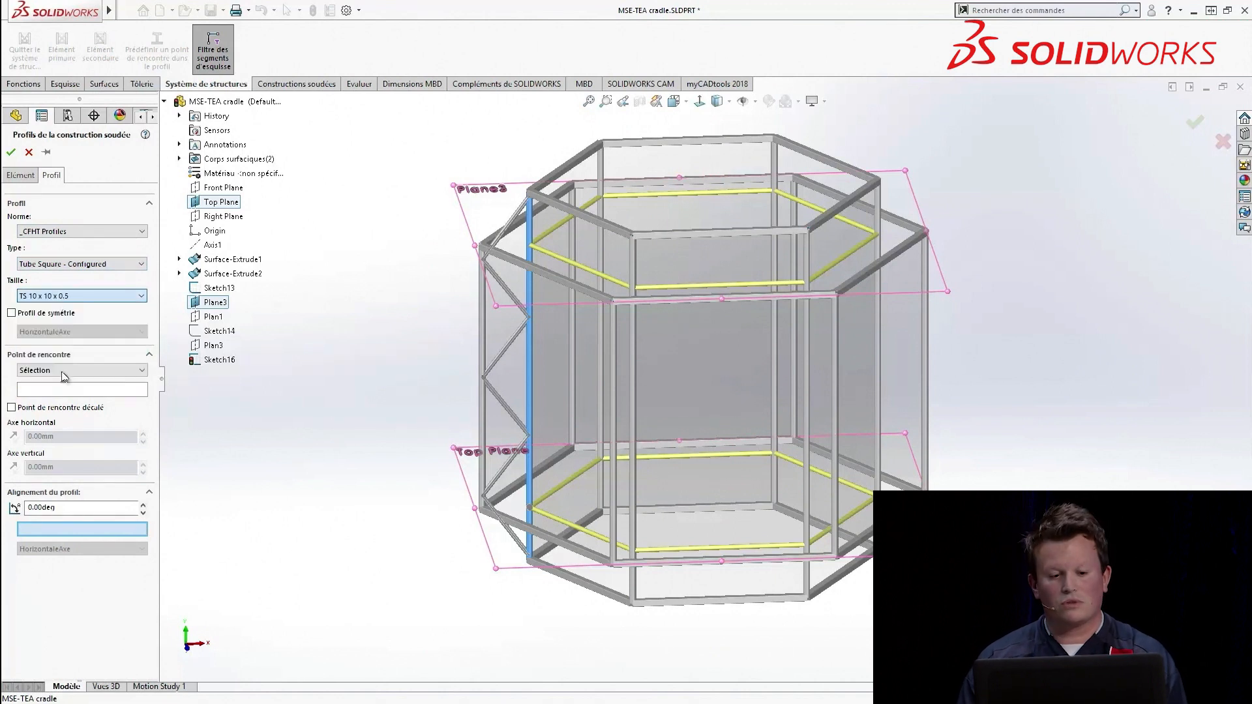
Create the secondary members of the inner hexagon and exit structure system editing.
left_click(10, 152)
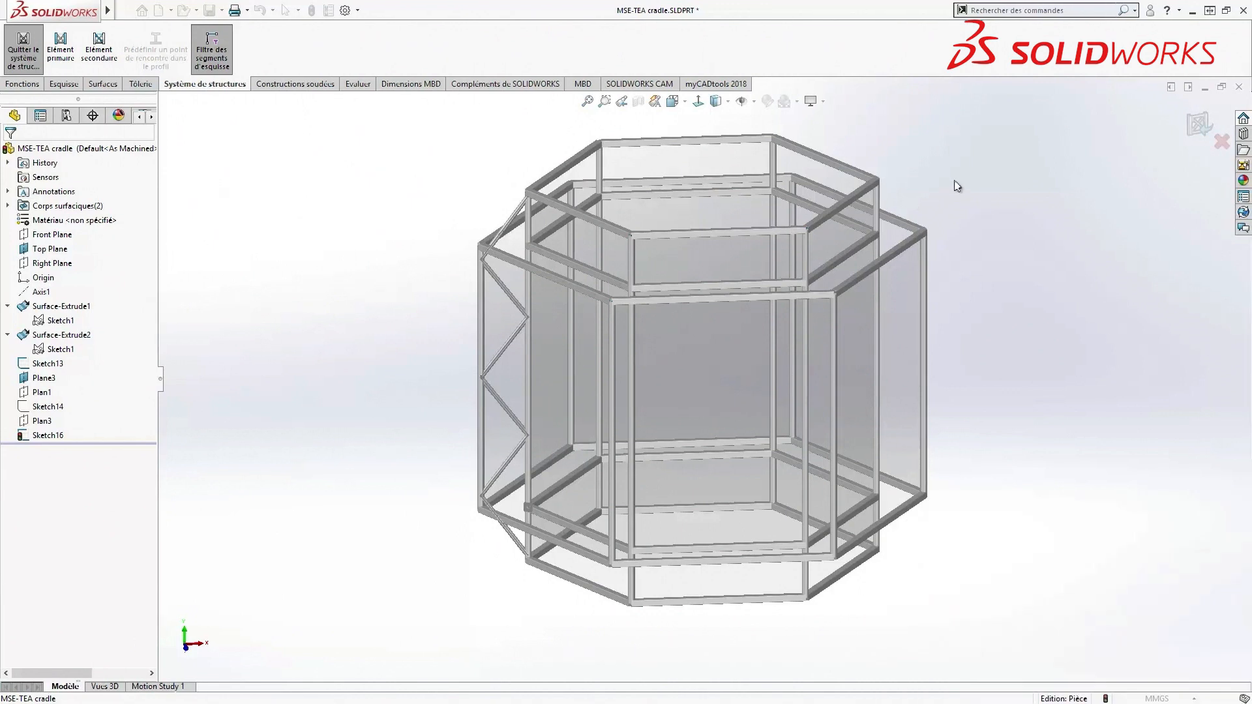
left_click(1195, 130)
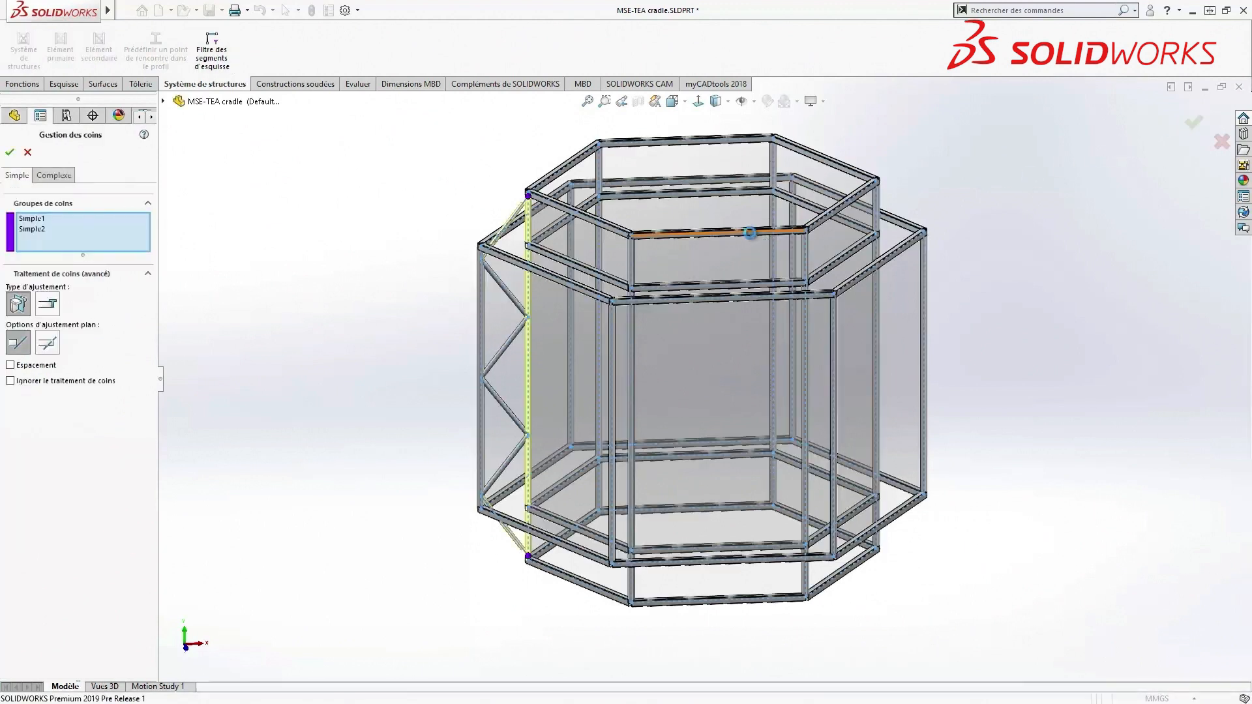
Set both simple corners, Simple1 and Simple2, to the body trim type in corner management.
scroll(541, 228, "down", 6)
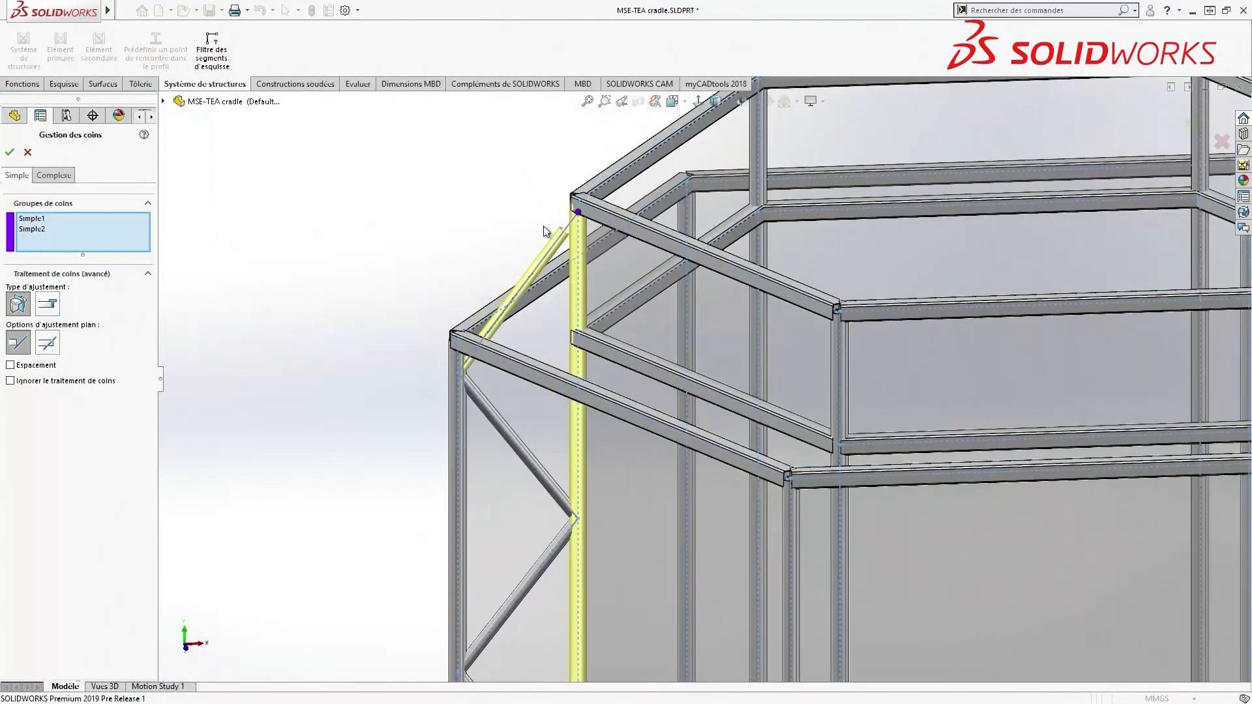
left_click(37, 221)
left_click(34, 229, "ctrl")
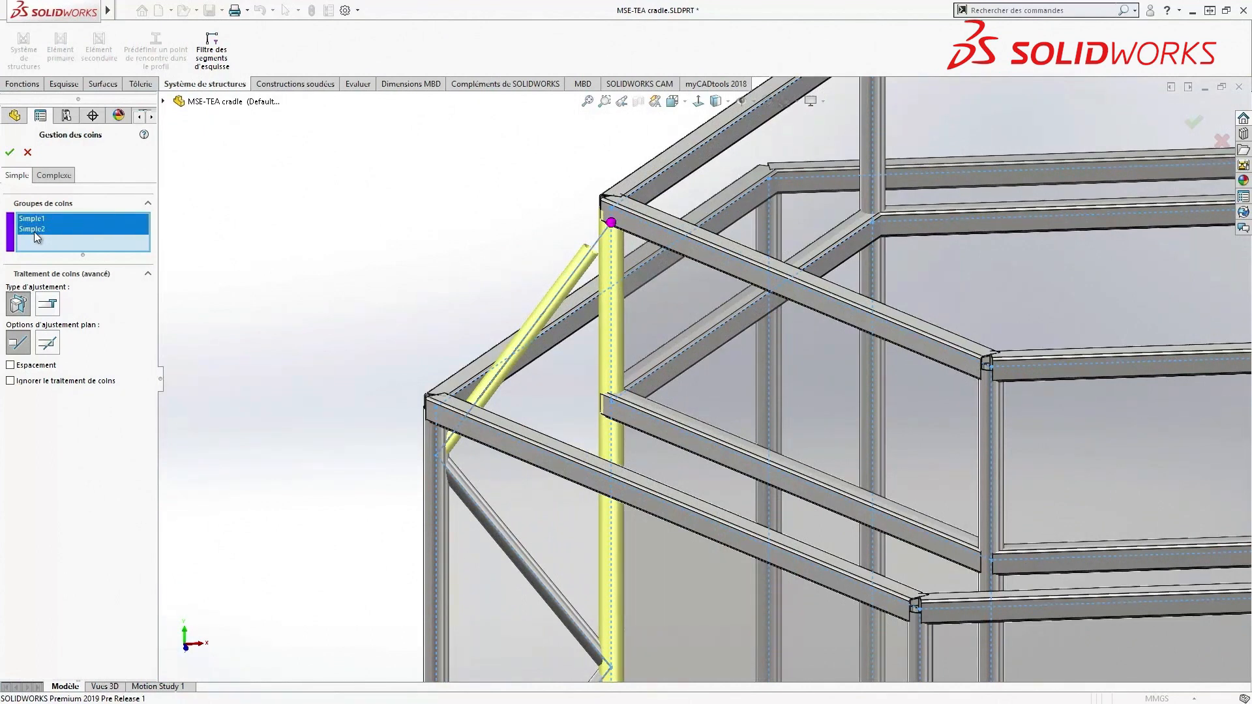
left_click(51, 309)
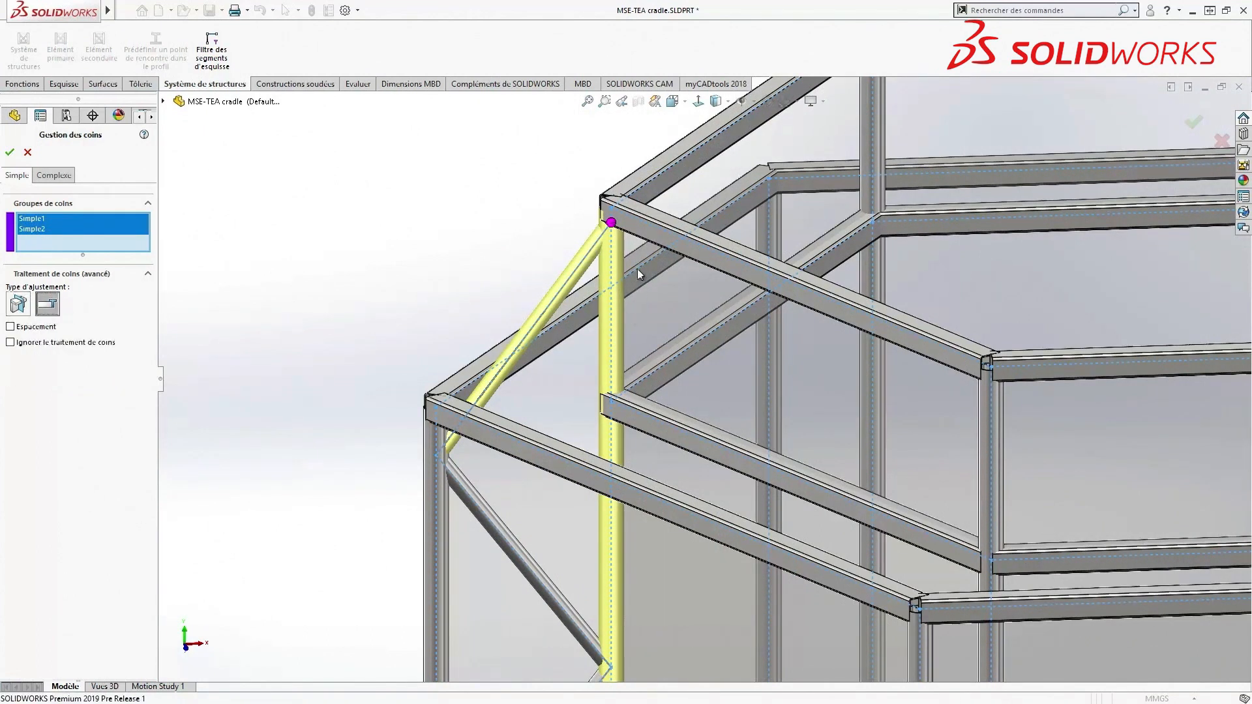
In the complex corner at the outer hexagon's upper-left vertex, move the vertical column, Elément36, from the mitred members to the trimmed members.
left_click(69, 176)
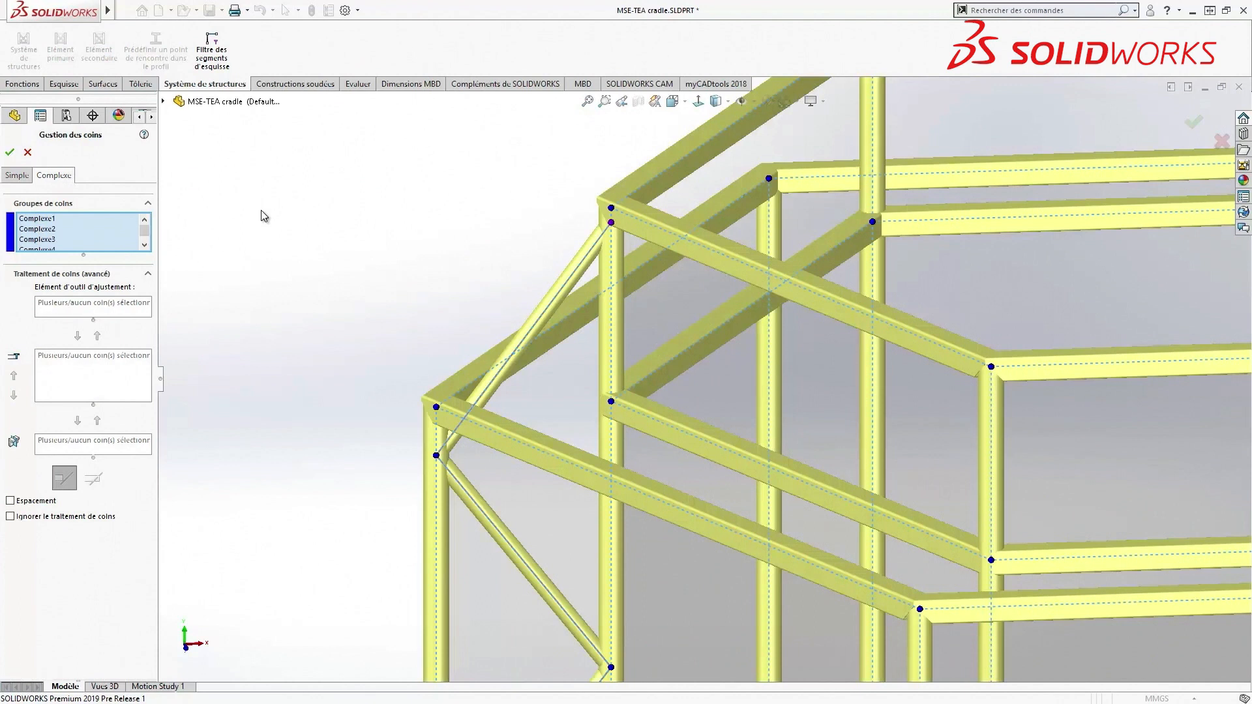
left_click(436, 408)
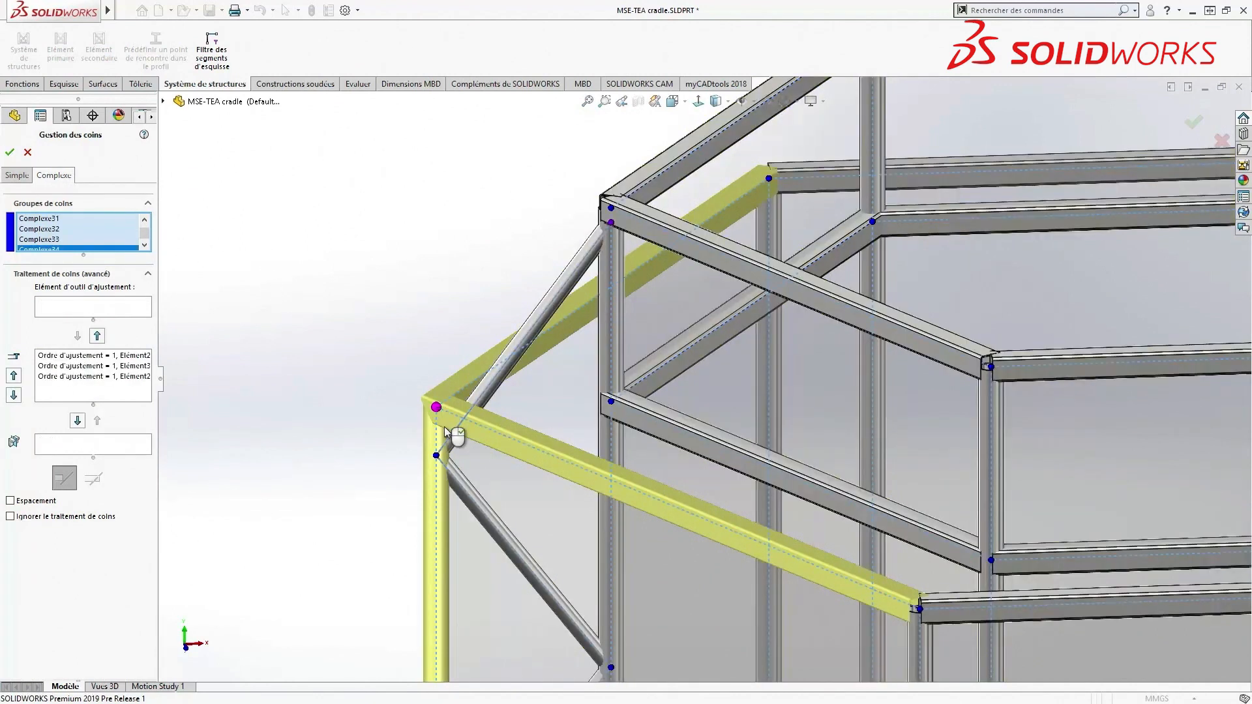
scroll(456, 437, "down", 3)
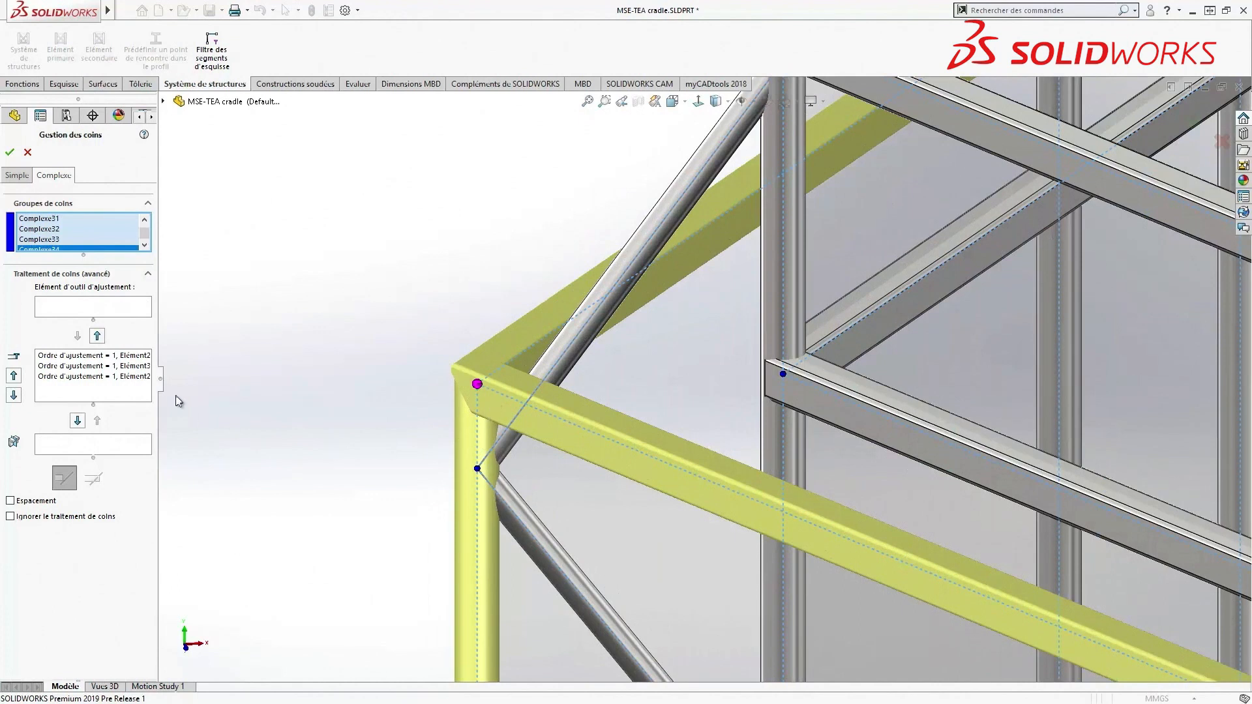
left_click(124, 358)
left_click(115, 368)
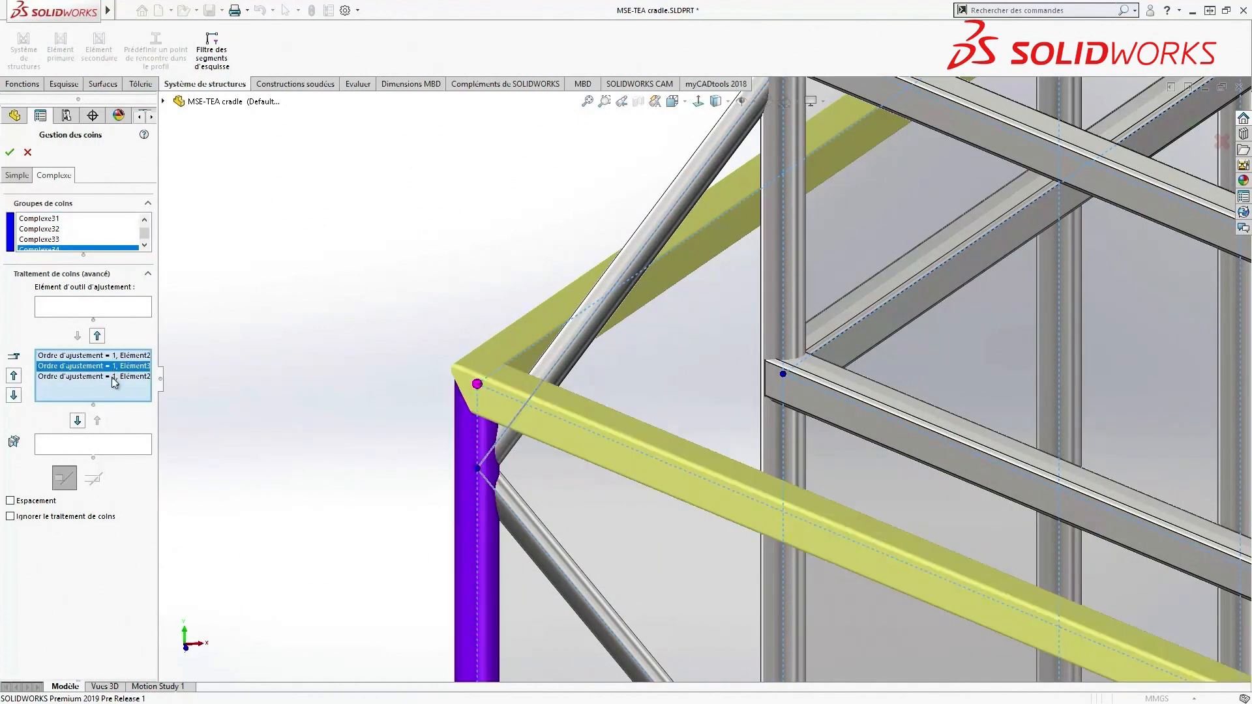
left_click(77, 420)
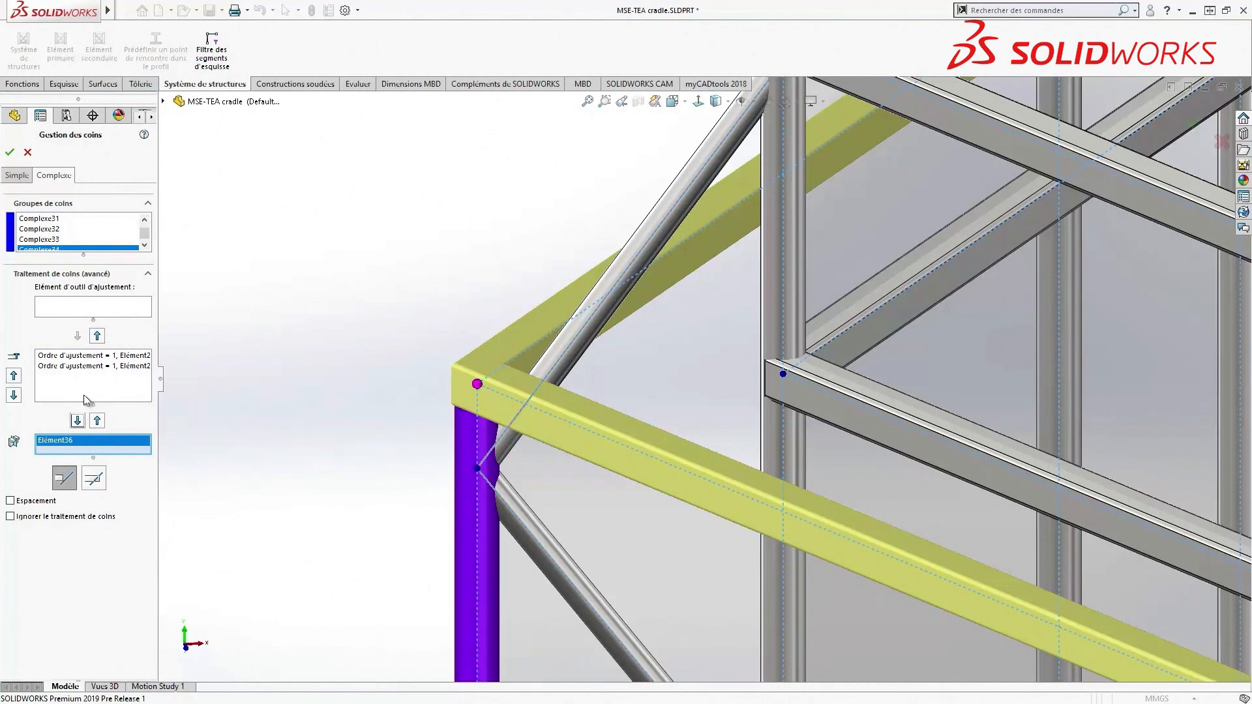
Examine the trim tool and mitred members of complex corner Complexe25, where the inner column meets the intermediate ring.
left_click(784, 373)
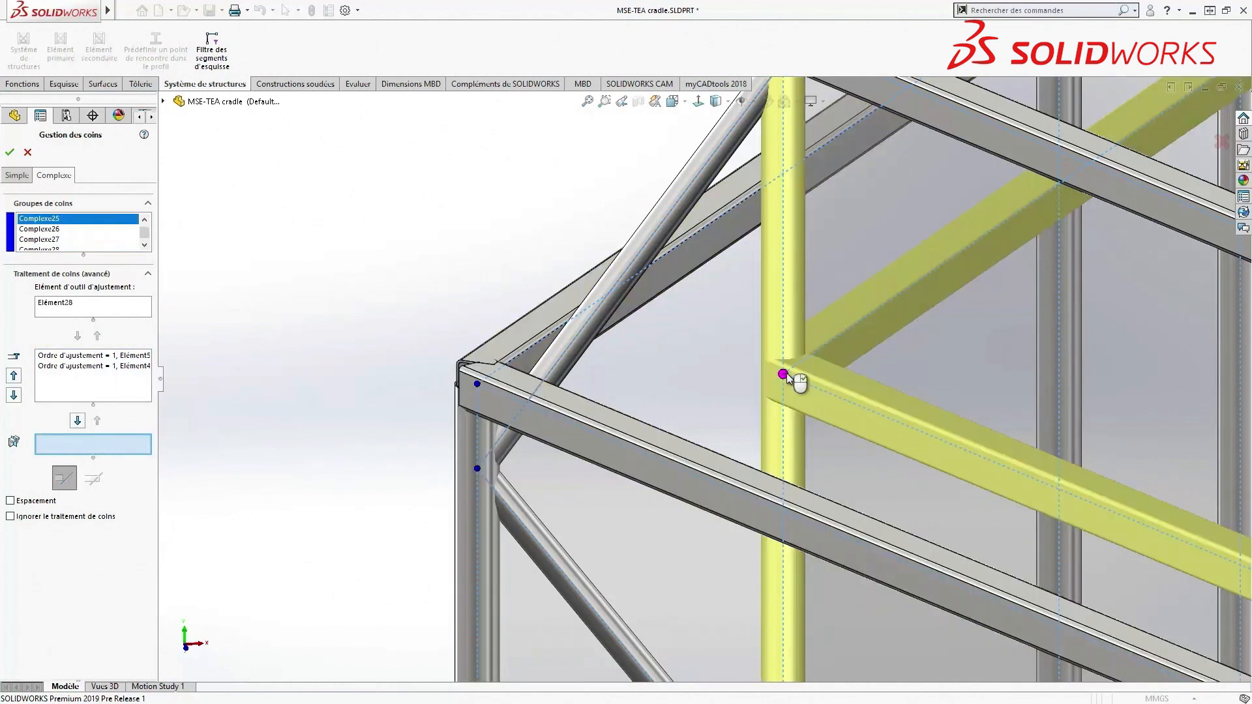
left_click(64, 304)
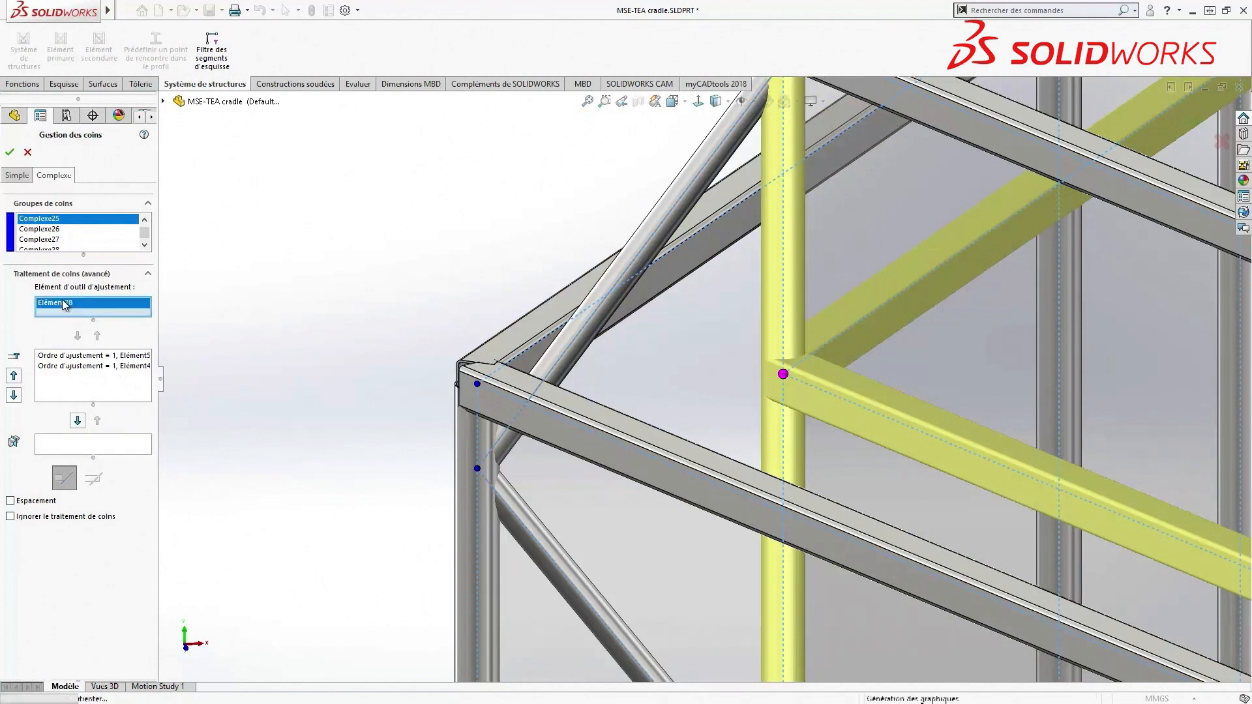
left_click(73, 358)
left_click(73, 367)
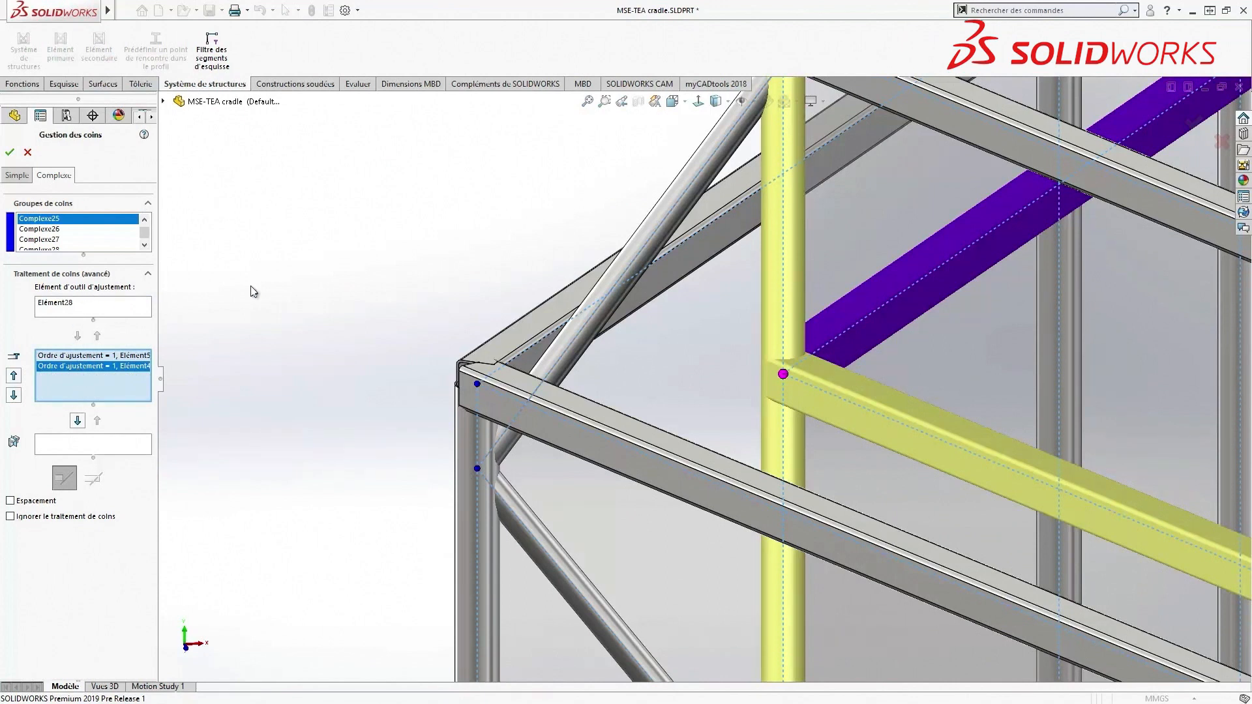
middle_click_drag(441, 253, 291, 405)
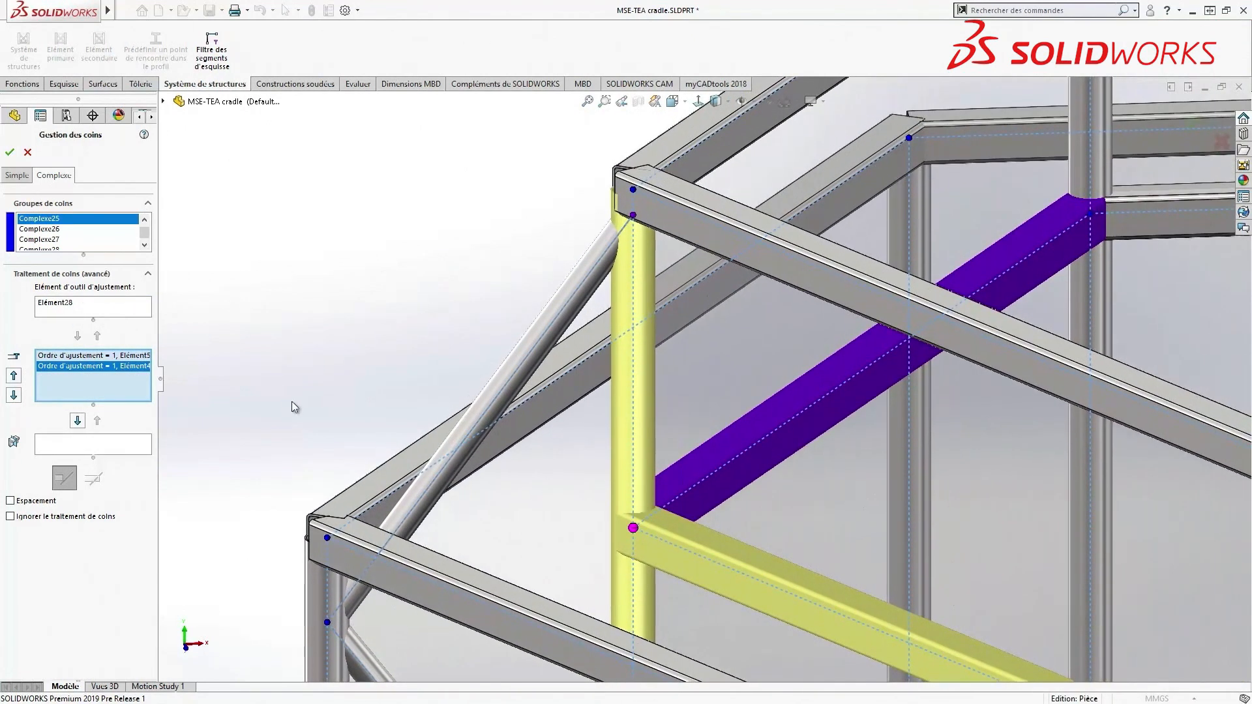
In the top-ring complex corner Complexe11, move vertical column Elément28 to the trimmed members and apply the corner management.
left_click(633, 190)
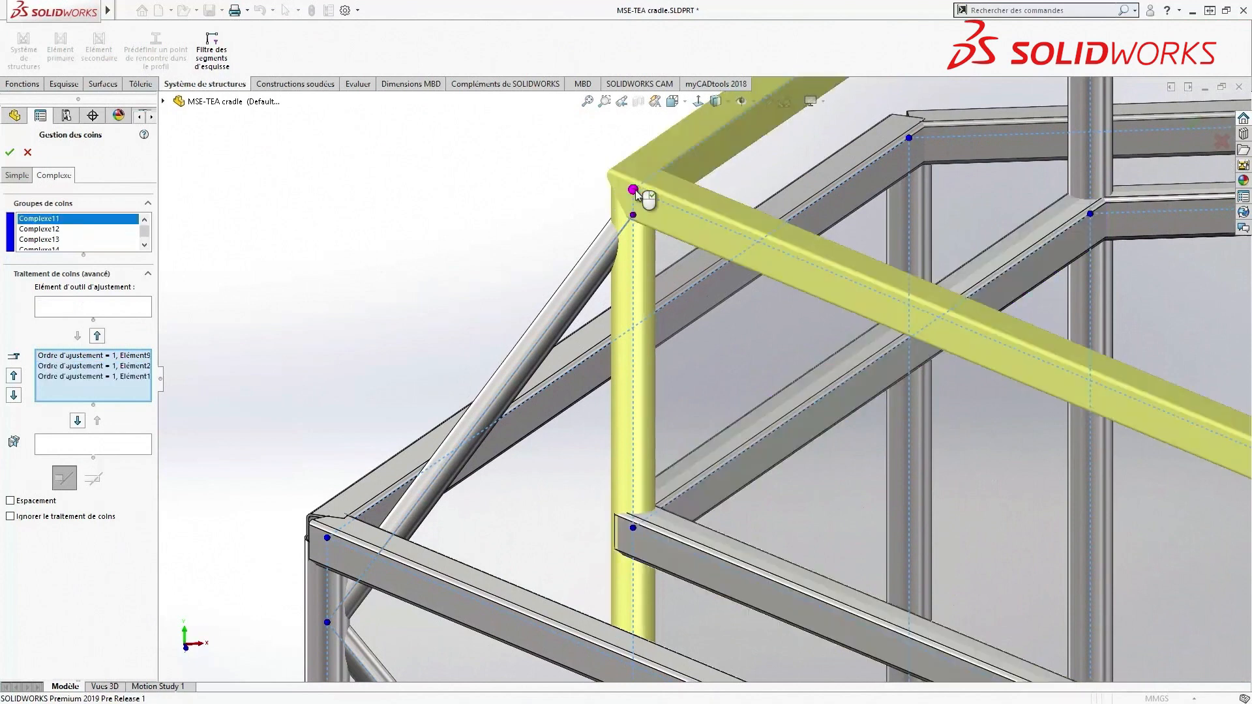
left_click(112, 366)
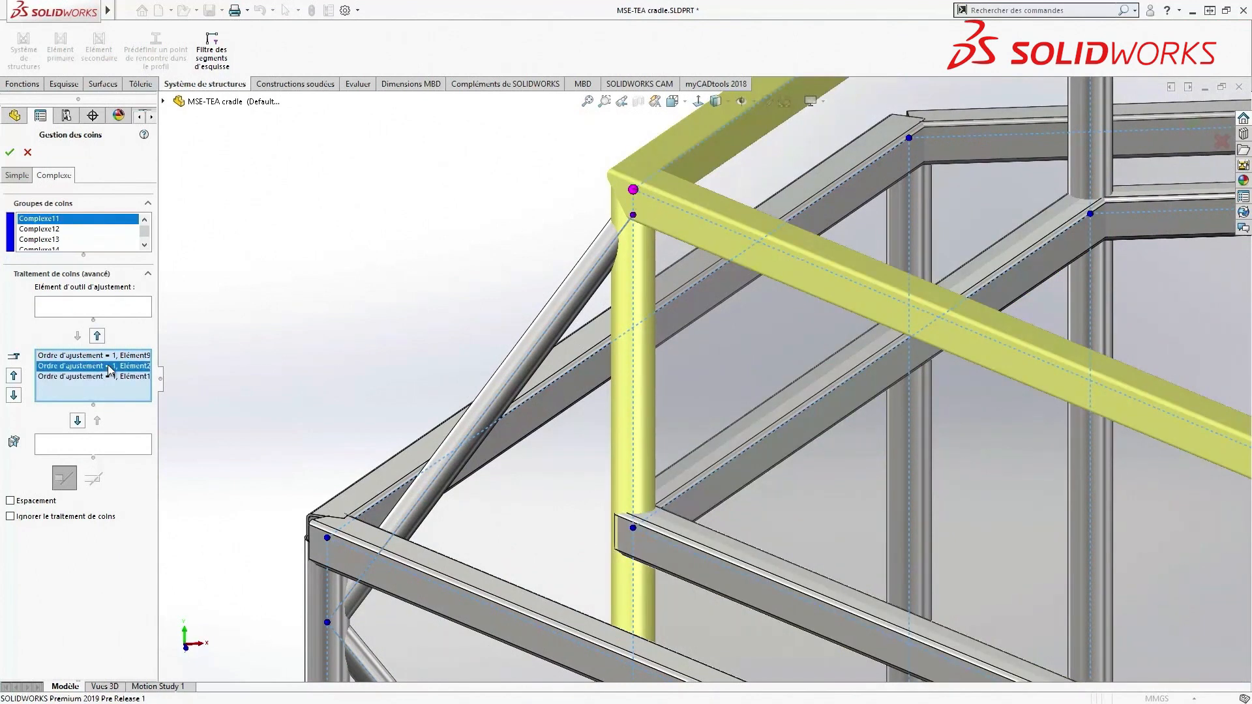
left_click(77, 422)
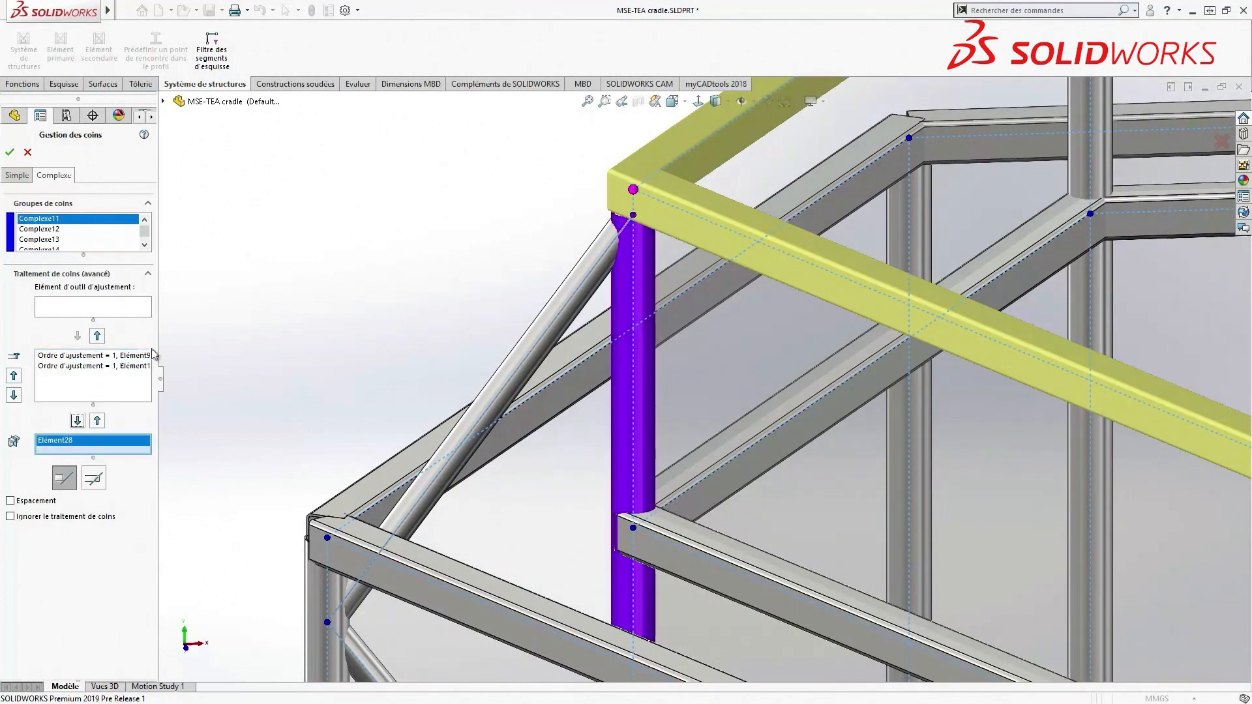
left_click(9, 152)
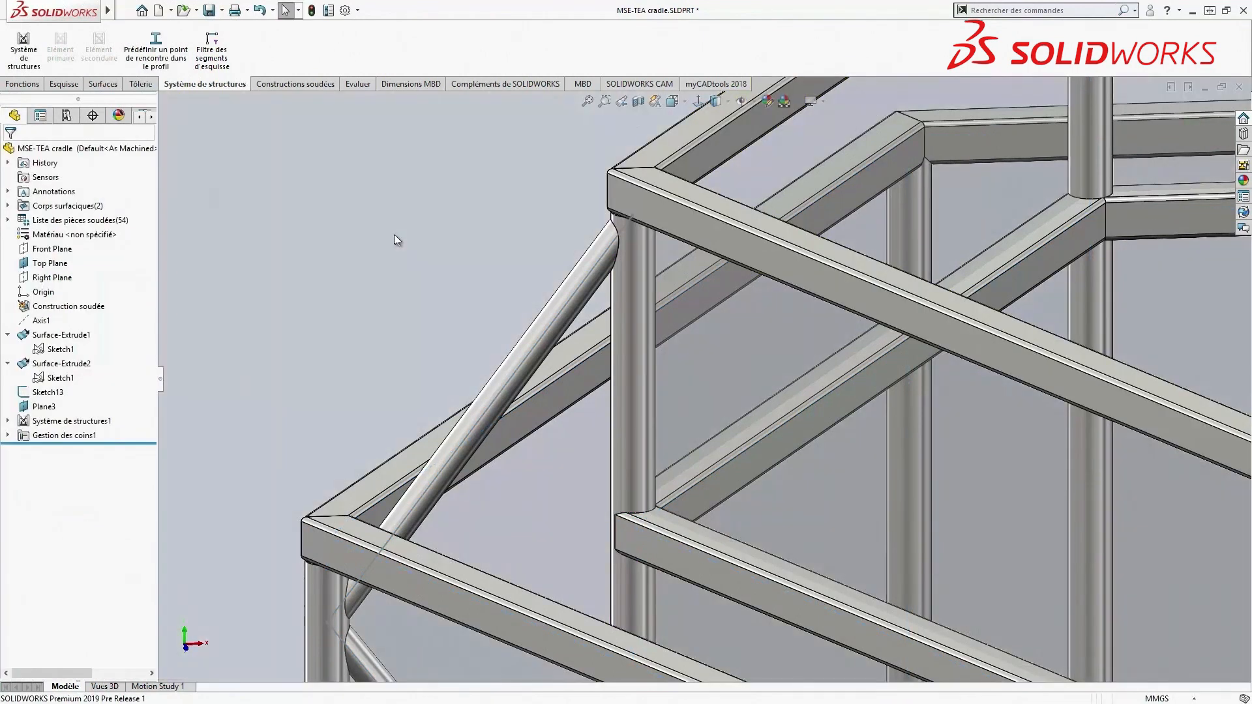
Hide the two surface bodies so that only the frame members are displayed.
key("f")
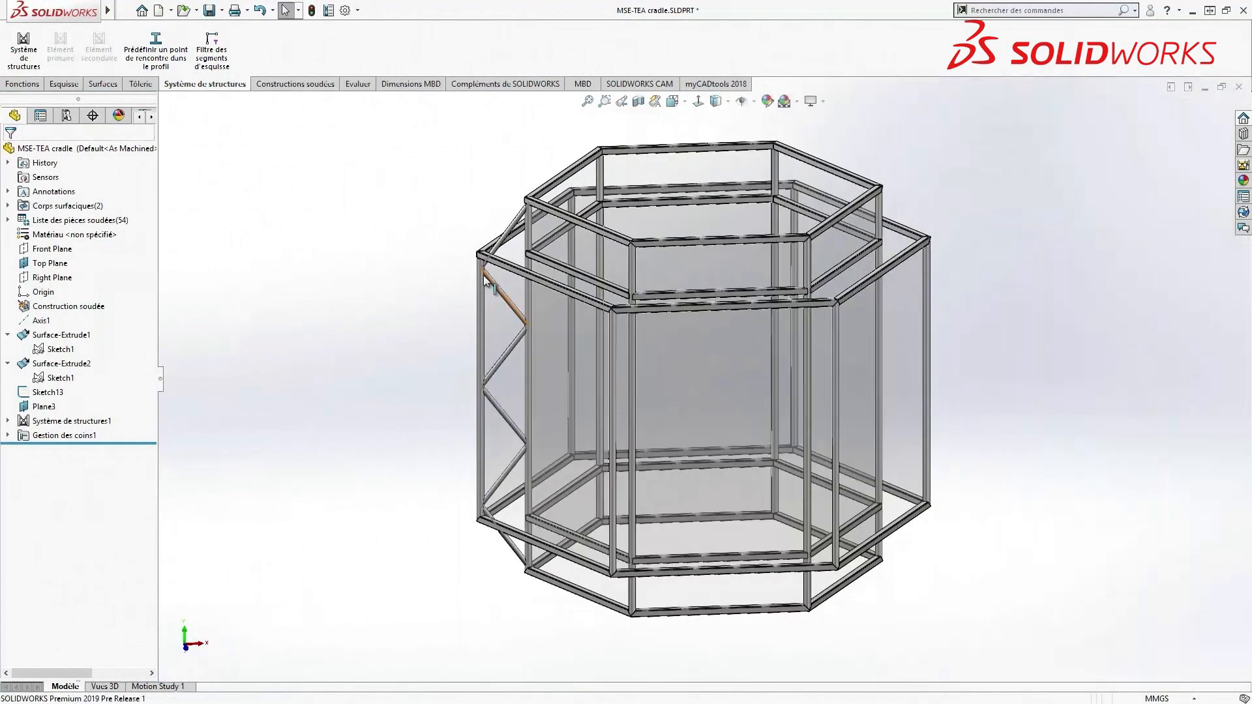
left_click(68, 206)
left_click(107, 196)
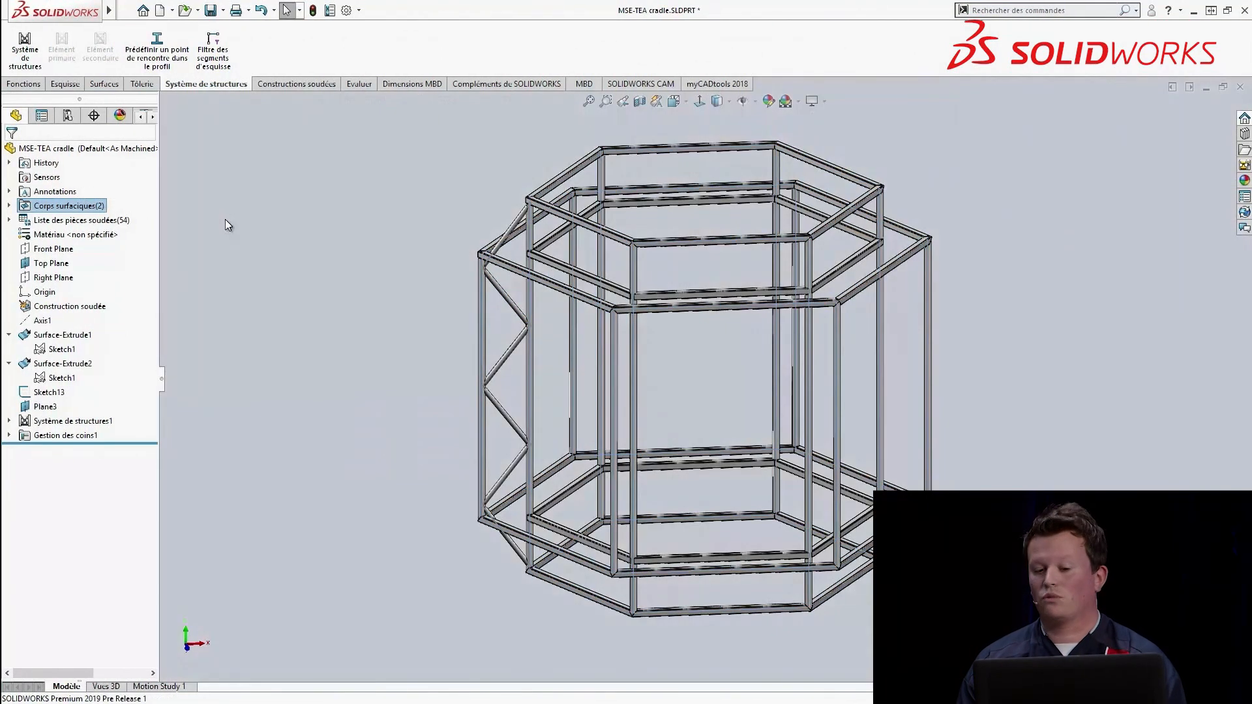
left_click(225, 220)
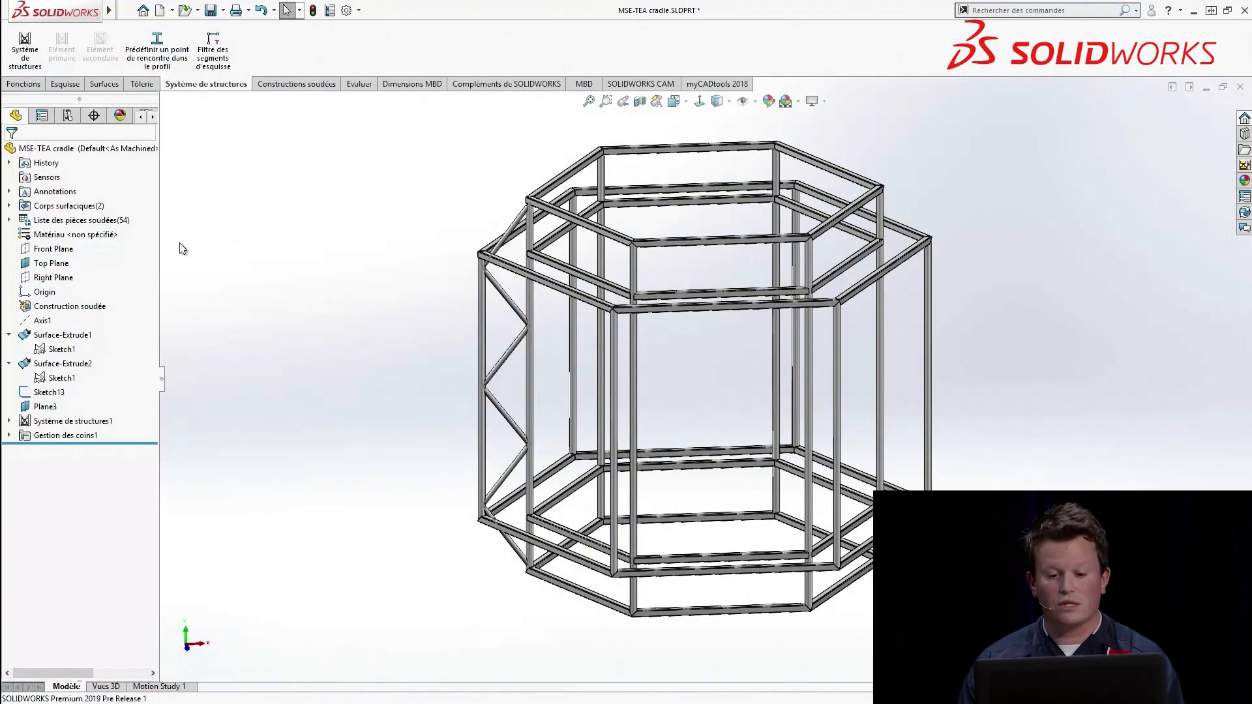
Circular-pattern the zigzag bracing bodies around Axis1 with 6 equally spaced instances over 360 degrees.
left_click(47, 325)
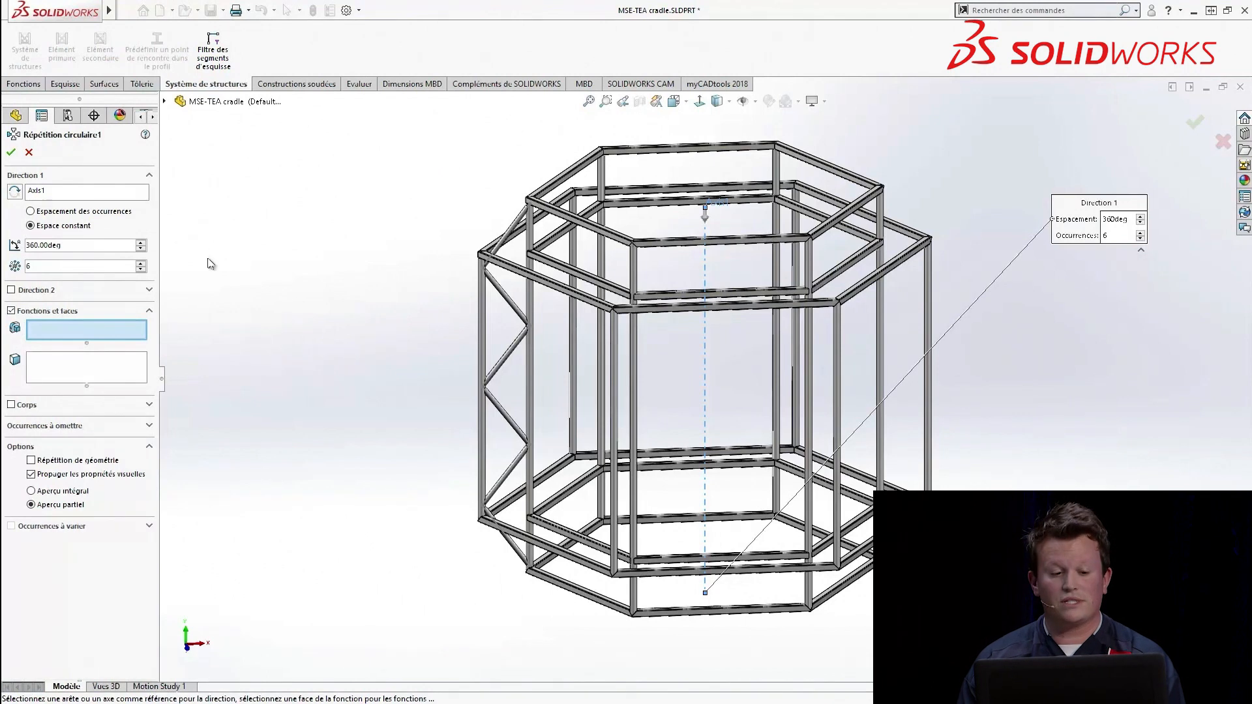
left_click(12, 405)
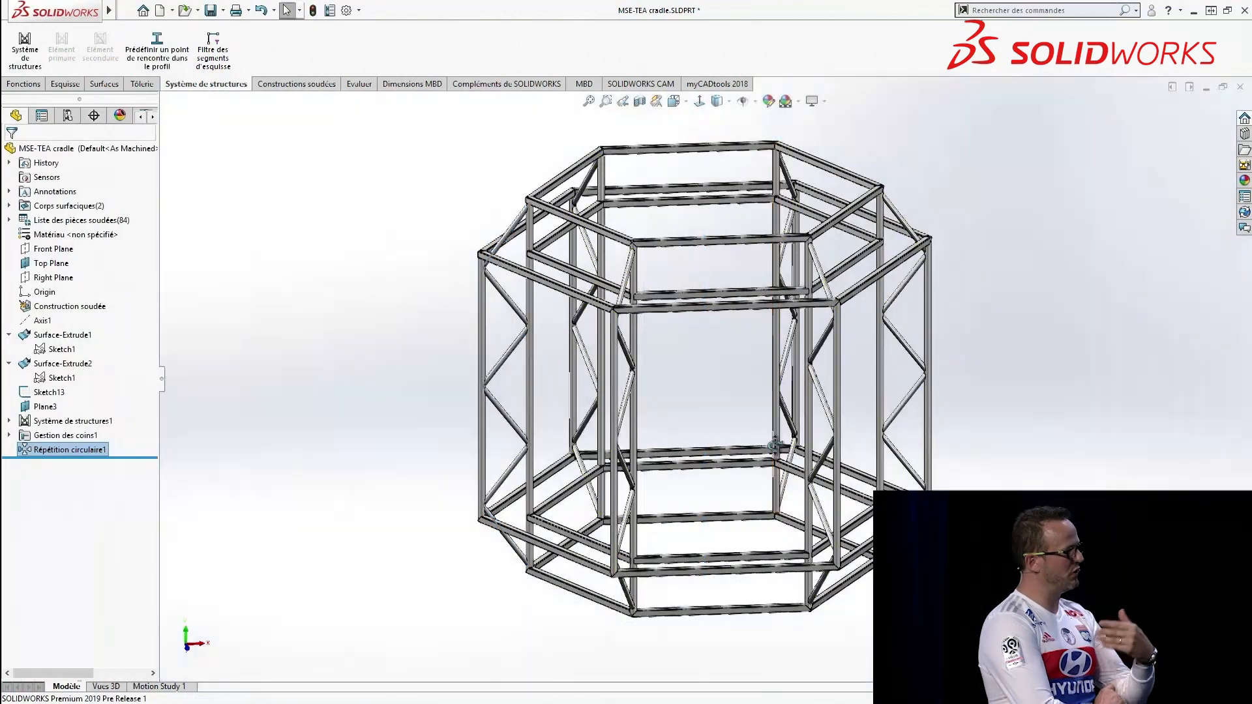
mouse_move(794, 451)
middle_mouse_down()
mouse_move(704, 433)
mouse_move(794, 454)
middle_mouse_up()
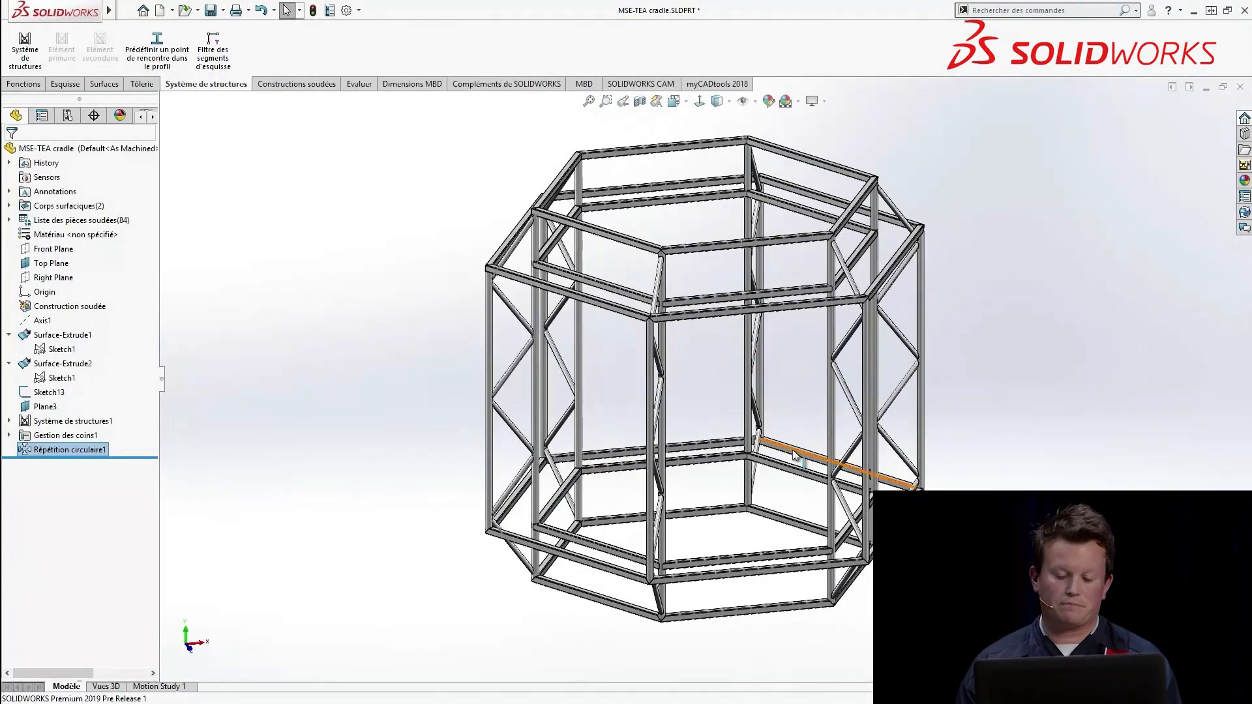
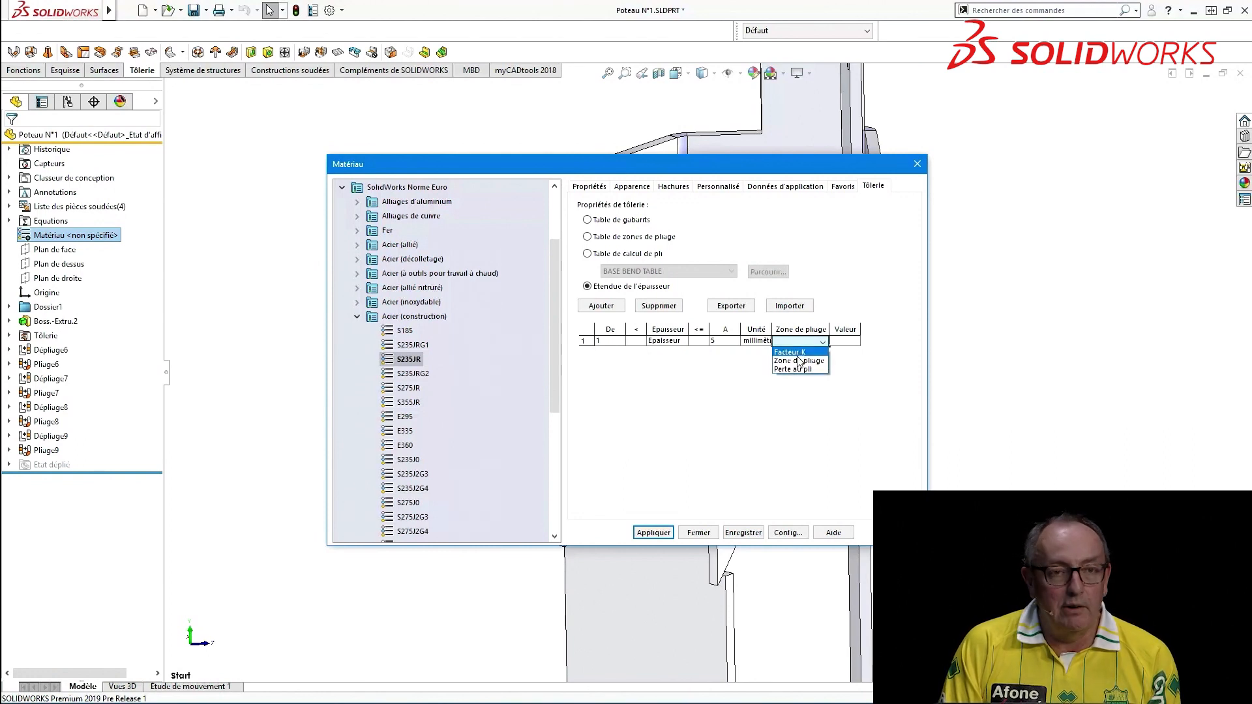
Enter a bend deduction (Perte au pli) of 0.25 for S235JR's 1 to 5 mm thickness range, discarding the material library changes on closing.
left_click(793, 369)
left_click(847, 341)
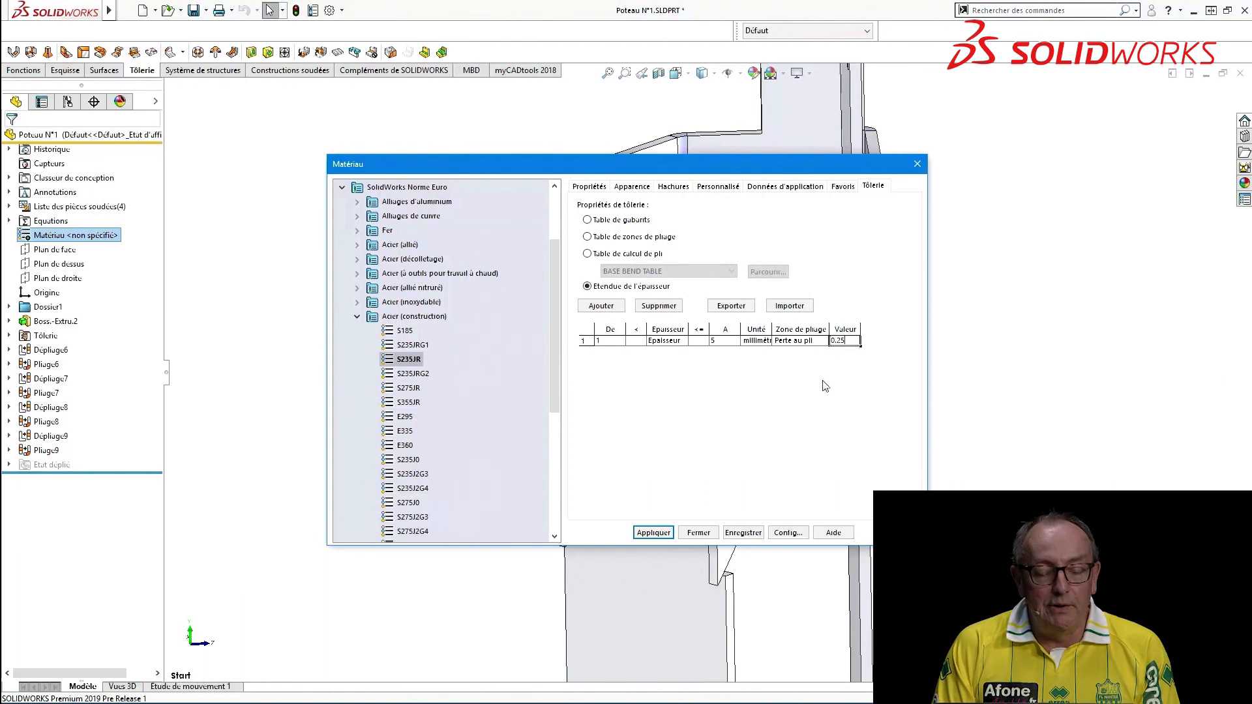
left_click(701, 533)
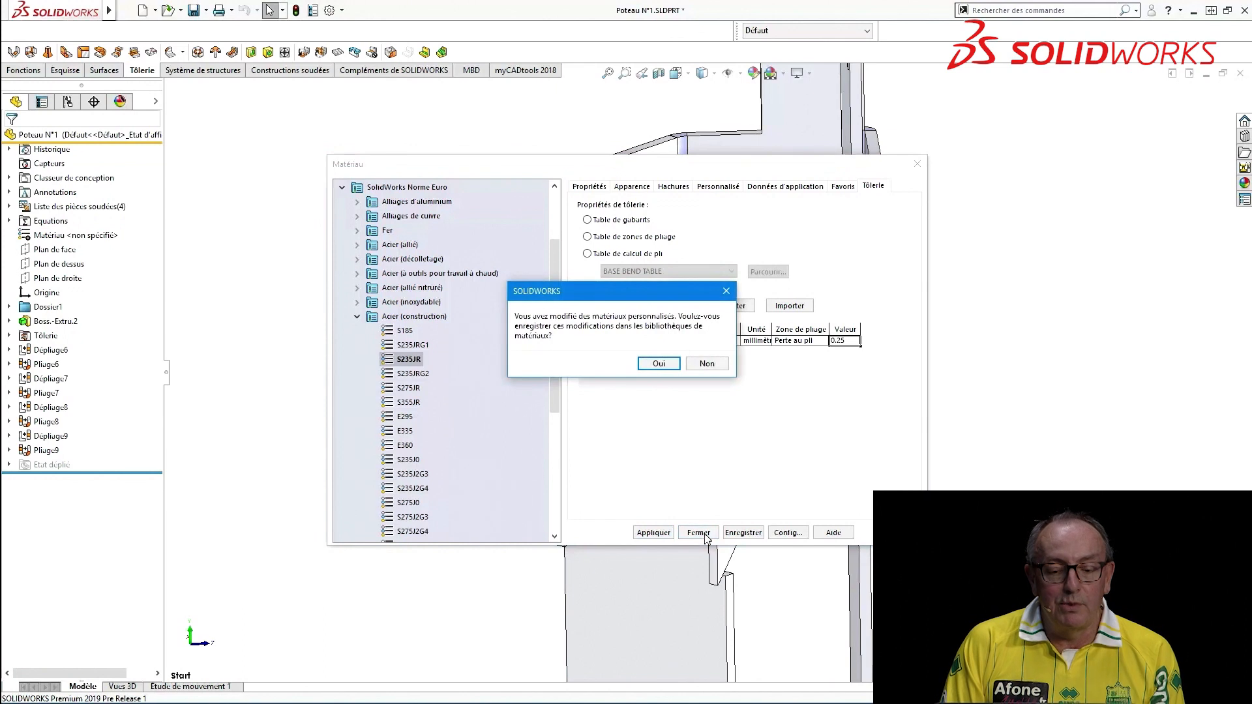
left_click(708, 363)
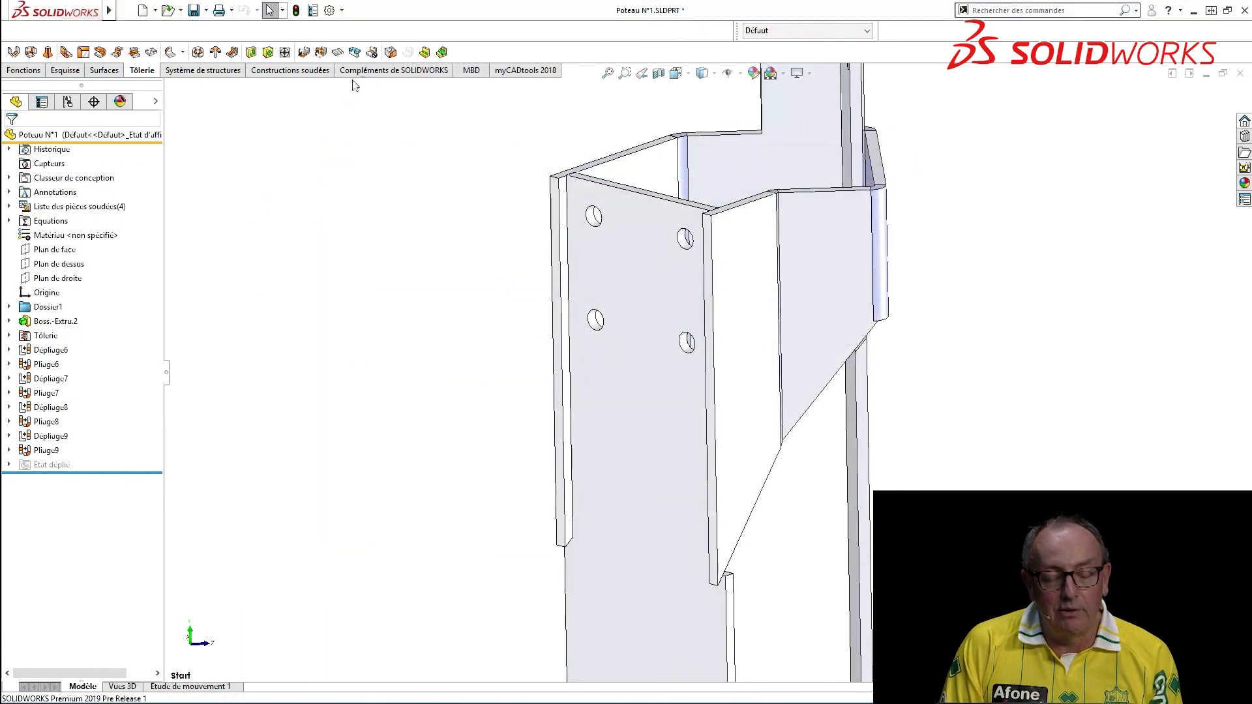
Set up a Tab and Slot feature using the folded flange's long edge for the tabs and the adjoining side plate's face for the slots.
left_click(355, 52)
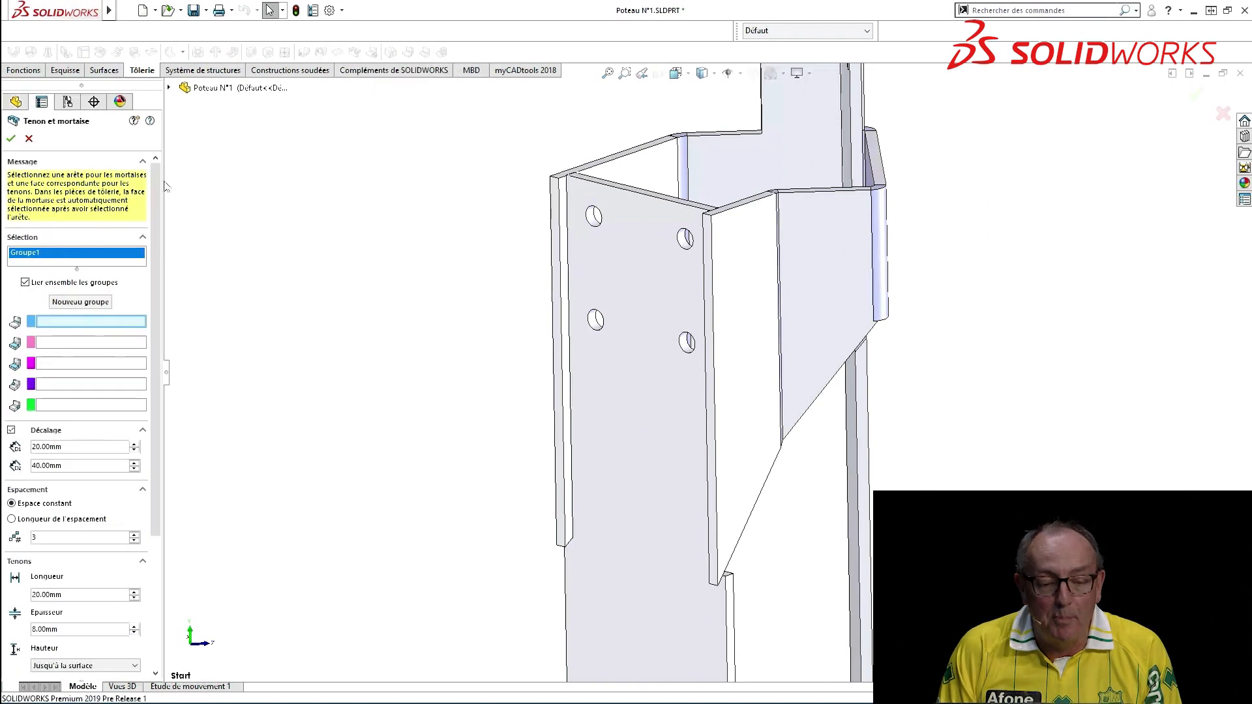
left_click(574, 366)
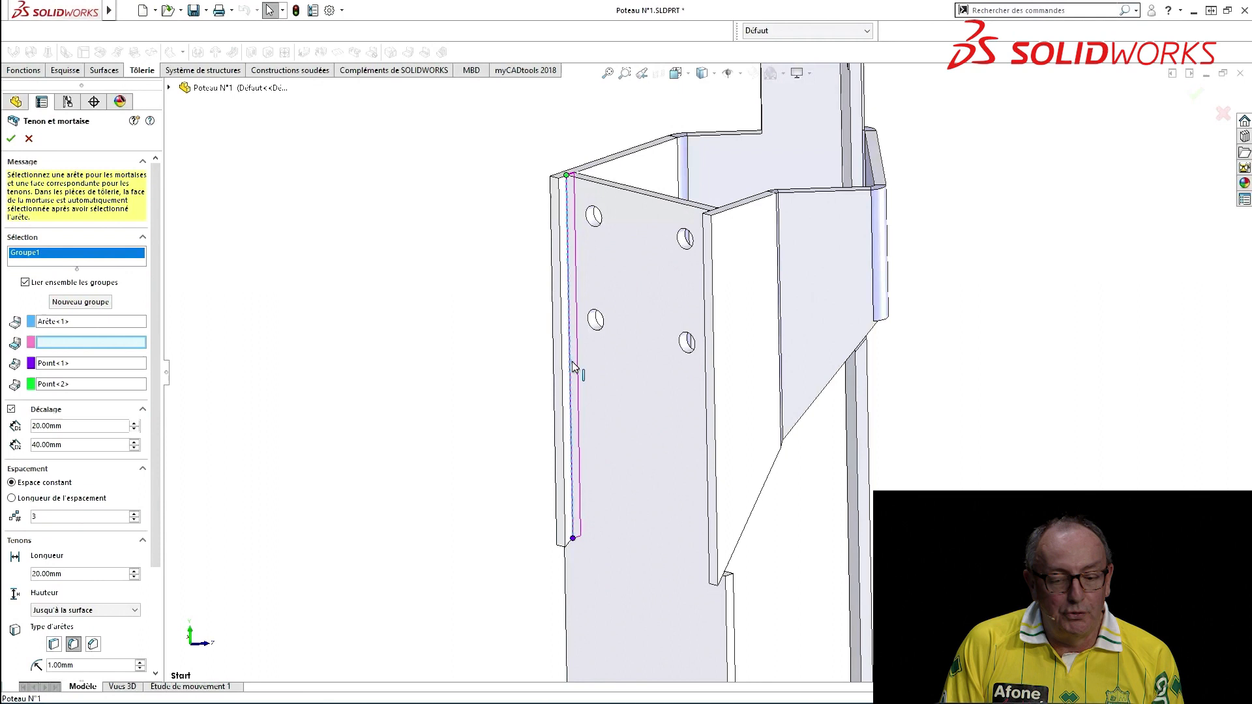
middle_click_drag(528, 394, 551, 365)
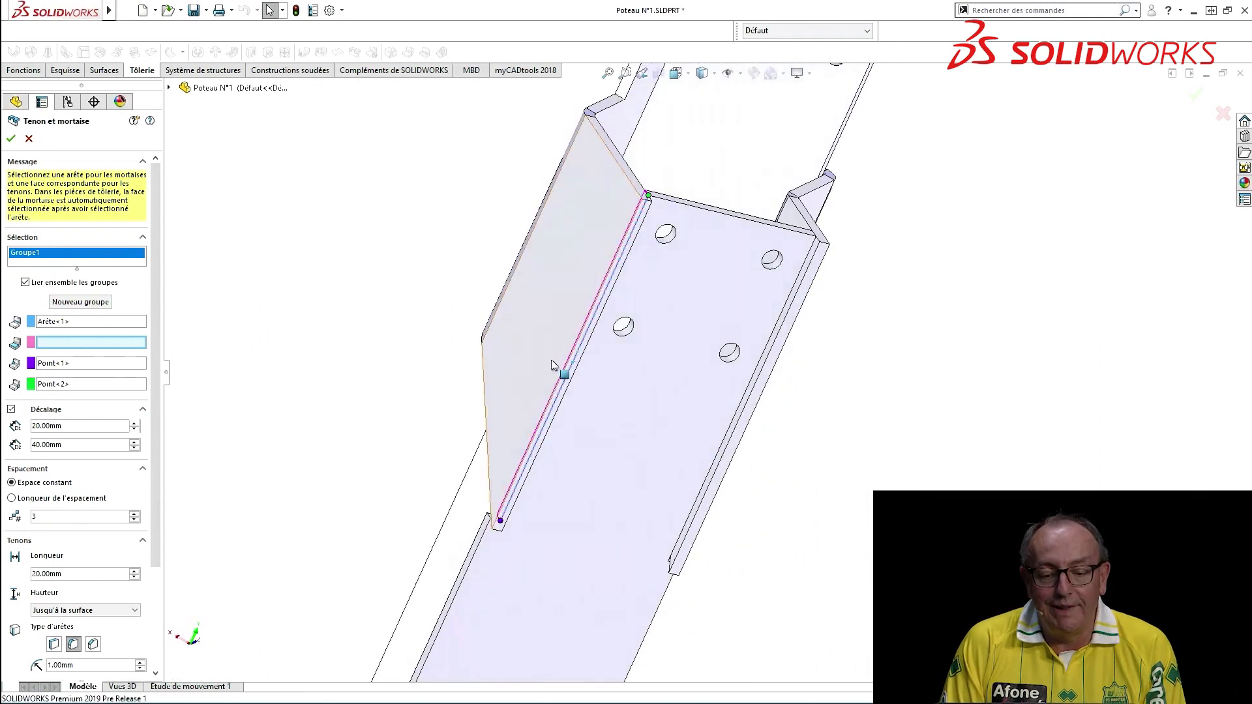
left_click(552, 365)
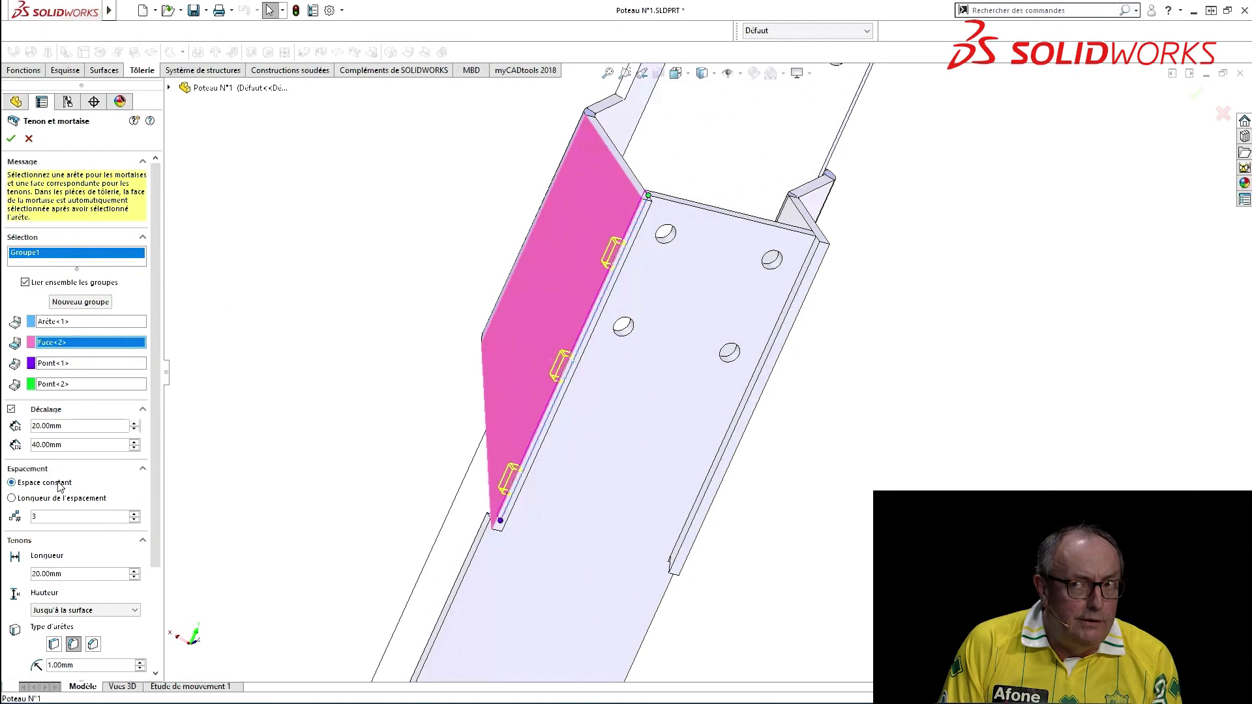
Disable the no-through-cut option (Pas de découpe) and set the slots' corner type to circular corners.
scroll(146, 574, "down", 5)
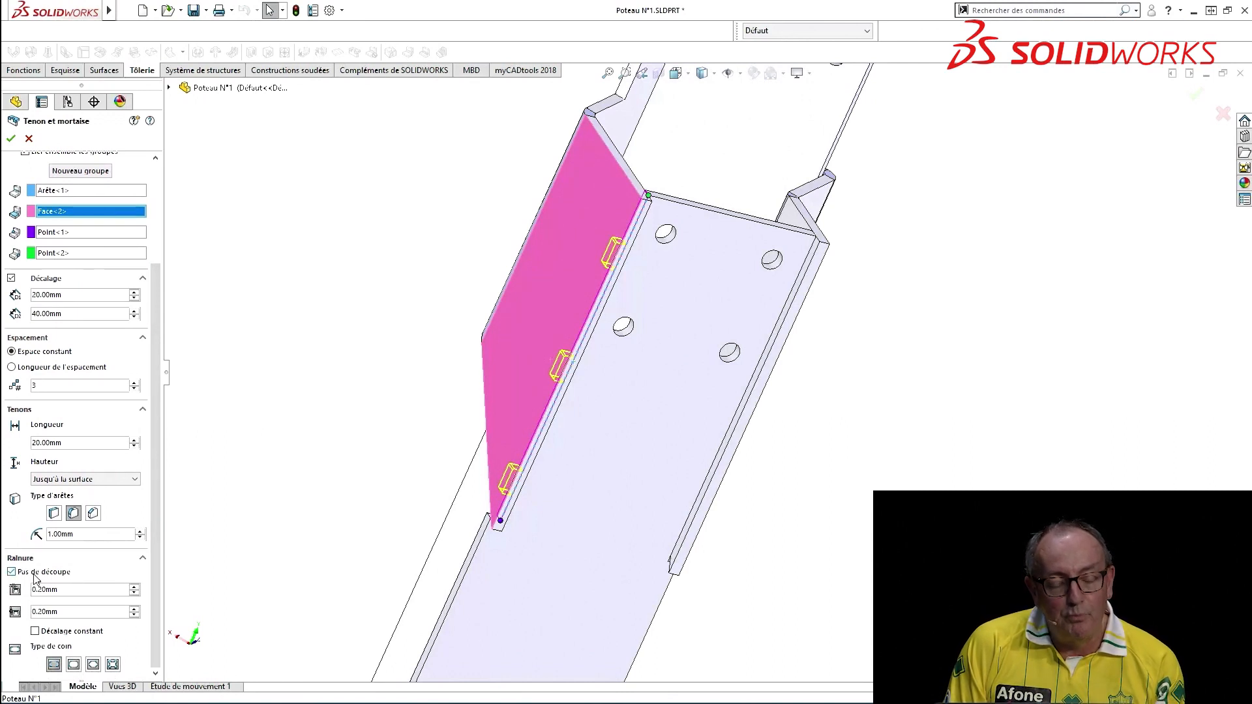
left_click(114, 665)
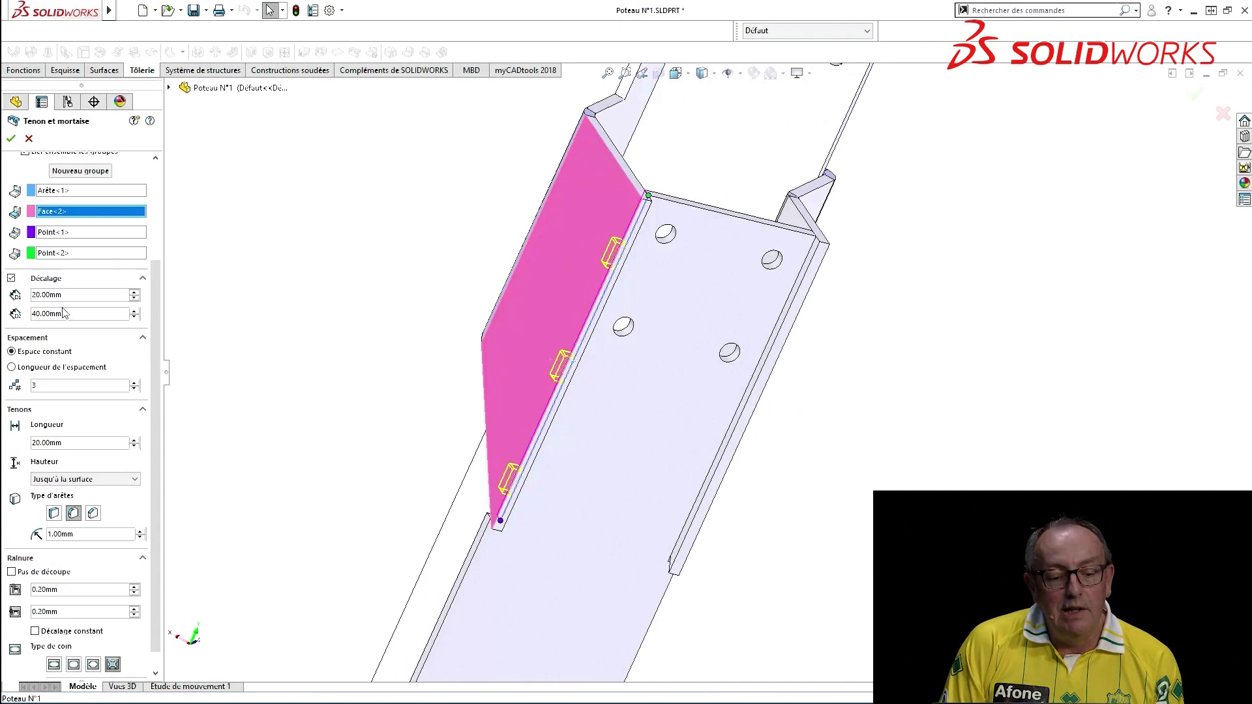
scroll(156, 274, "up", 3)
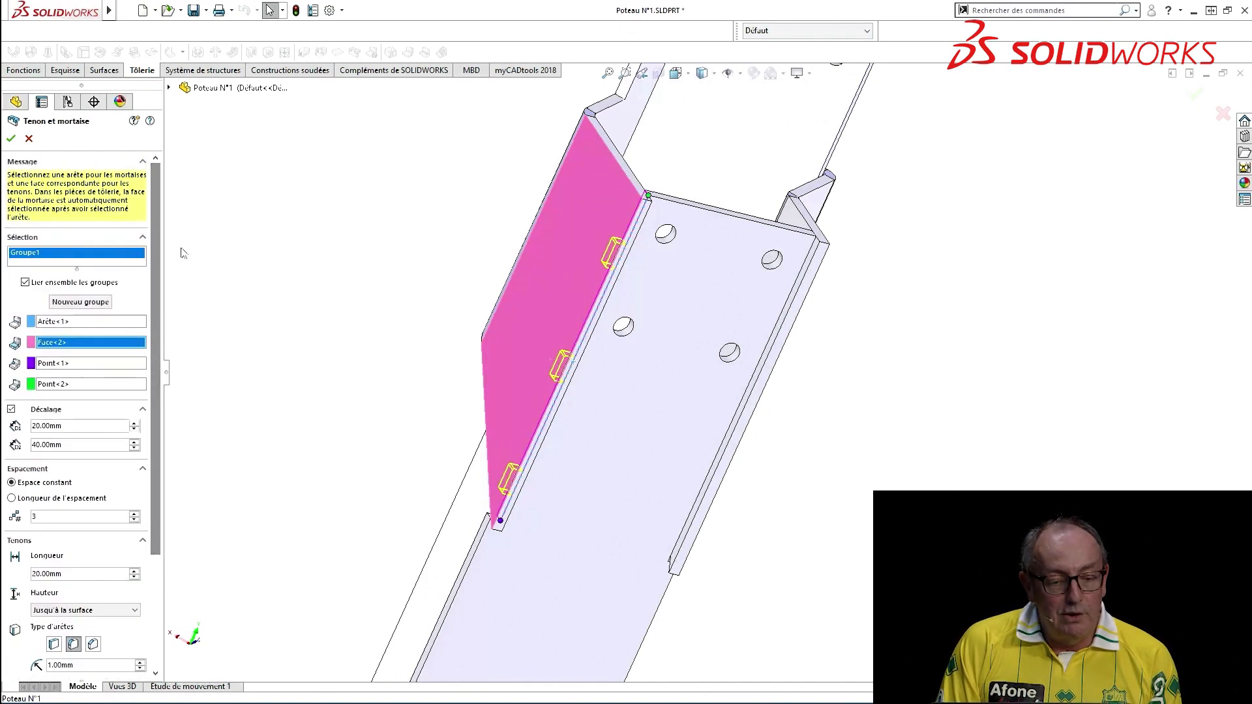
Add a second tab and slot group using the opposite flange's long edge and adjoining side plate face, and complete the Tab and Slot feature.
left_click(92, 303)
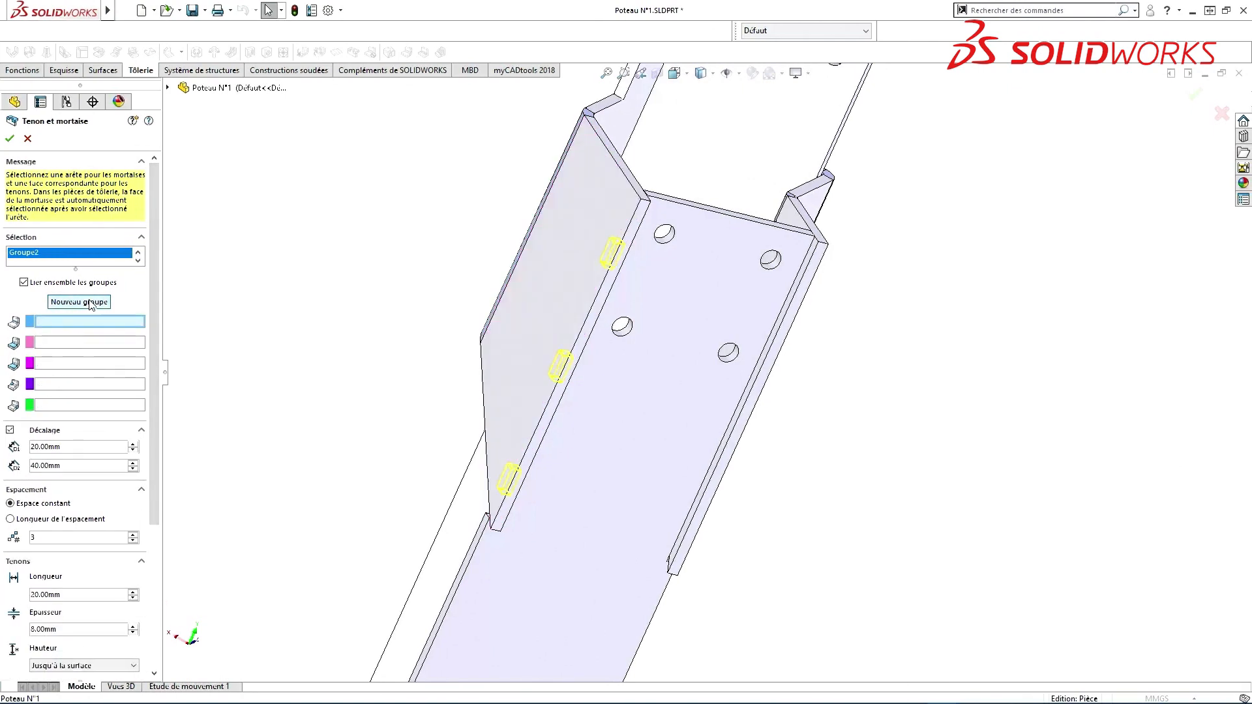
left_click(753, 381)
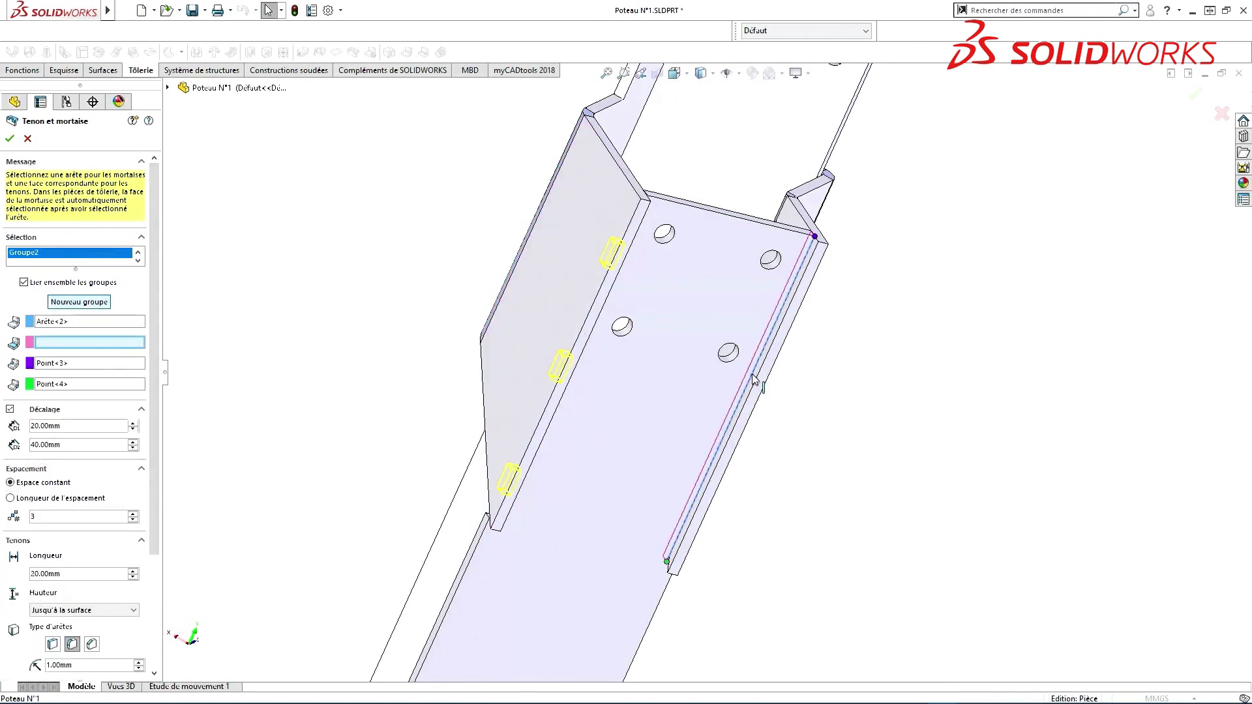
middle_click_drag(772, 424, 691, 394)
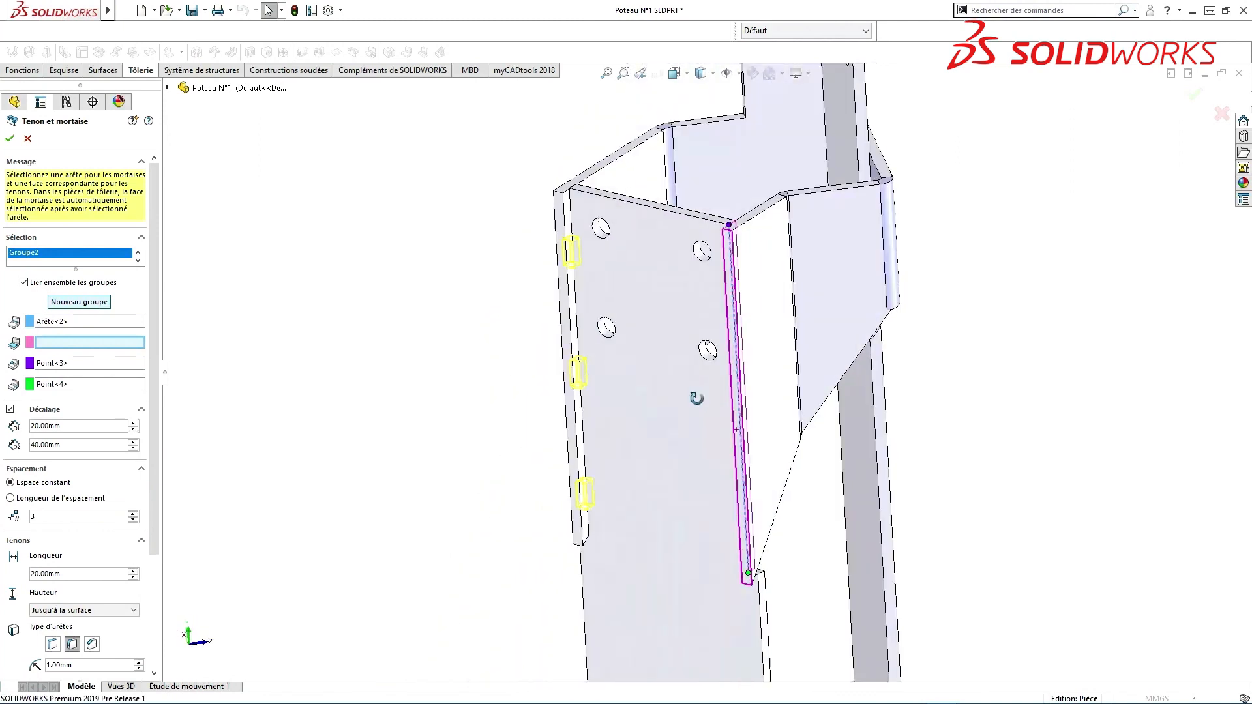
left_click(779, 378)
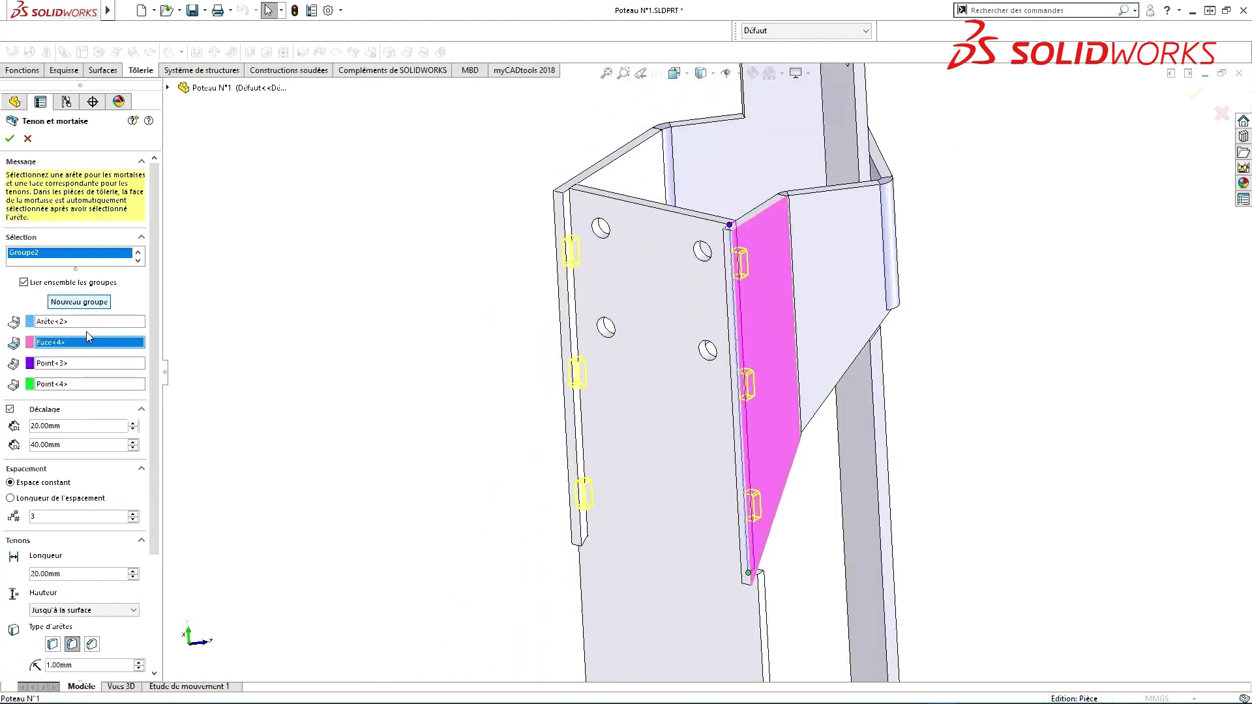
left_click_drag(156, 491, 175, 464)
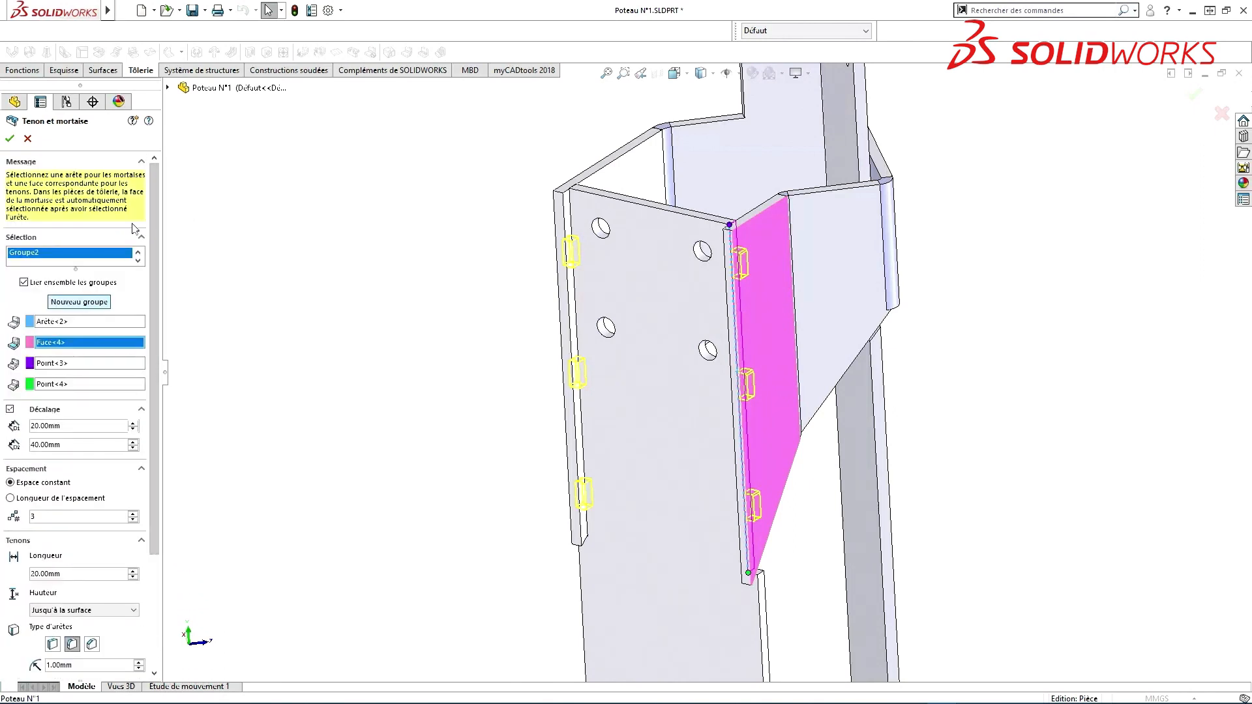
left_click(9, 138)
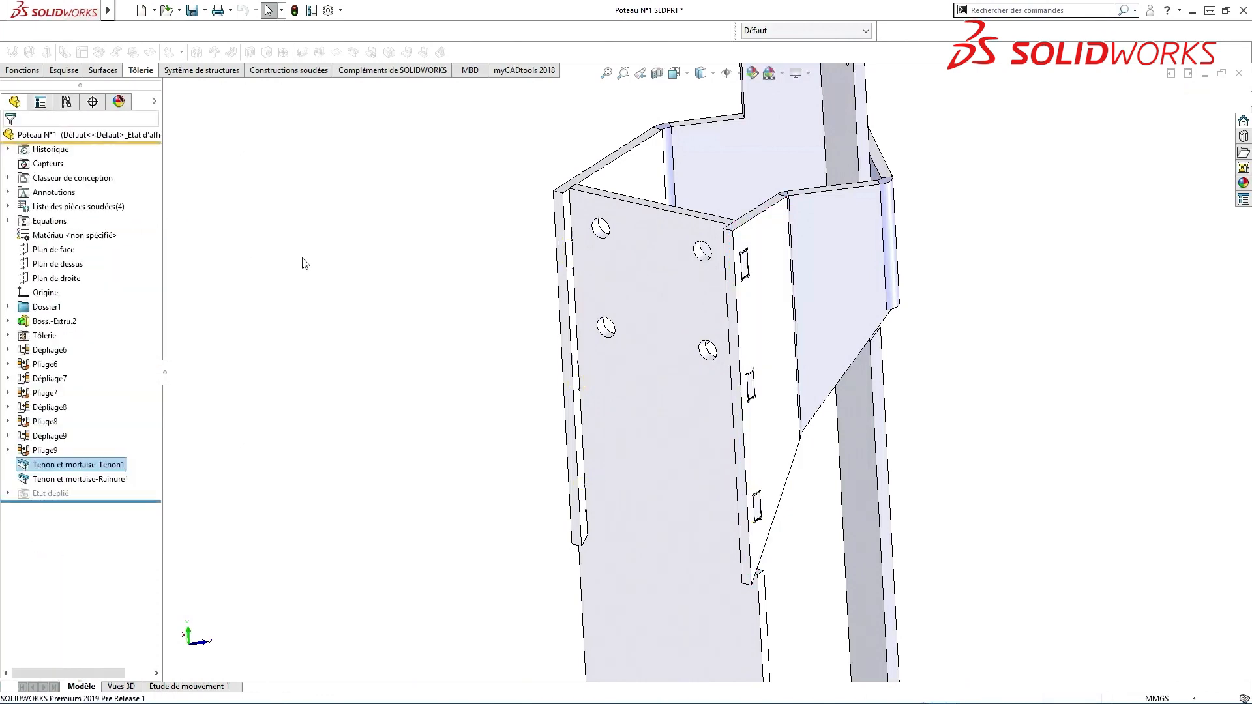
Inspect the slots cut in the side plate, save the Poteau N°1 part, and switch to the Escalier+ pièce assembly.
scroll(750, 287, "down", 5)
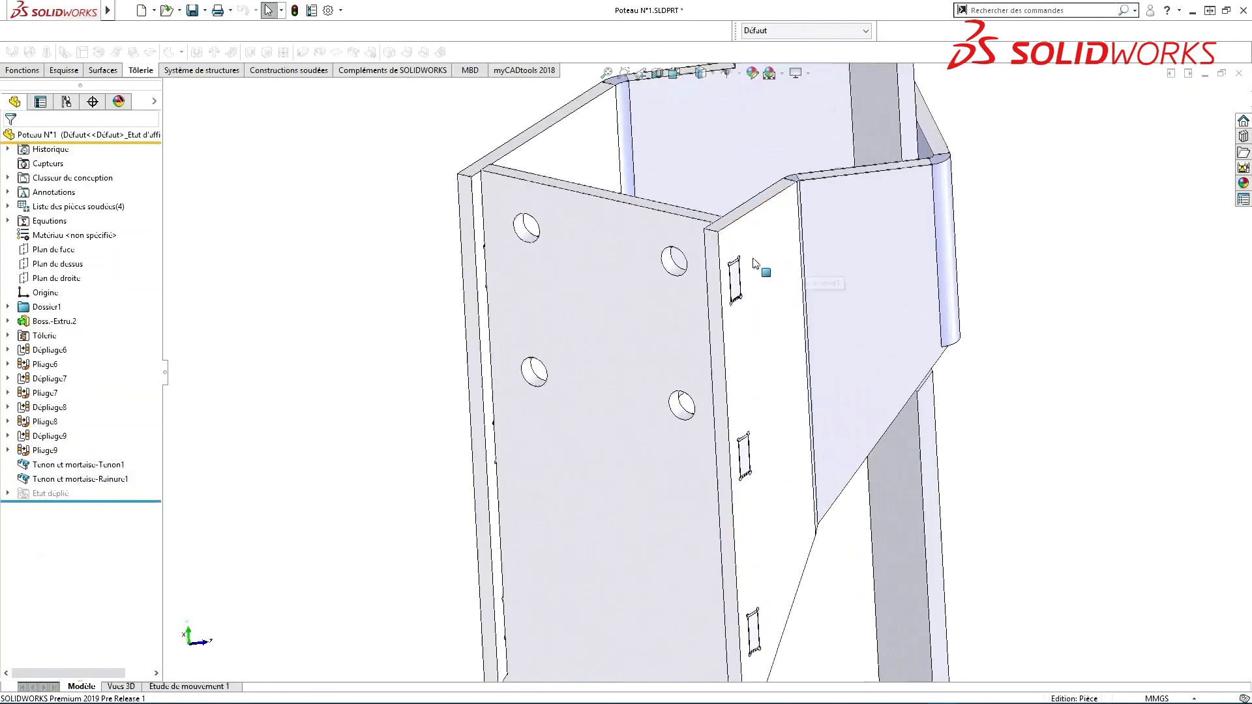
scroll(746, 353, "up", 6)
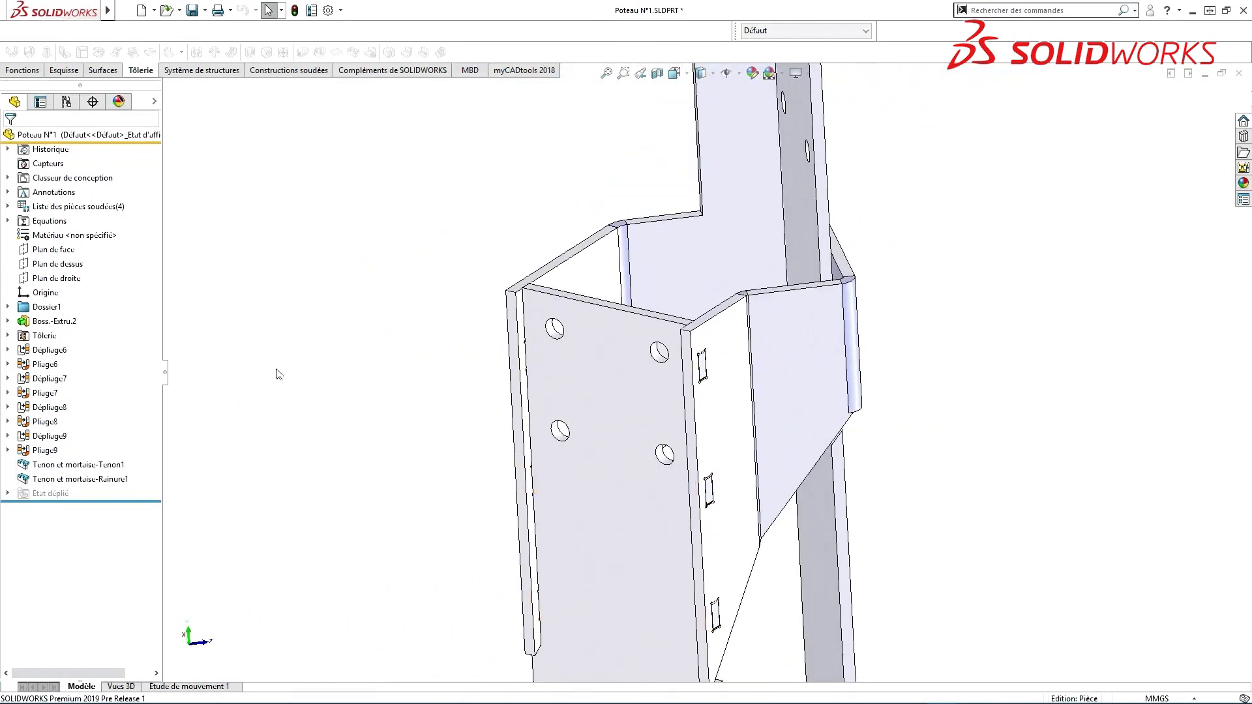
left_click(192, 10)
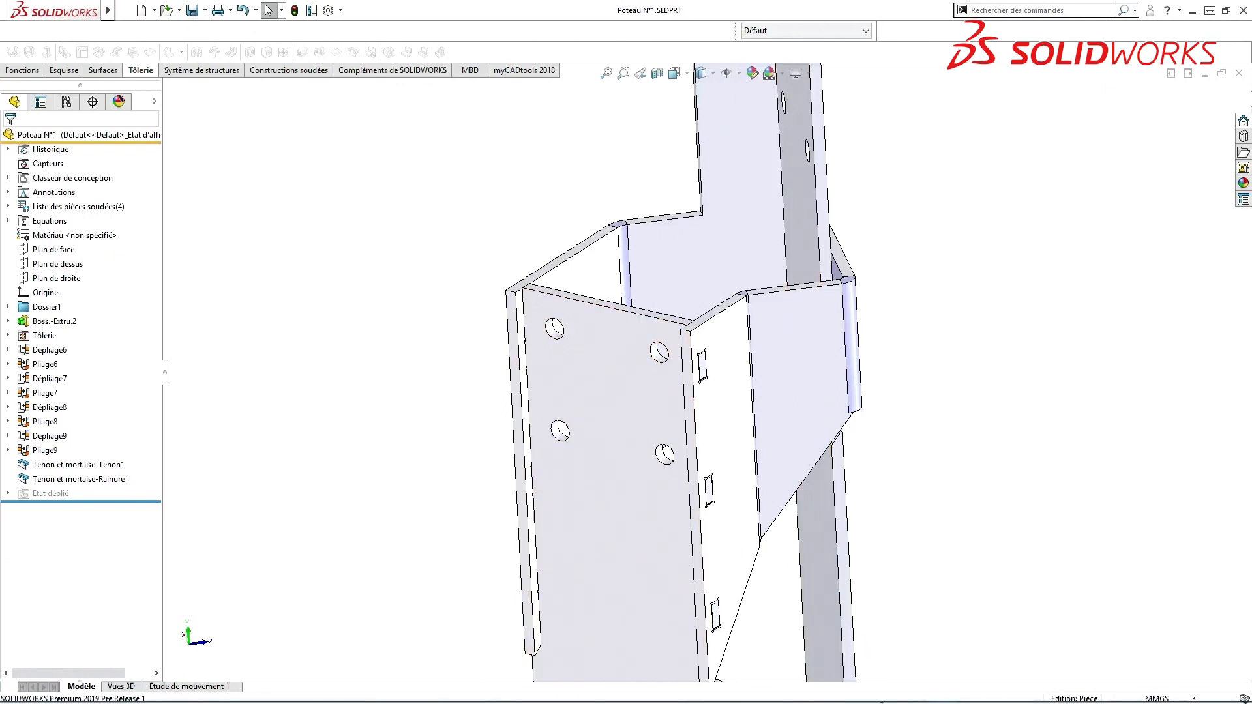
mouse_move(954, 699)
left_click(903, 651)
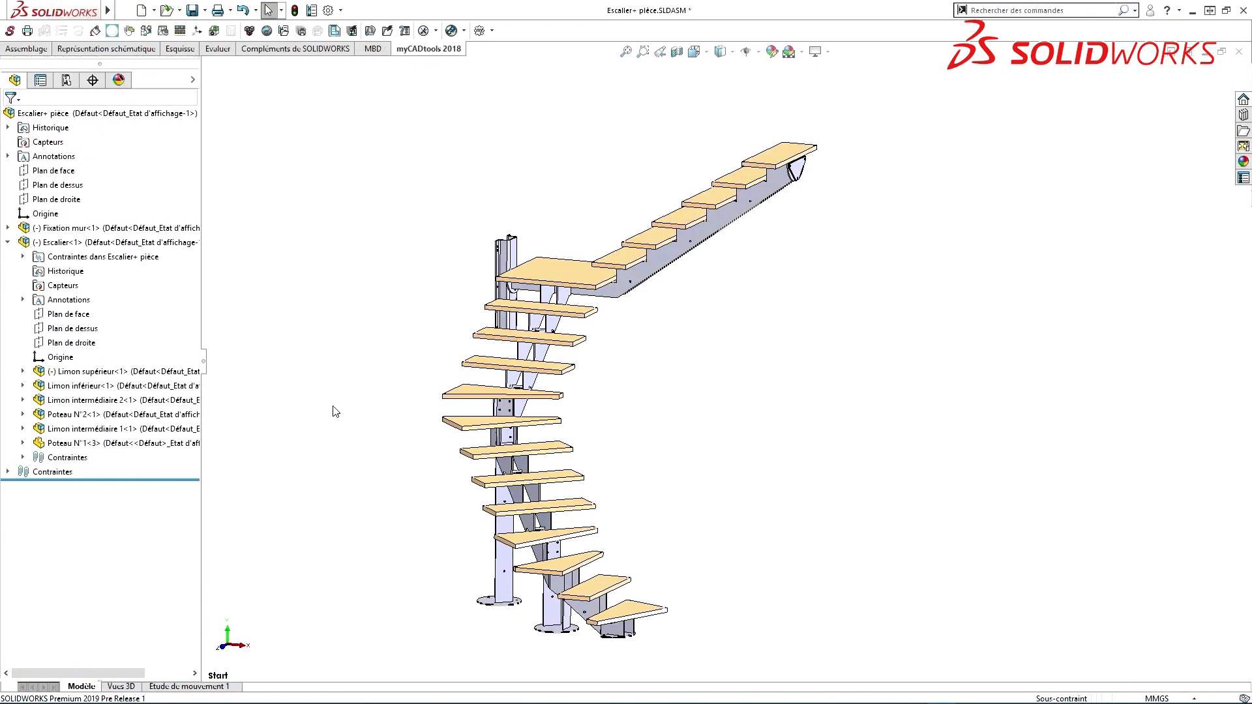
Start SheetMetalManufacturing from myCADtools and load the open staircase assembly's sheet metal bodies into its file selection.
left_click(335, 31)
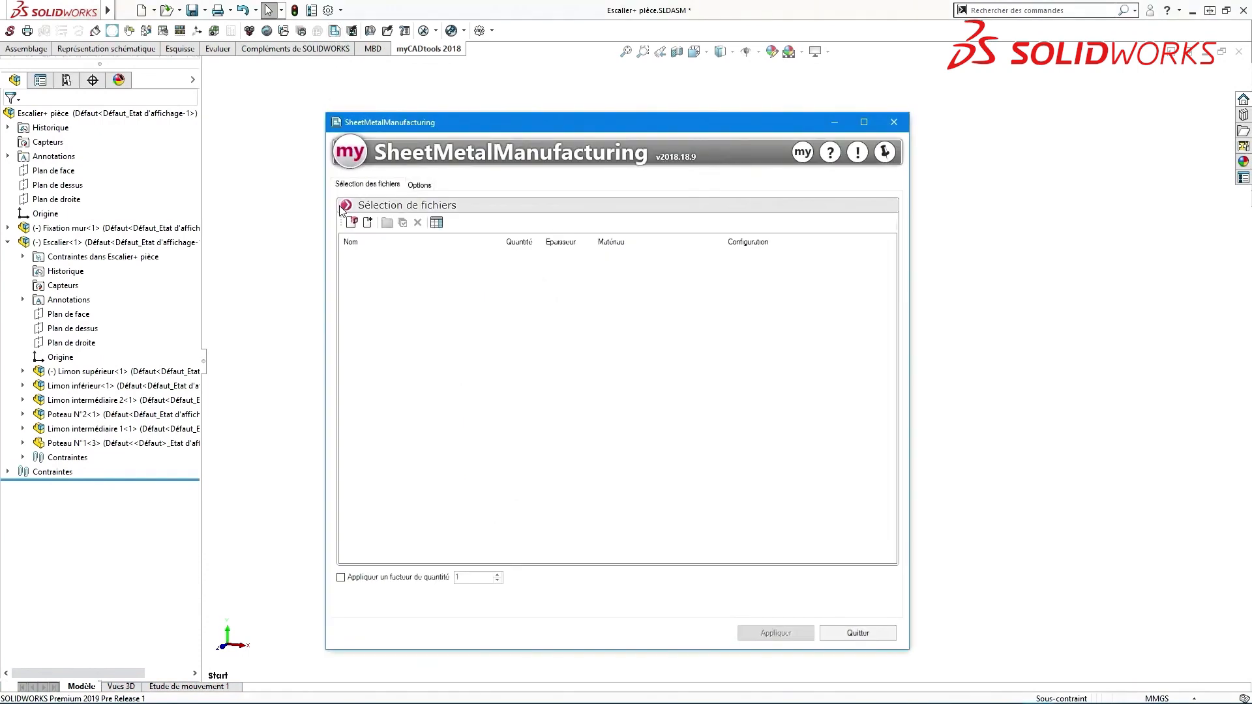
left_click(351, 223)
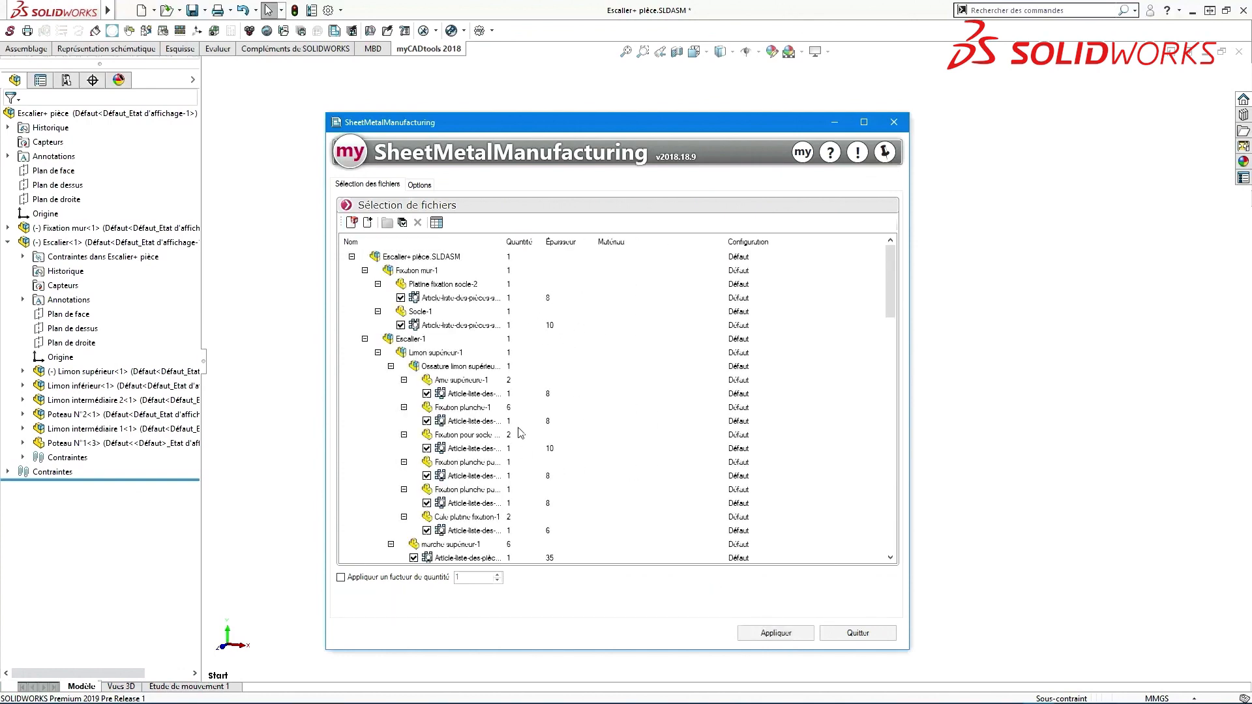
left_click_drag(885, 317, 890, 248)
Review SheetMetalManufacturing's options for the output location, file name, displayed properties, export format, grouping and alignment.
left_click(427, 189)
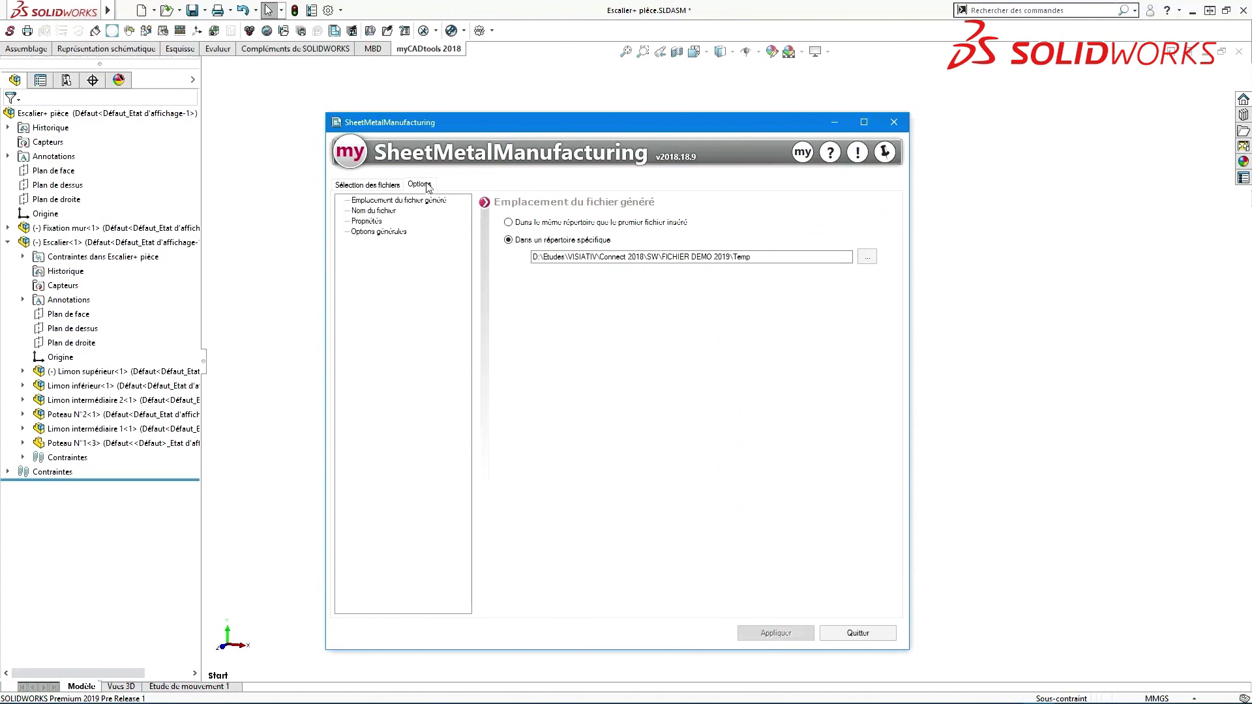
left_click(412, 202)
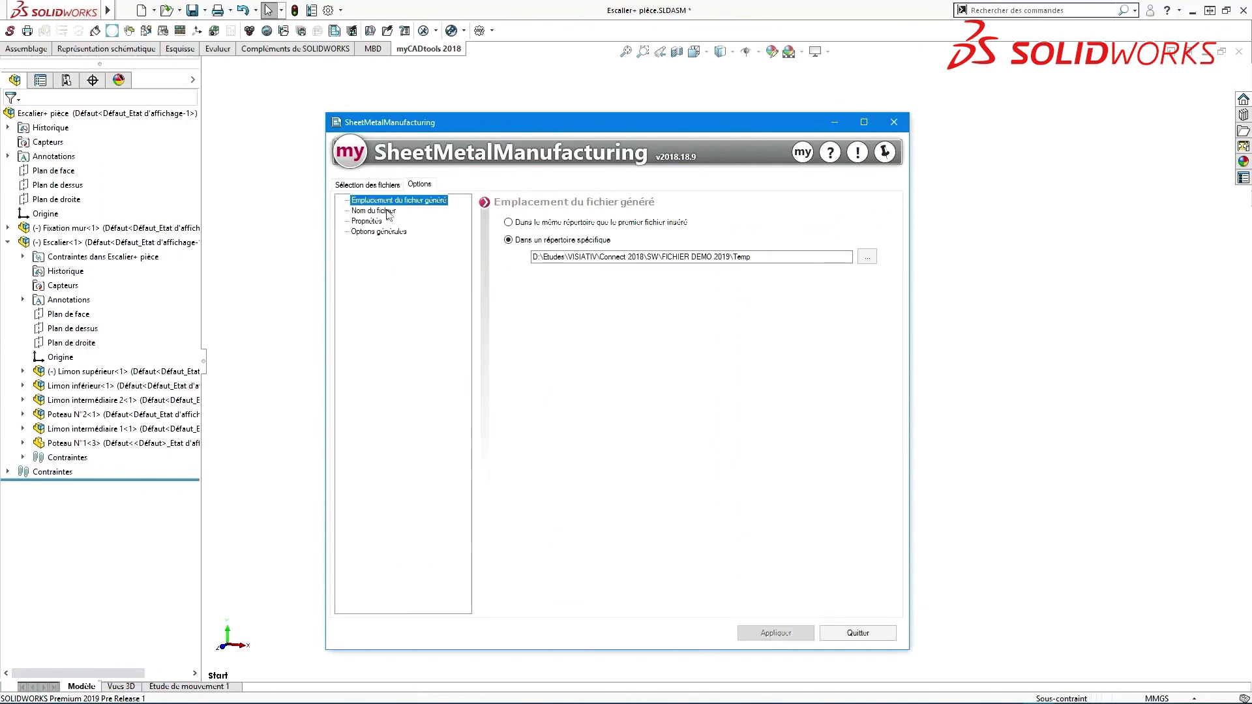
left_click(388, 212)
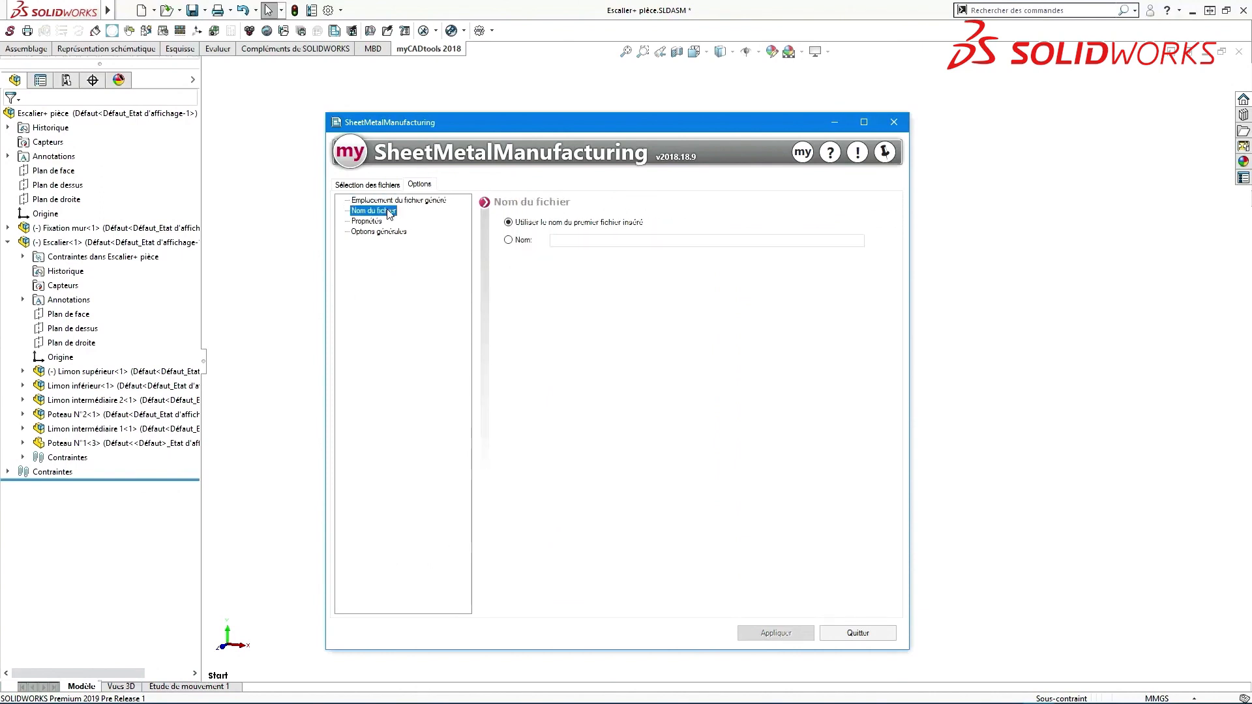
left_click(379, 222)
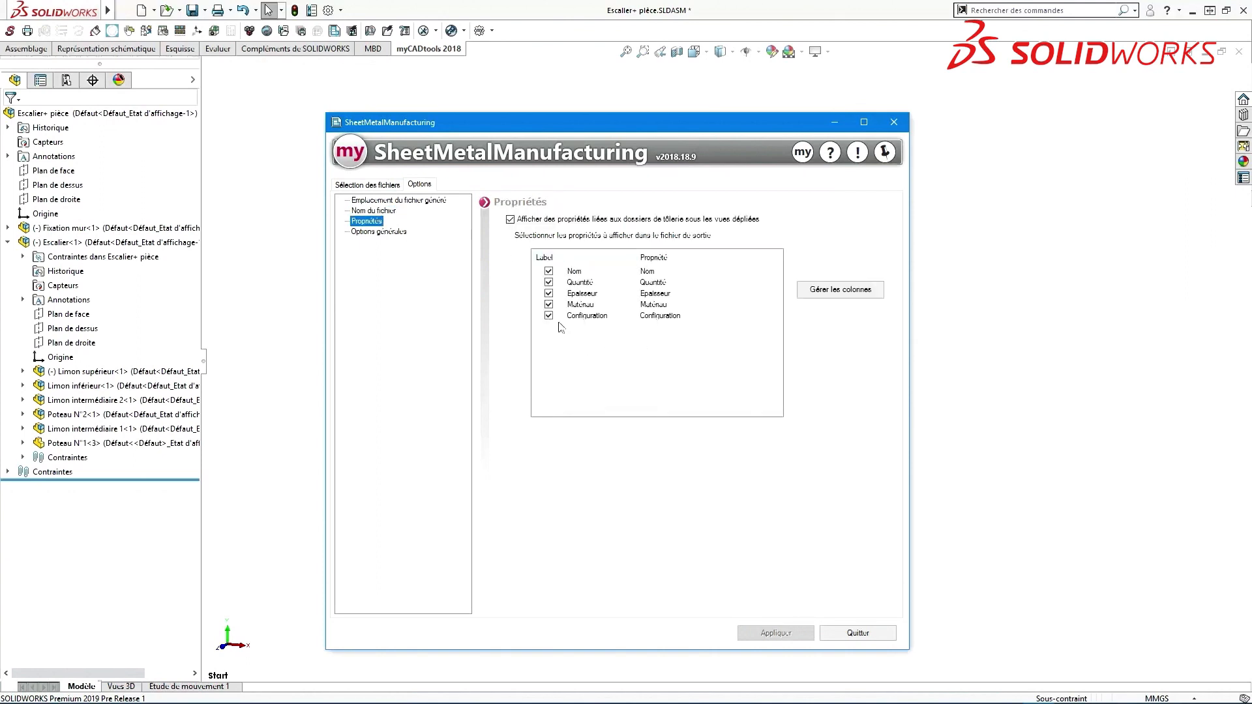
left_click(404, 235)
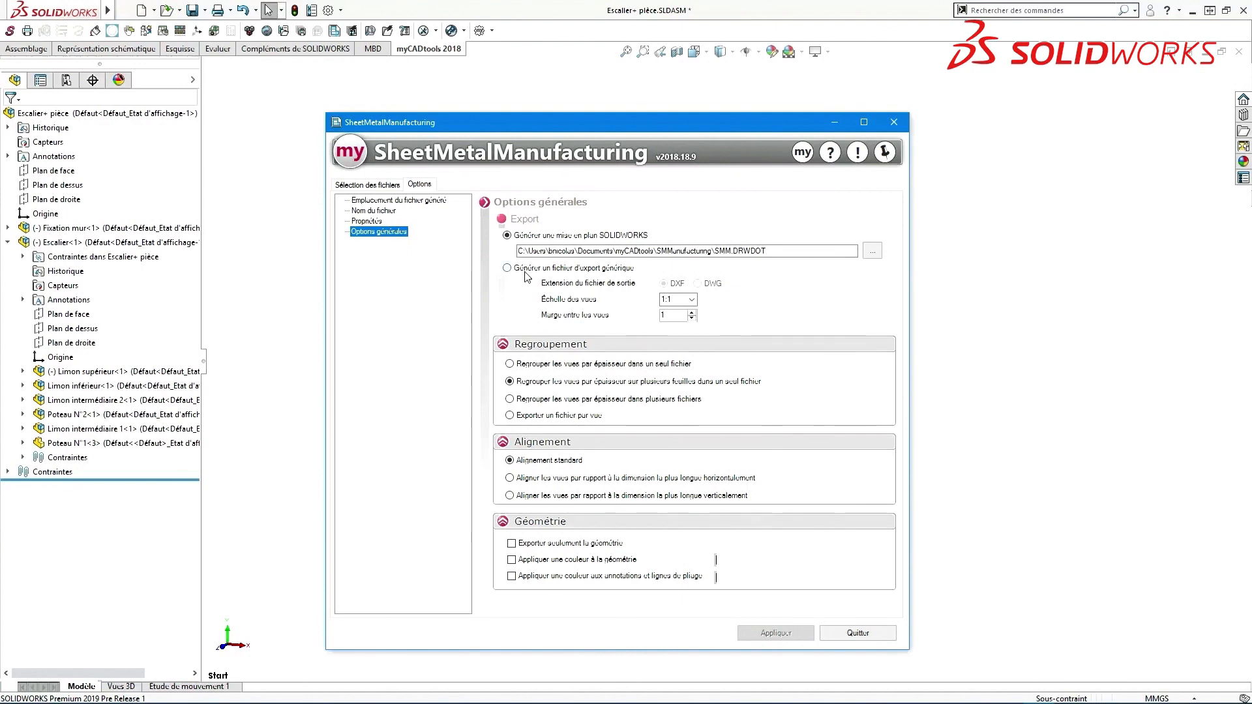
left_click(435, 203)
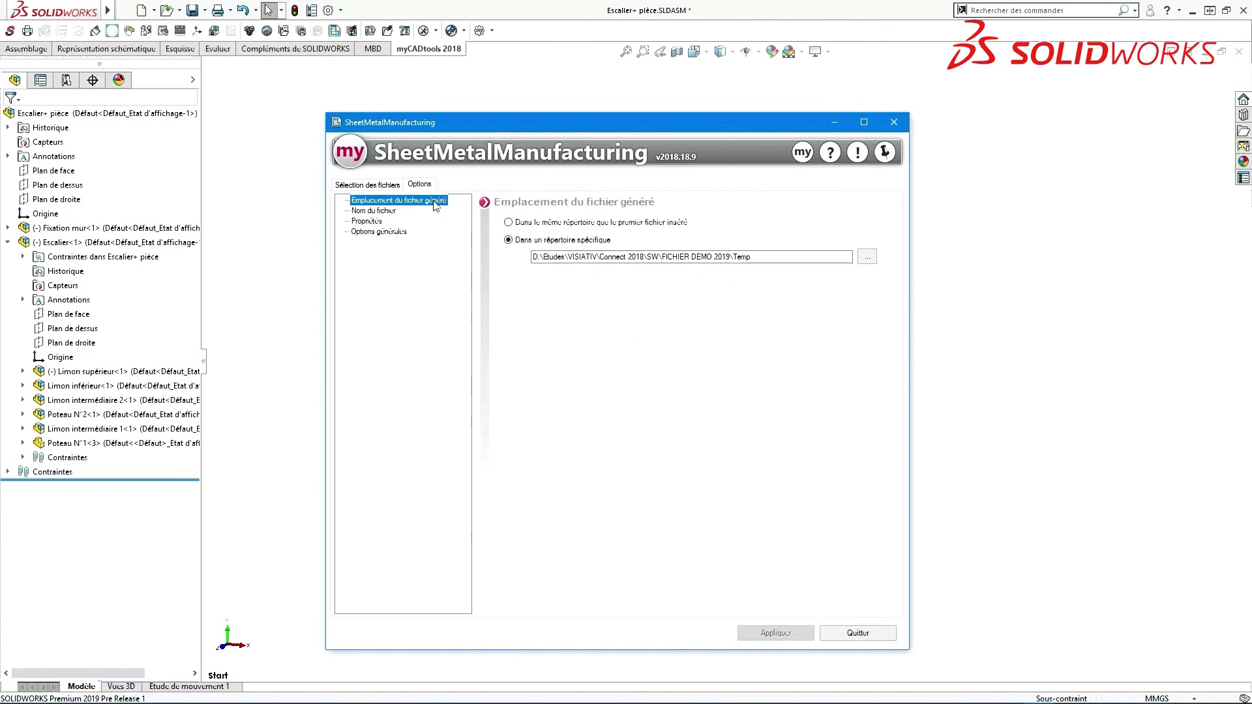
left_click(390, 233)
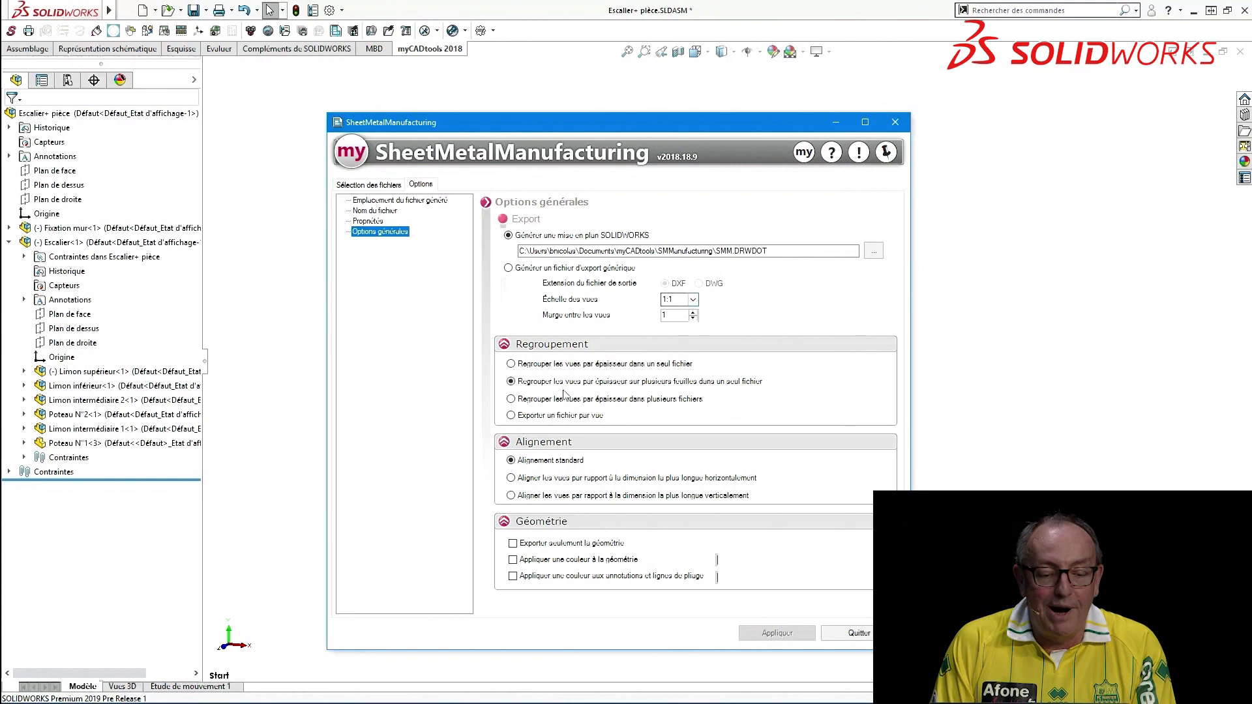
Generate the flat-pattern drawing from the listed bodies and view the processing report before quitting SheetMetalManufacturing.
left_click(381, 186)
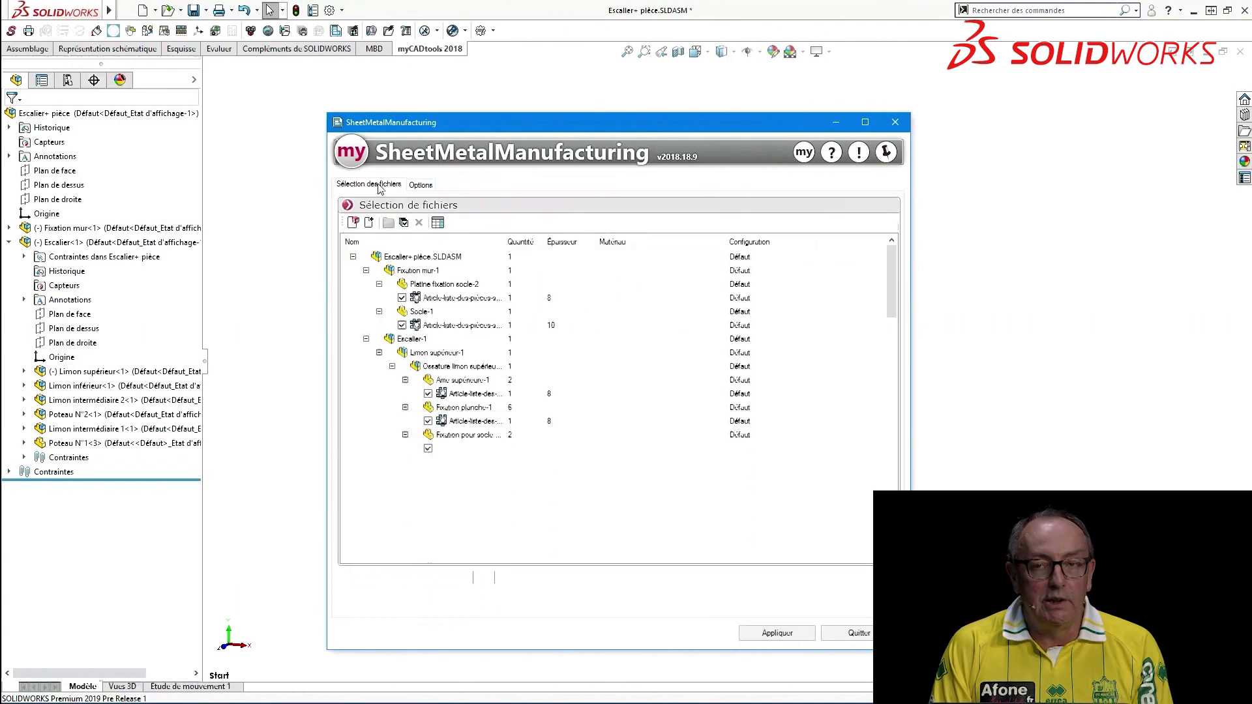
left_click(775, 634)
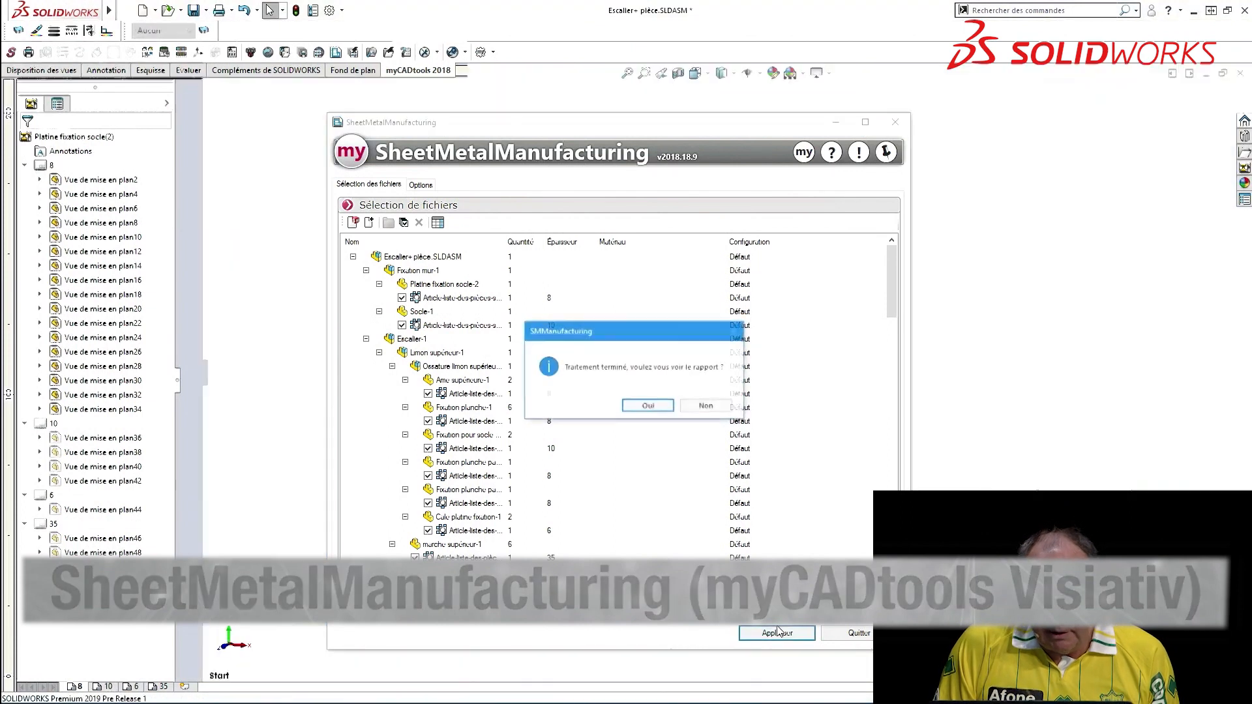
left_click(649, 406)
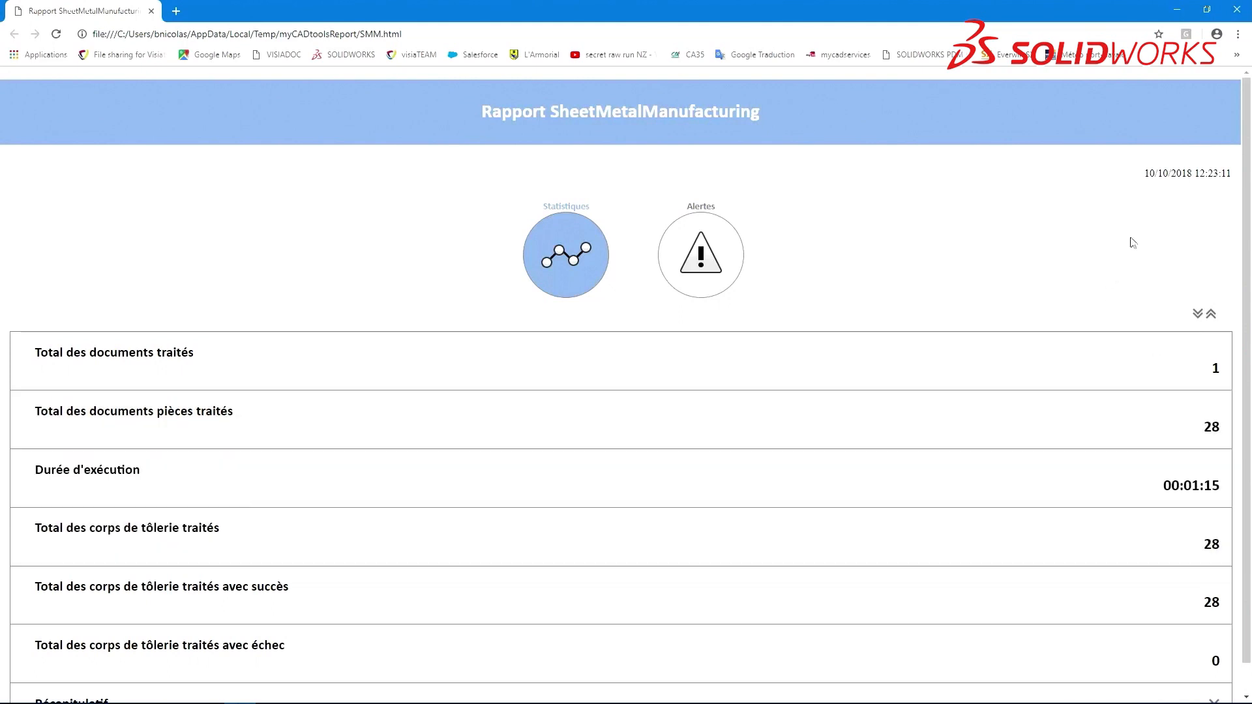
left_click(1237, 9)
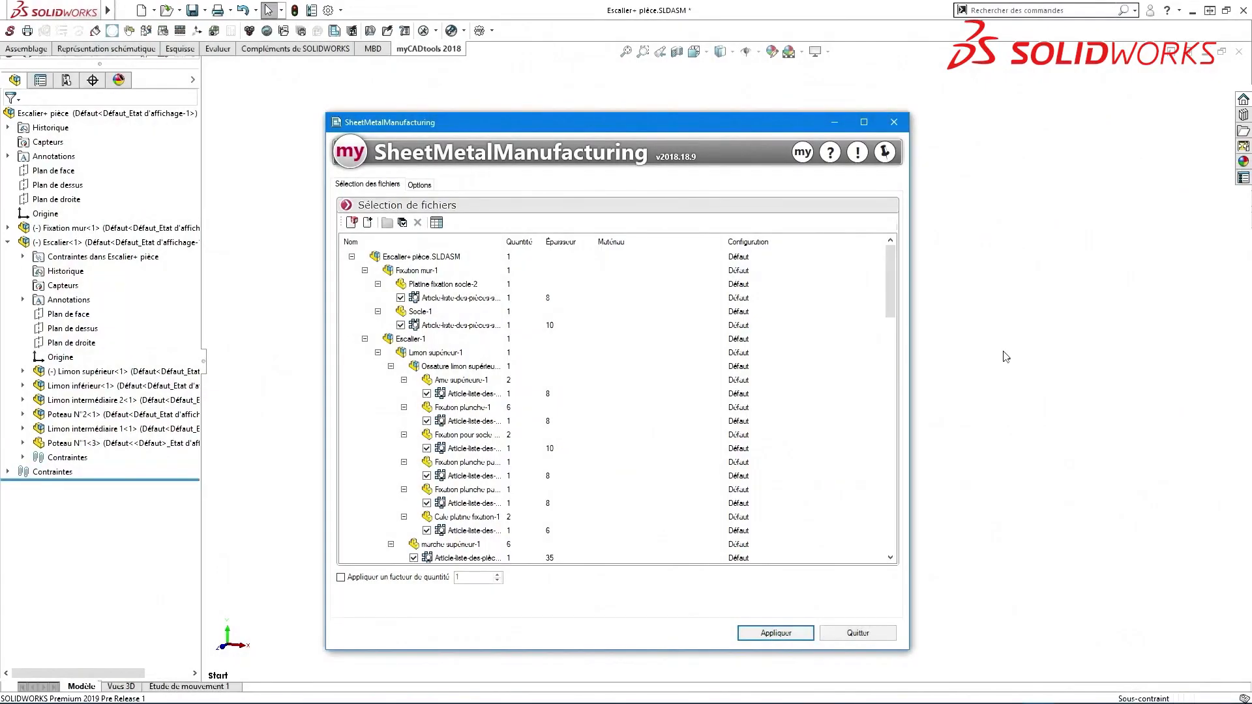
left_click(859, 633)
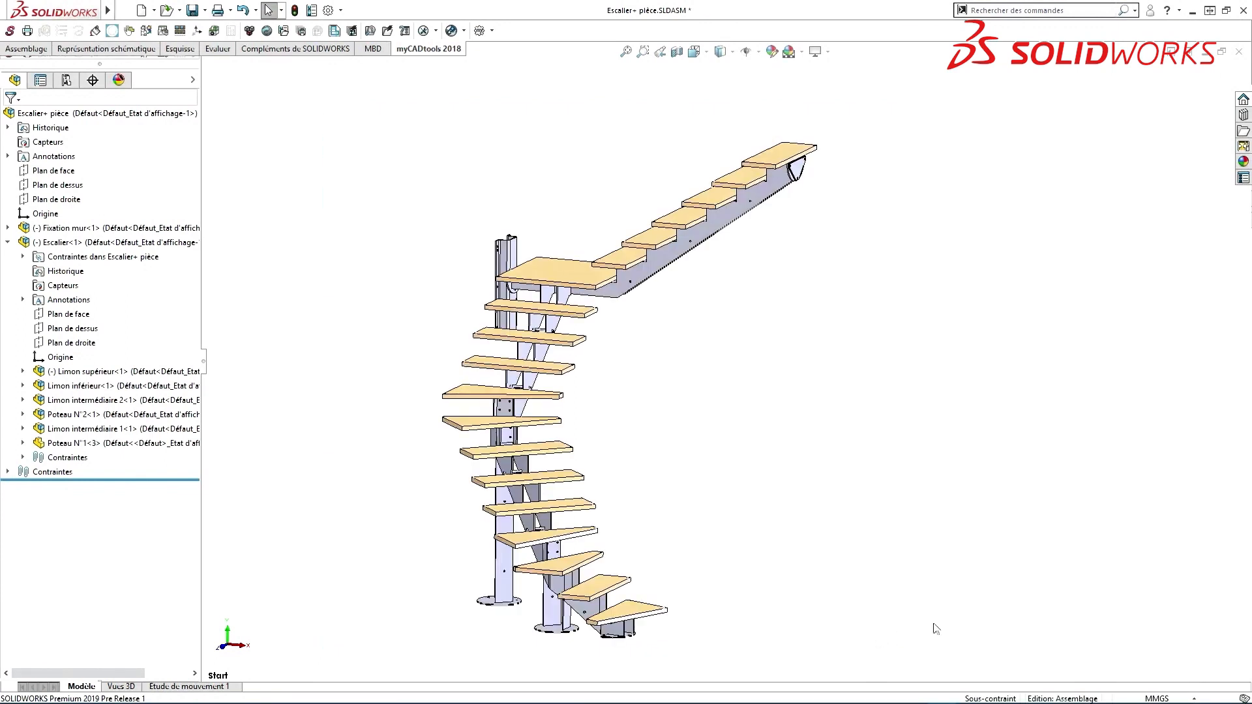
Open the drawing Platine fixation socle(1).SLDDRW from the Temp folder of FICHIER DEMO 2019.
left_click(167, 10)
left_click(562, 161)
double_click(423, 316)
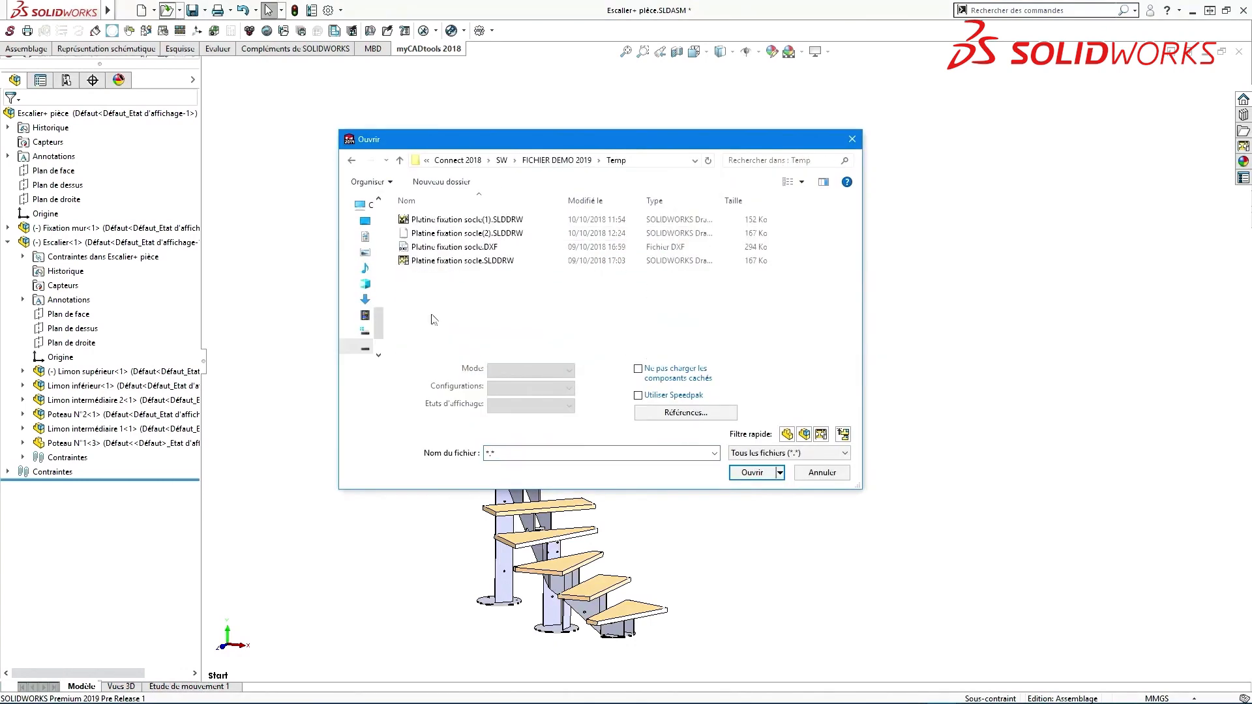
double_click(465, 222)
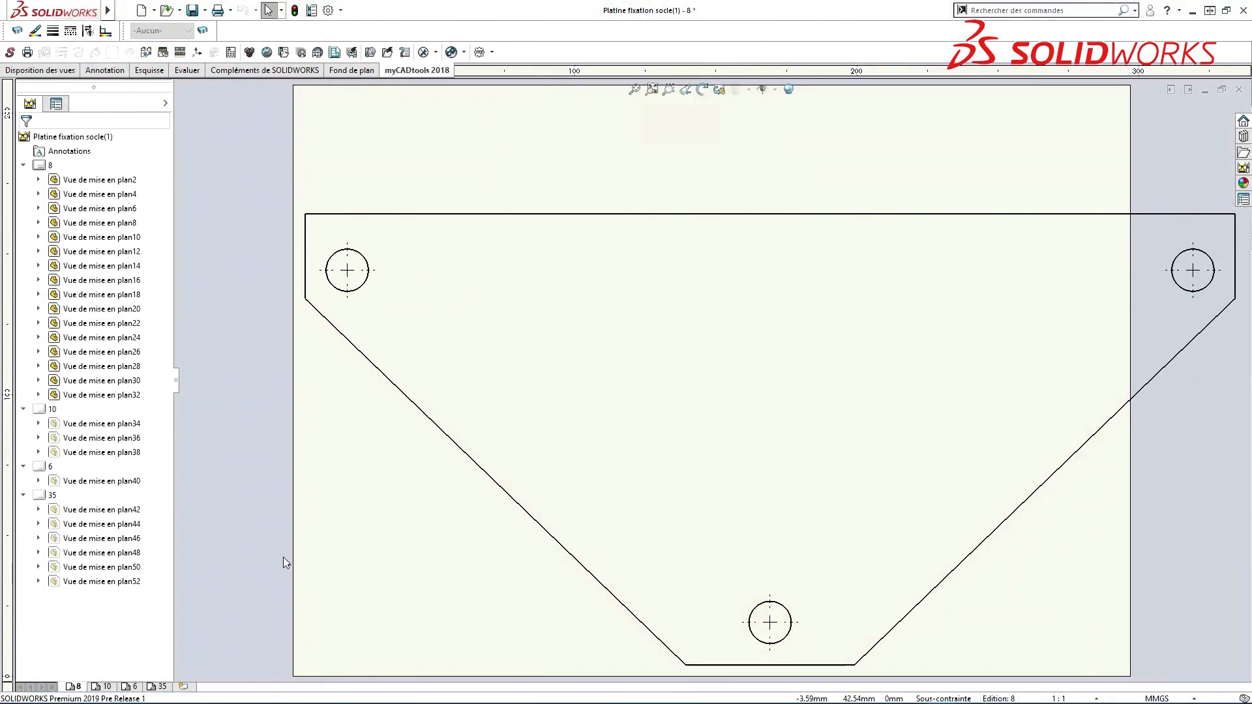
Examine the unfolded views and their property notes on the drawing sheets for thicknesses 8 and 10.
key("f")
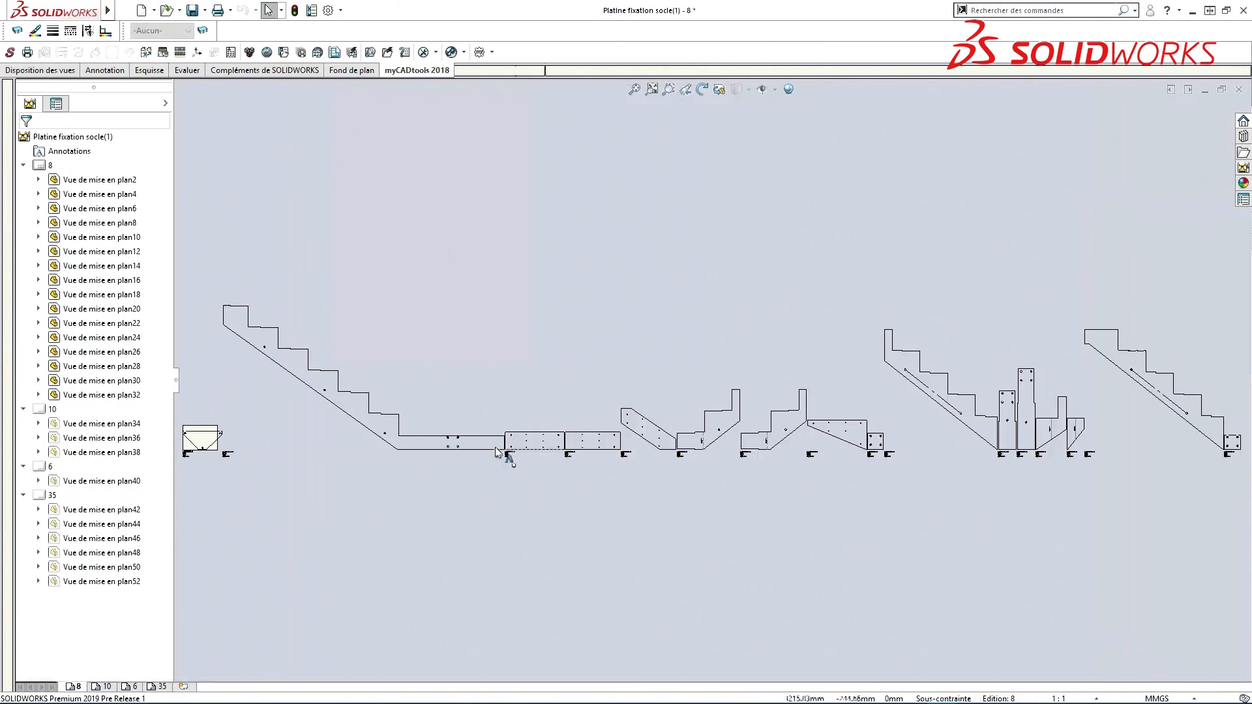
scroll(511, 457, "down", 3)
scroll(595, 441, "down", 5)
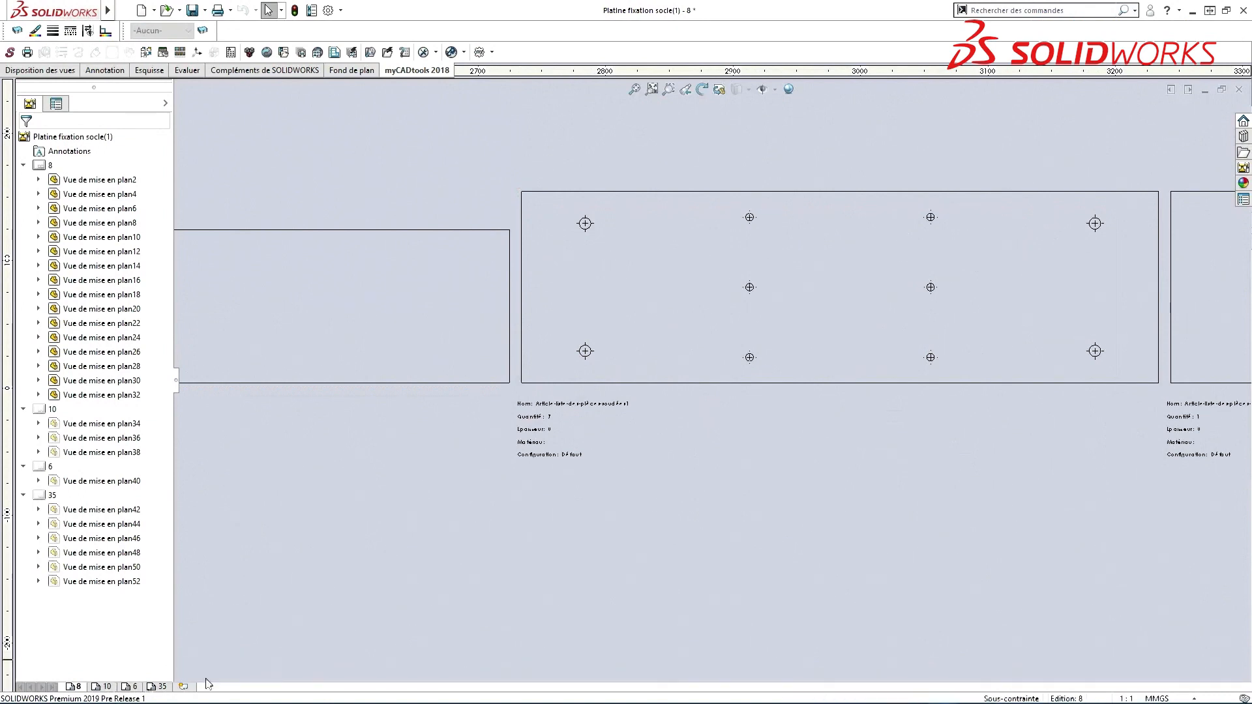
left_click(103, 687)
key("f")
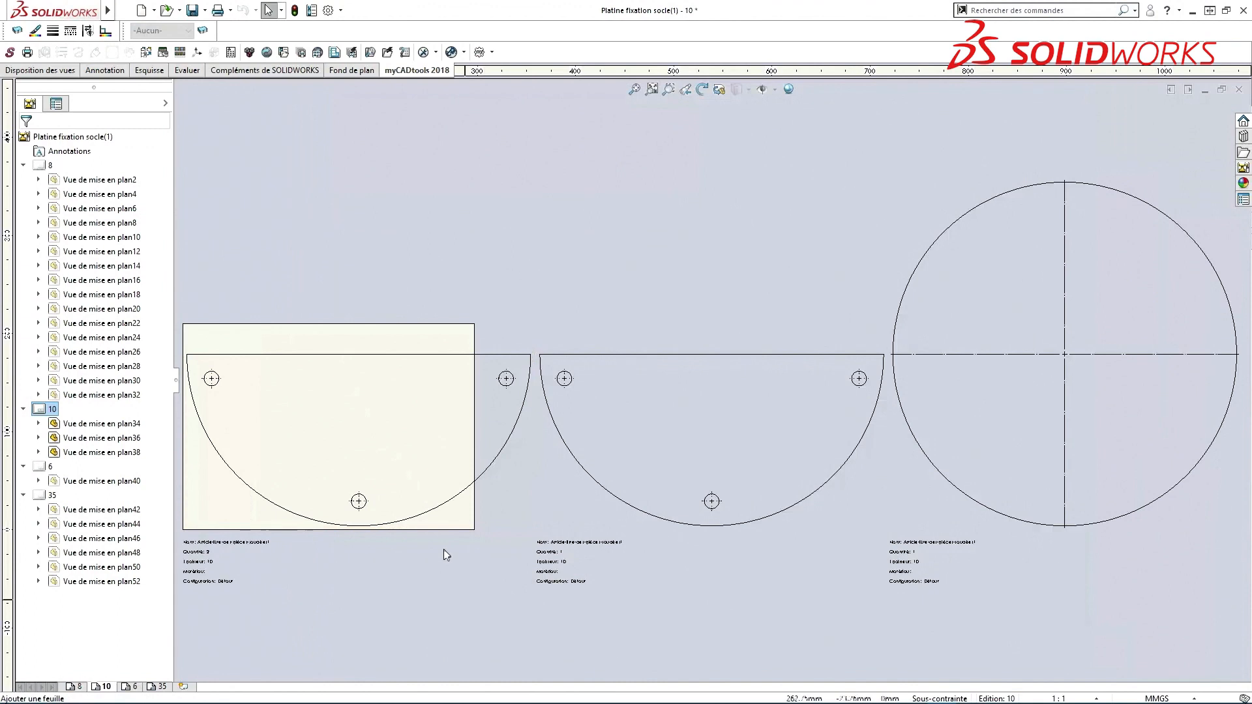
scroll(246, 549, "down", 3)
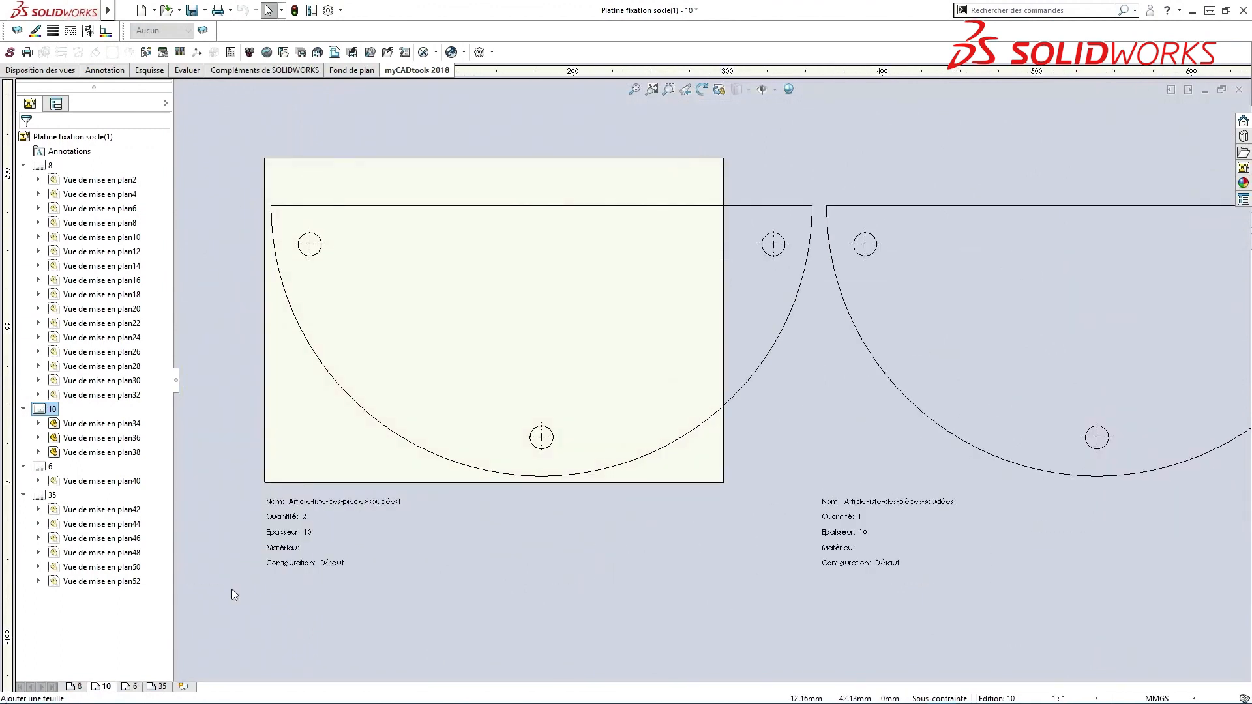
Examine the unfolded views and their property notes on the drawing sheets for thicknesses 6 and 35.
left_click(128, 688)
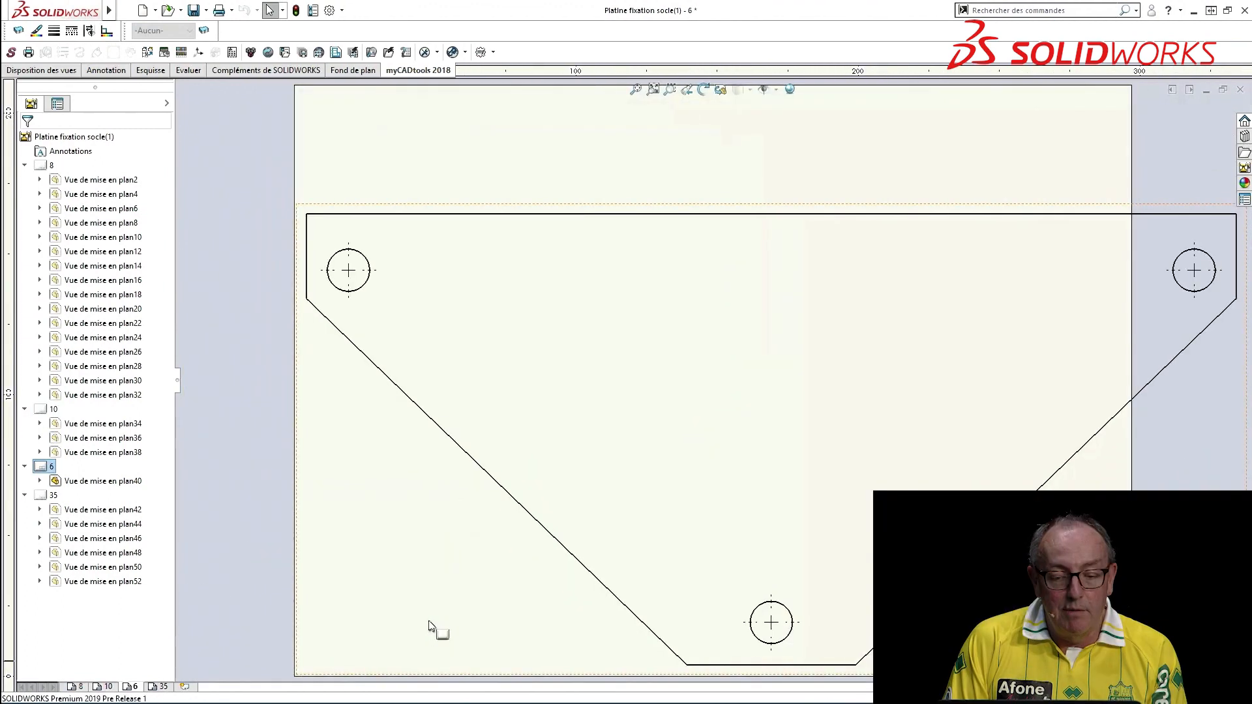
left_click(159, 687)
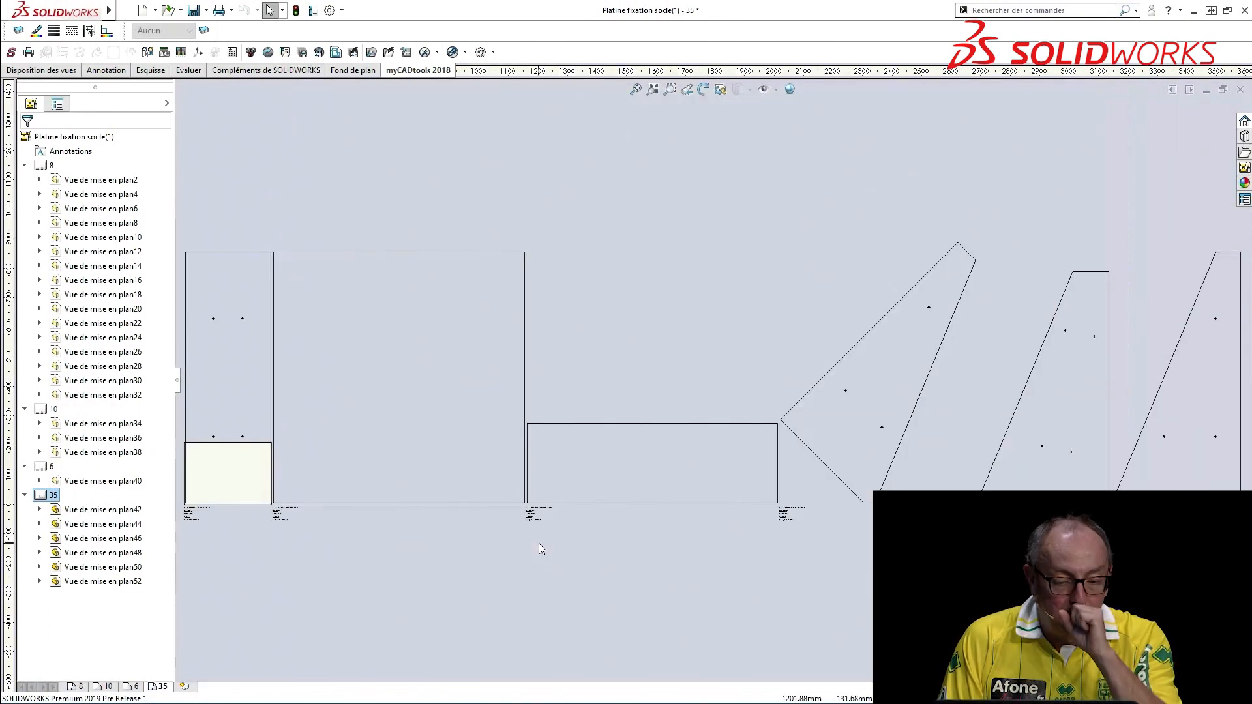
scroll(533, 519, "down", 5)
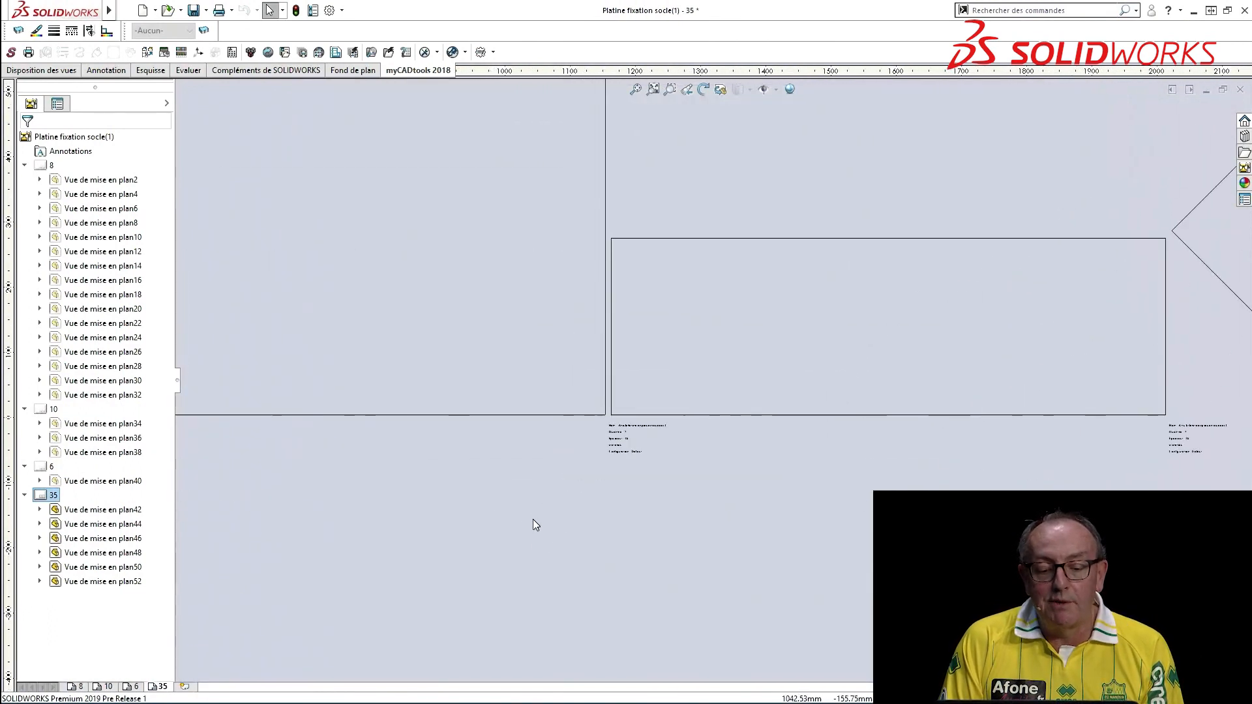
scroll(631, 433, "down", 1)
scroll(678, 414, "down", 3)
scroll(678, 415, "up", 4)
scroll(678, 415, "up", 5)
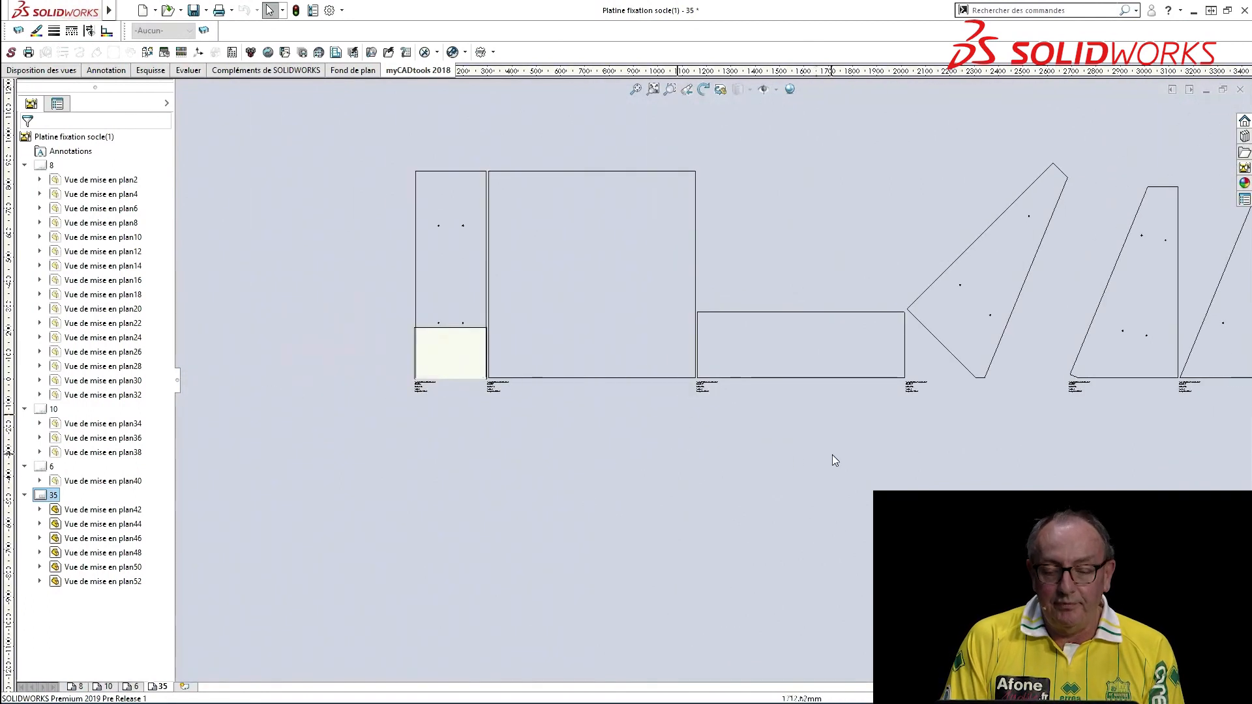
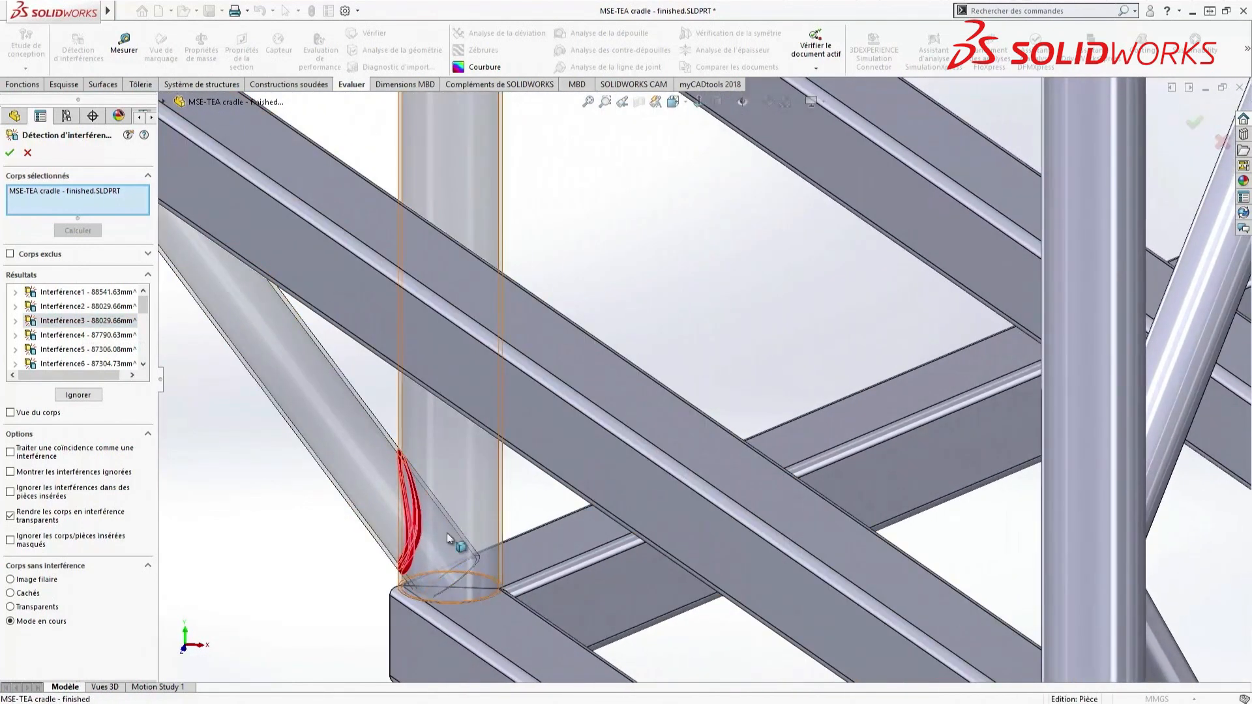
Close the interference detection and edit Corner2 in Simple Corner Group1 so that its corner treatment is no longer ignored.
left_click(28, 154)
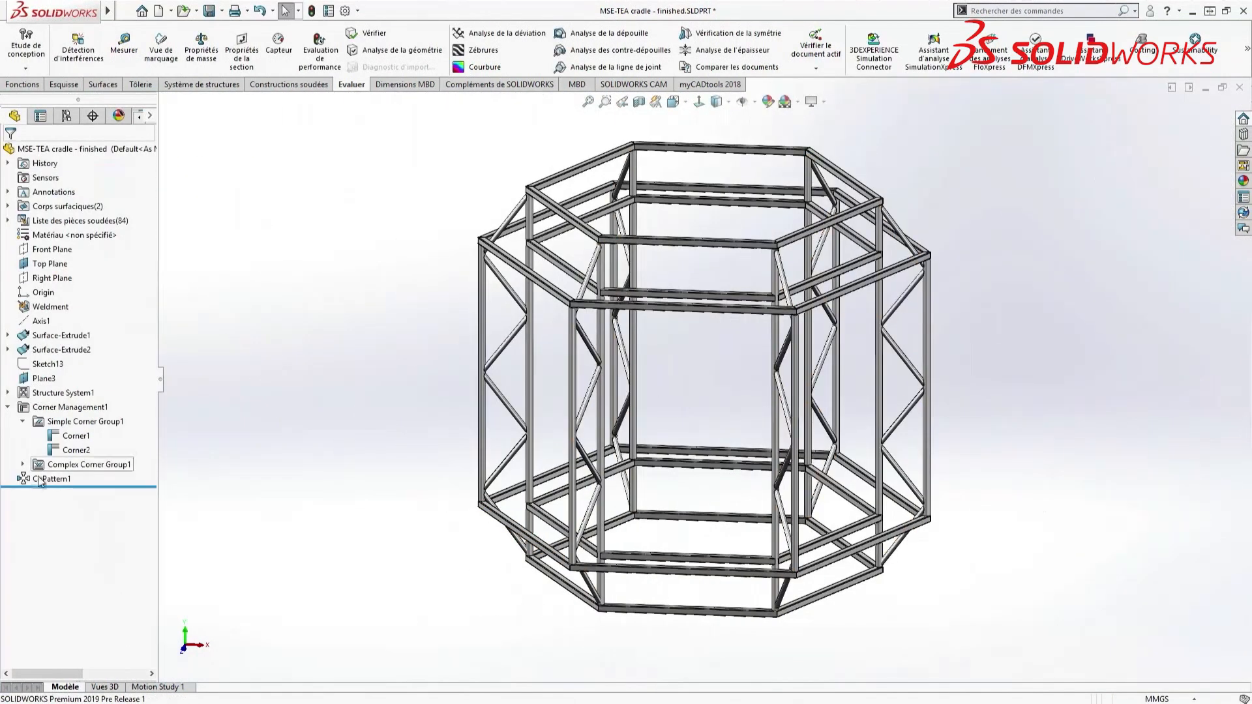
left_click(84, 451)
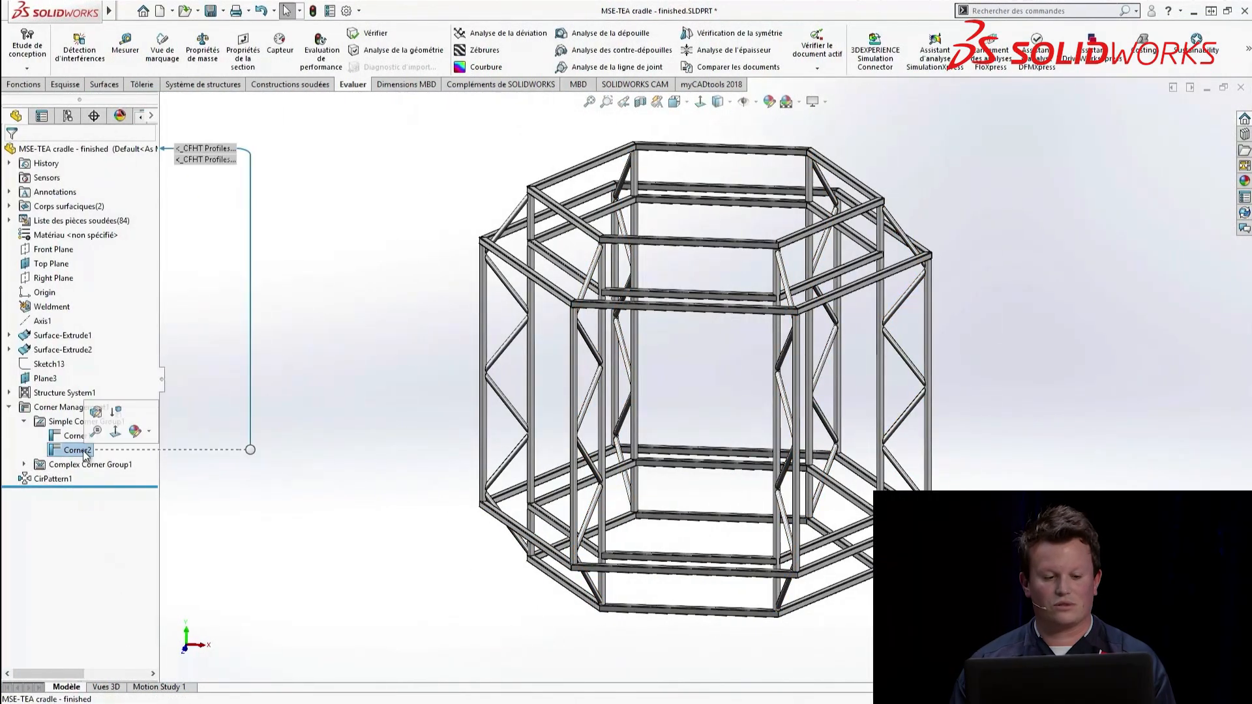
left_click(96, 411)
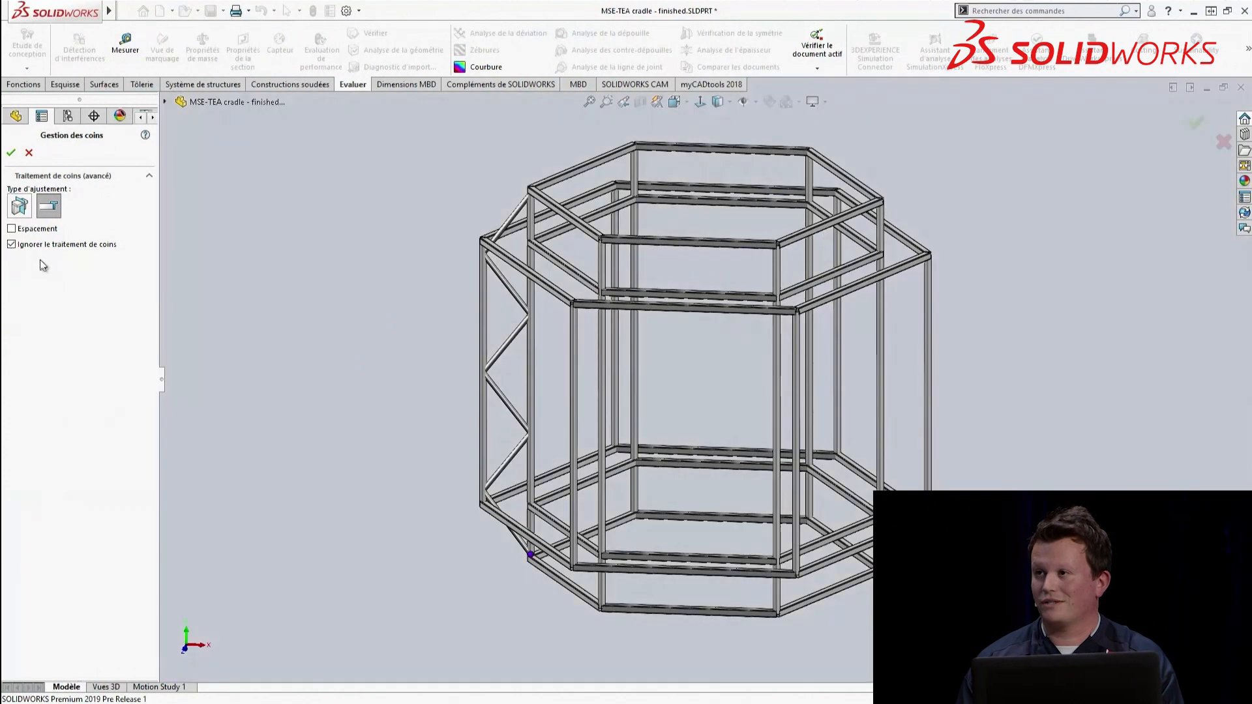
left_click(36, 246)
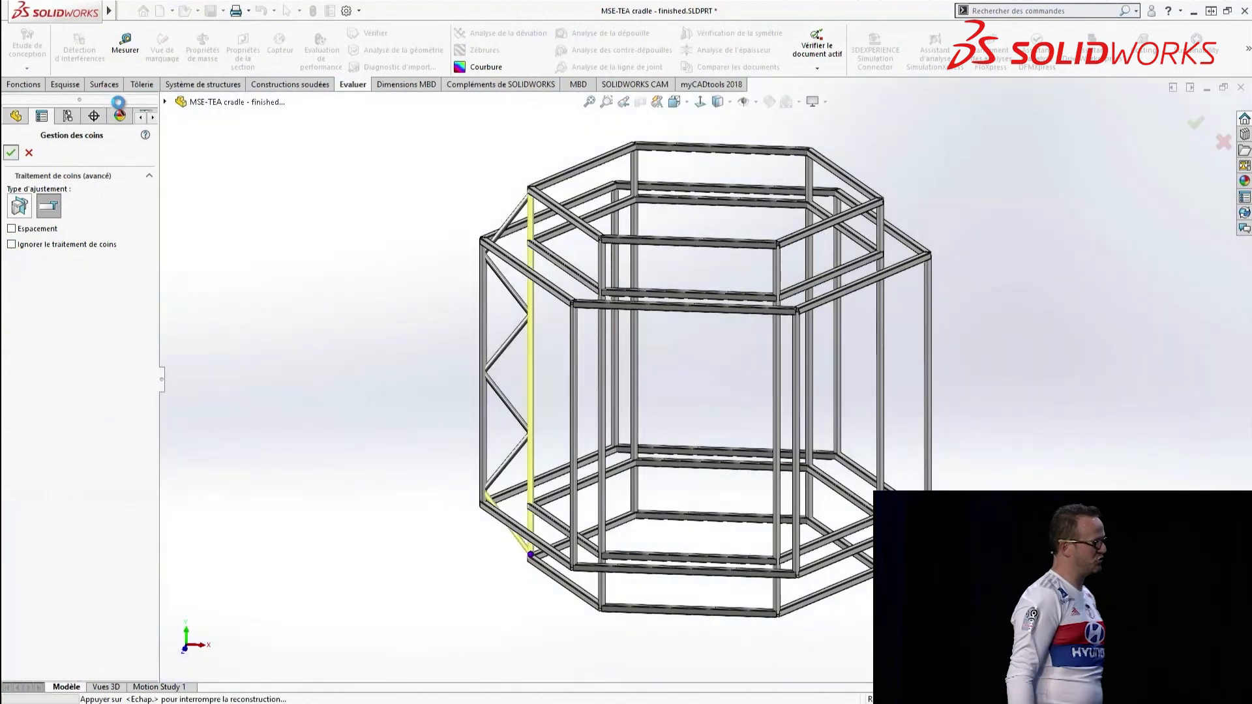
Run interference detection on the whole MSE-TEA cradle part and close the check.
left_click(91, 54)
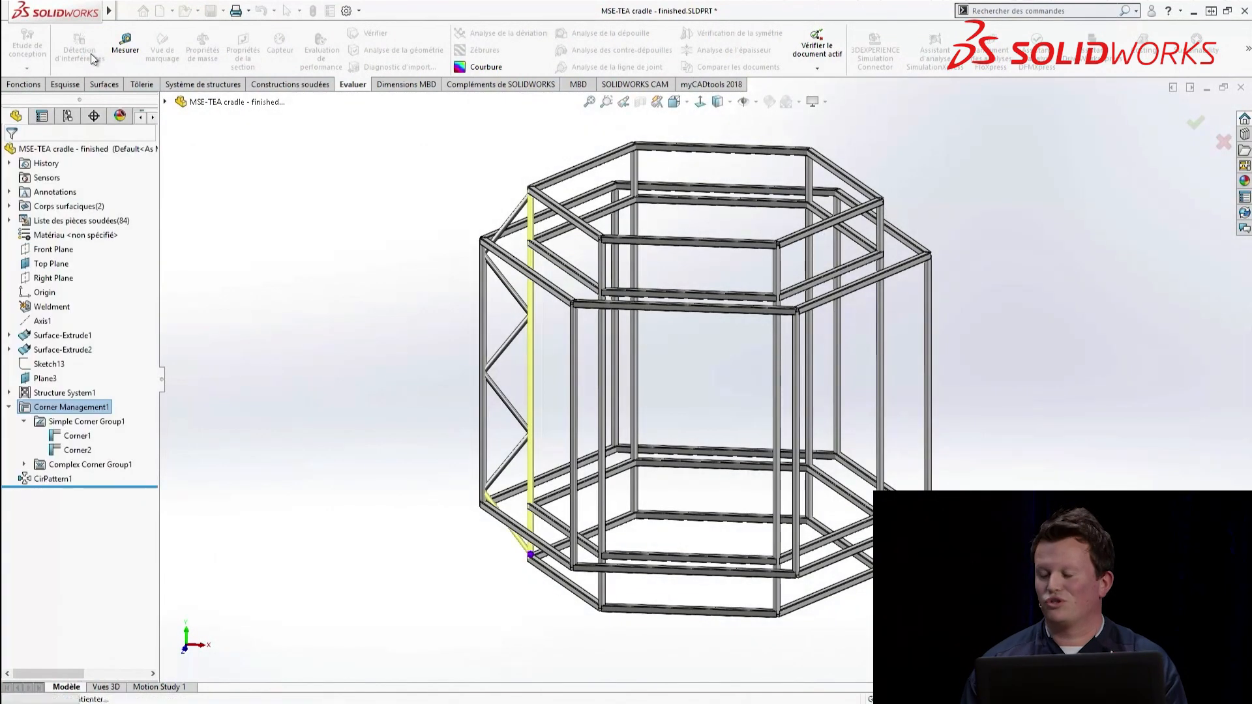
left_click(79, 231)
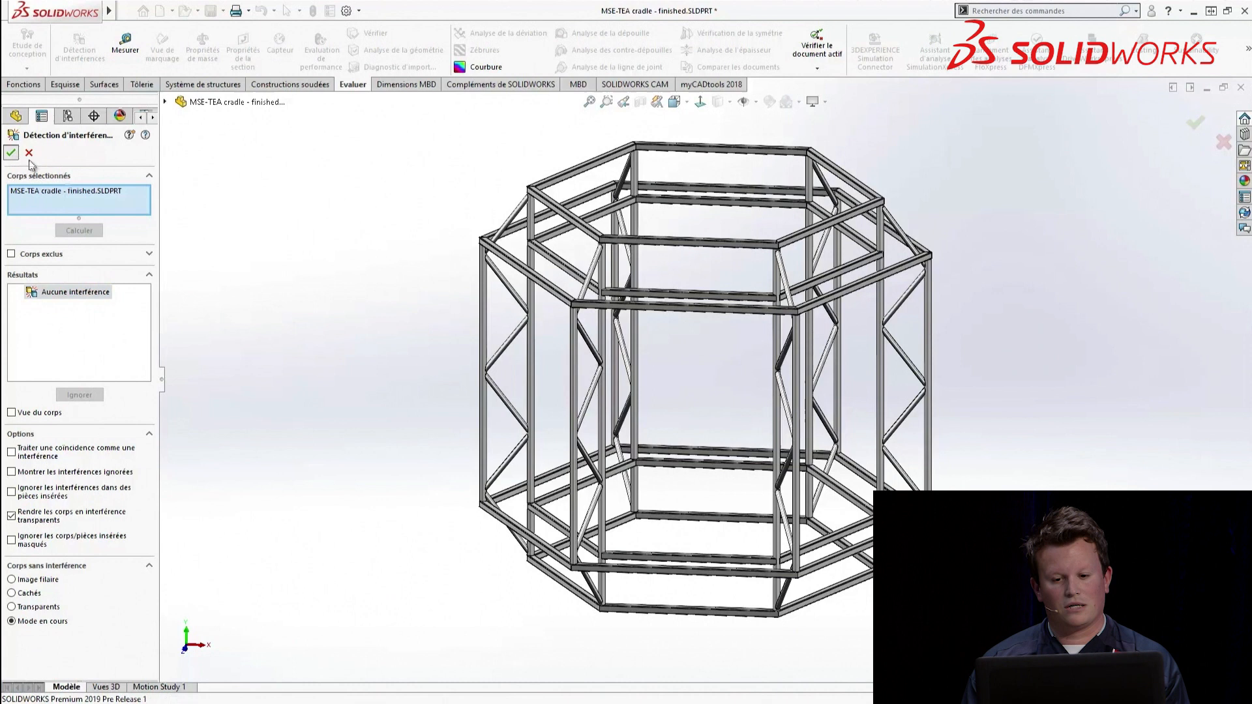
left_click(11, 154)
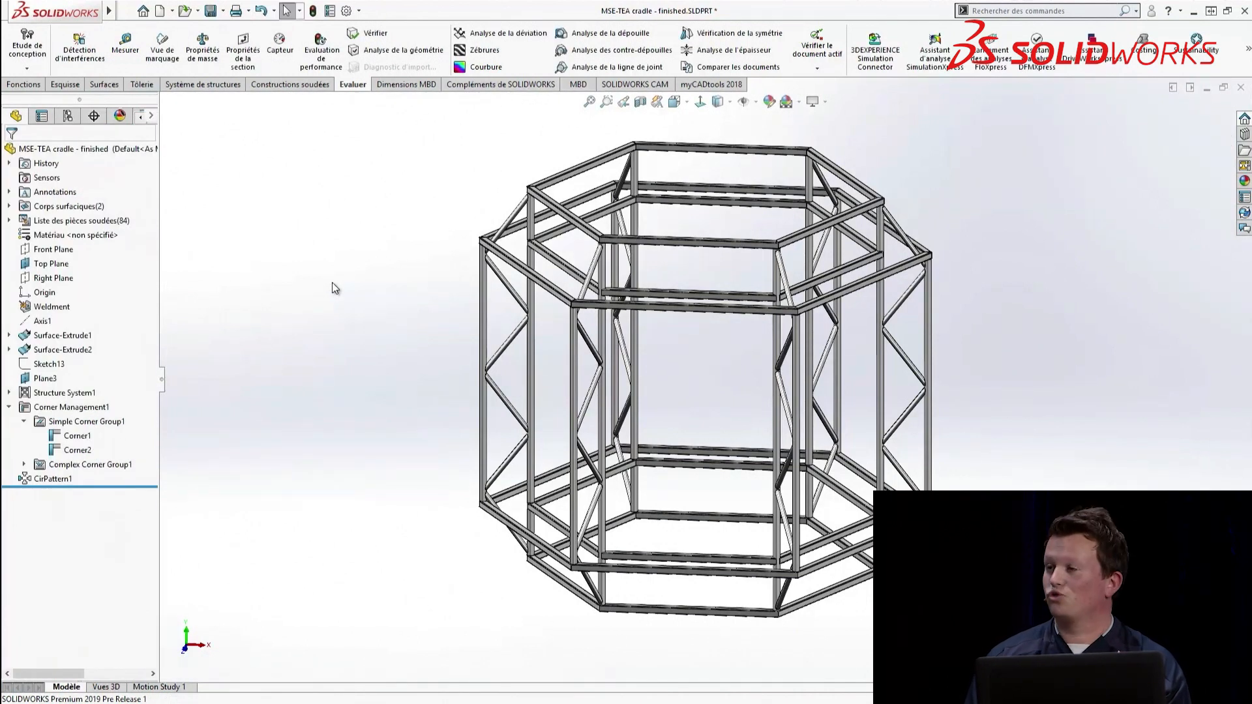
Switch to the cradle drawing, launch CuttingOptimization and title the new cutting project Projet Connect.
key("ctrl+Tab")
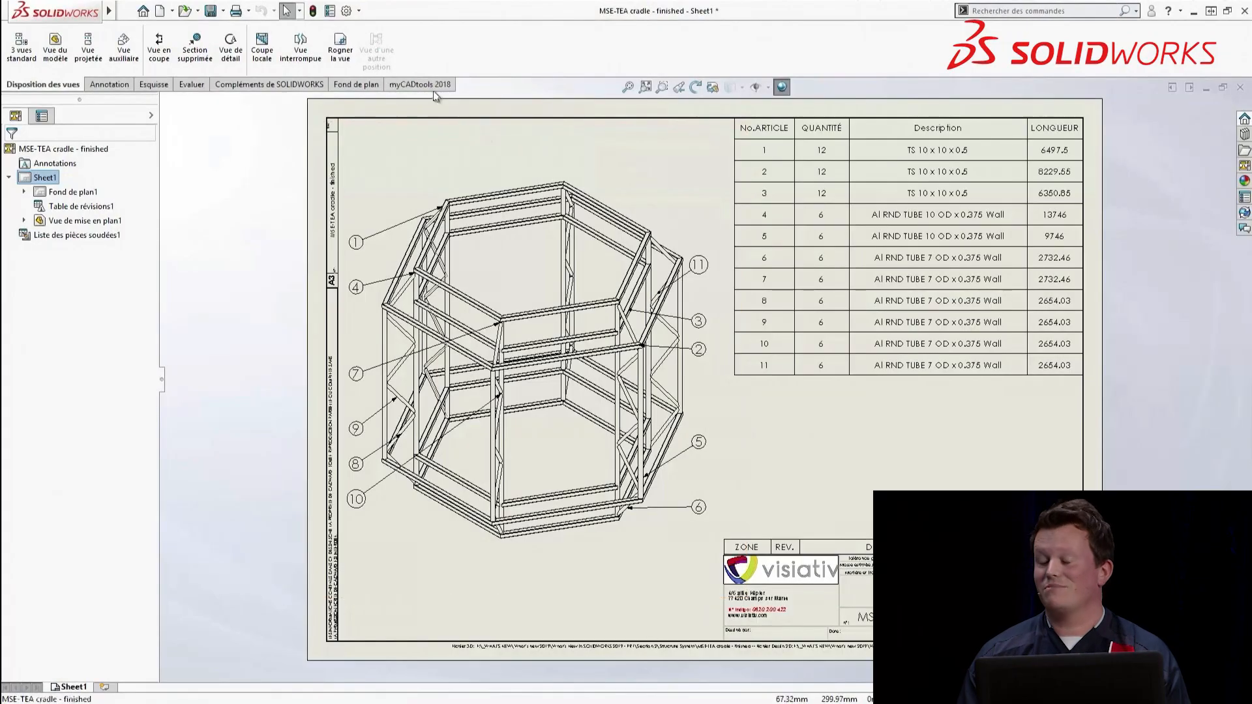
left_click(429, 87)
left_click(755, 134)
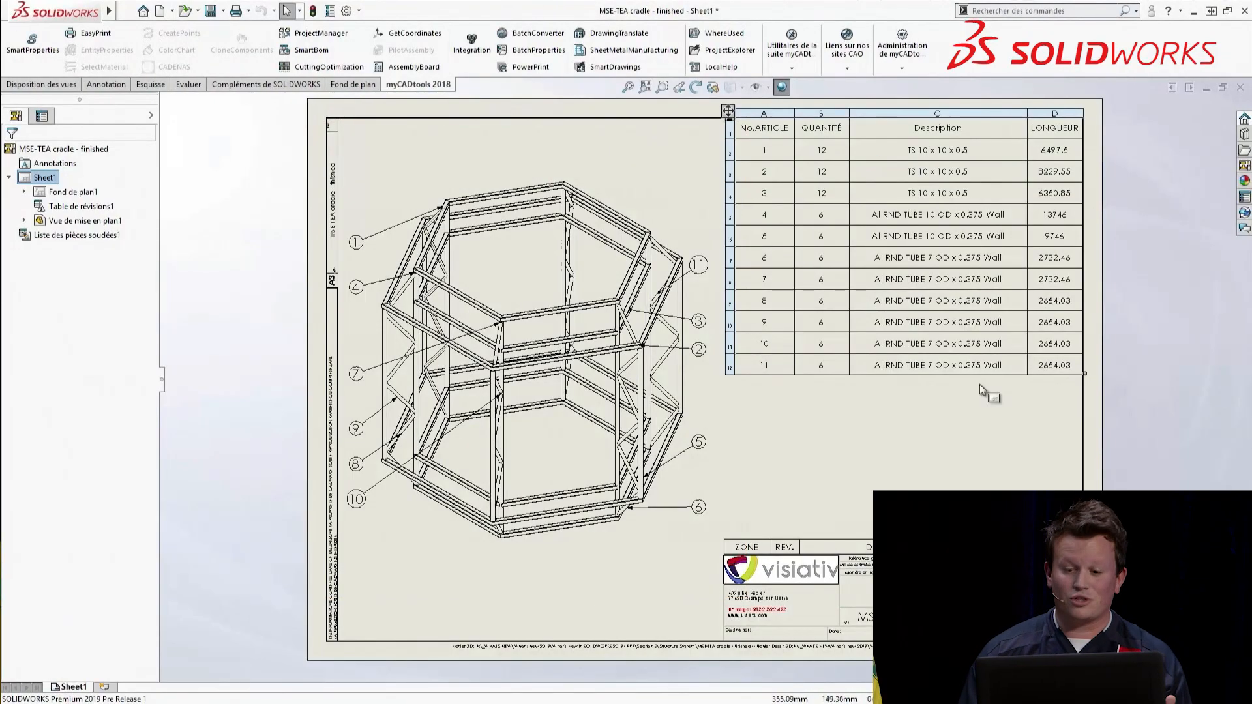
left_click(288, 69)
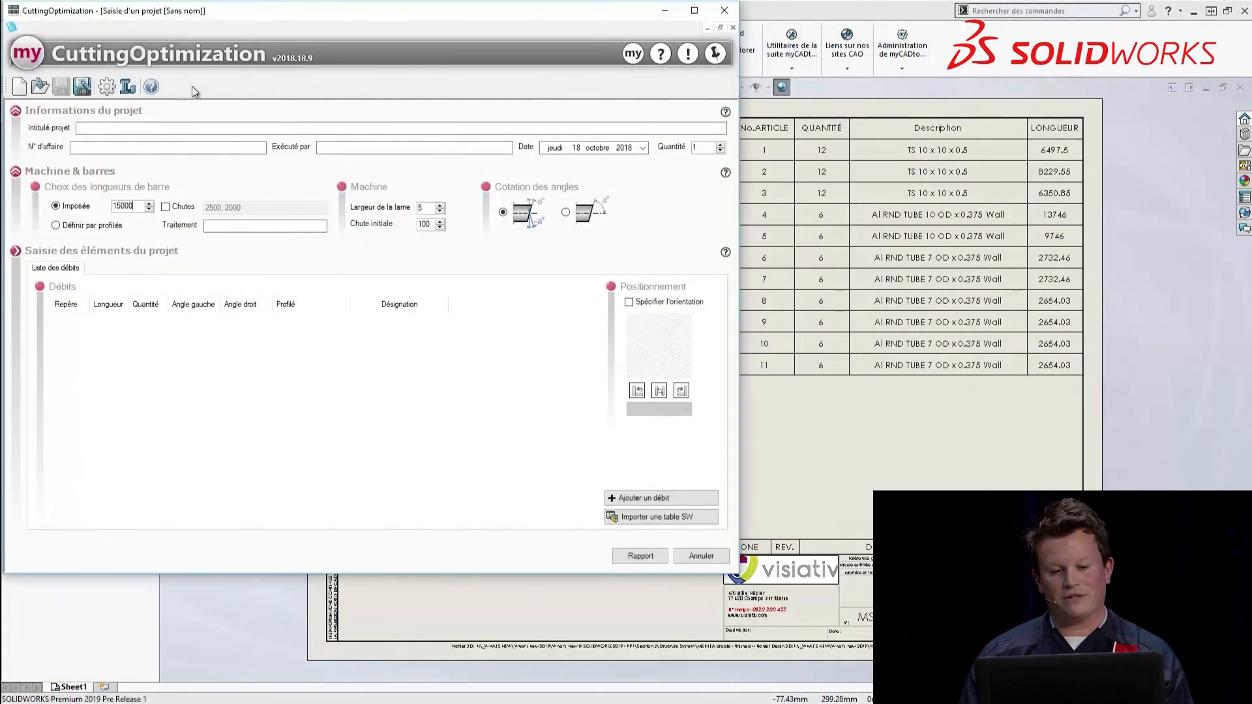
left_click(118, 128)
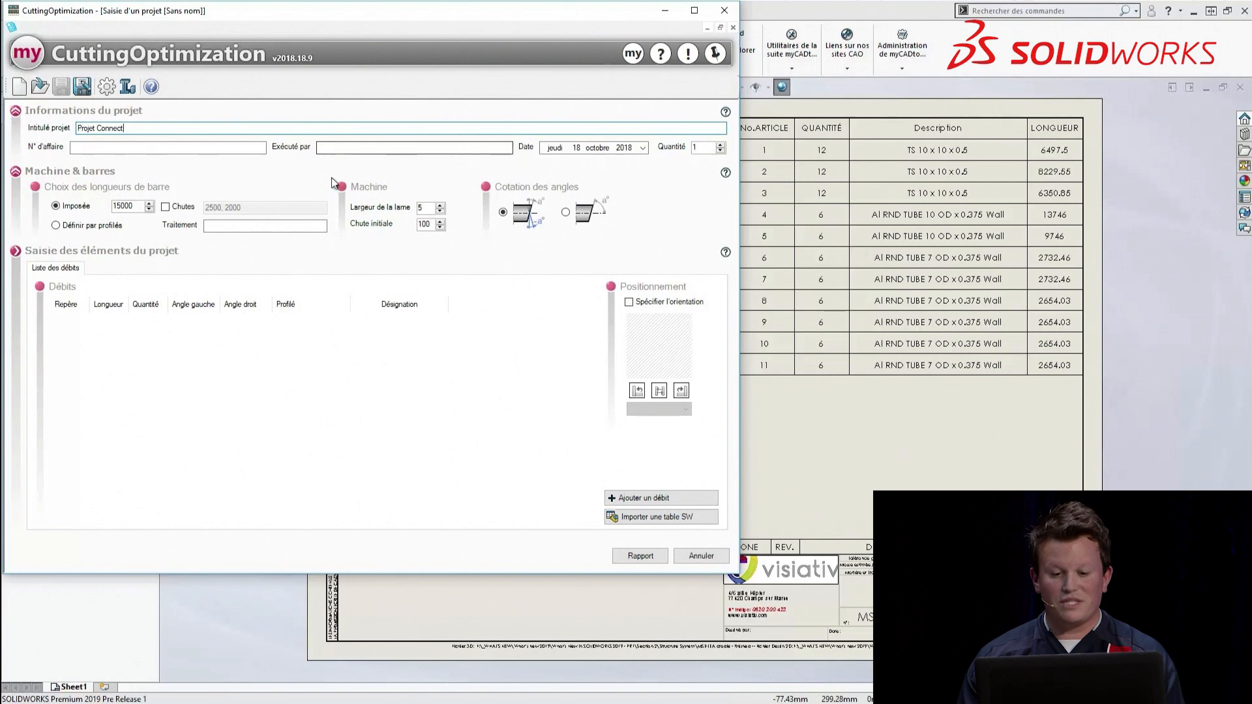
Import the drawing's weldment cut list table into the cutting project with the square tube and both round tube profiles.
left_click(652, 518)
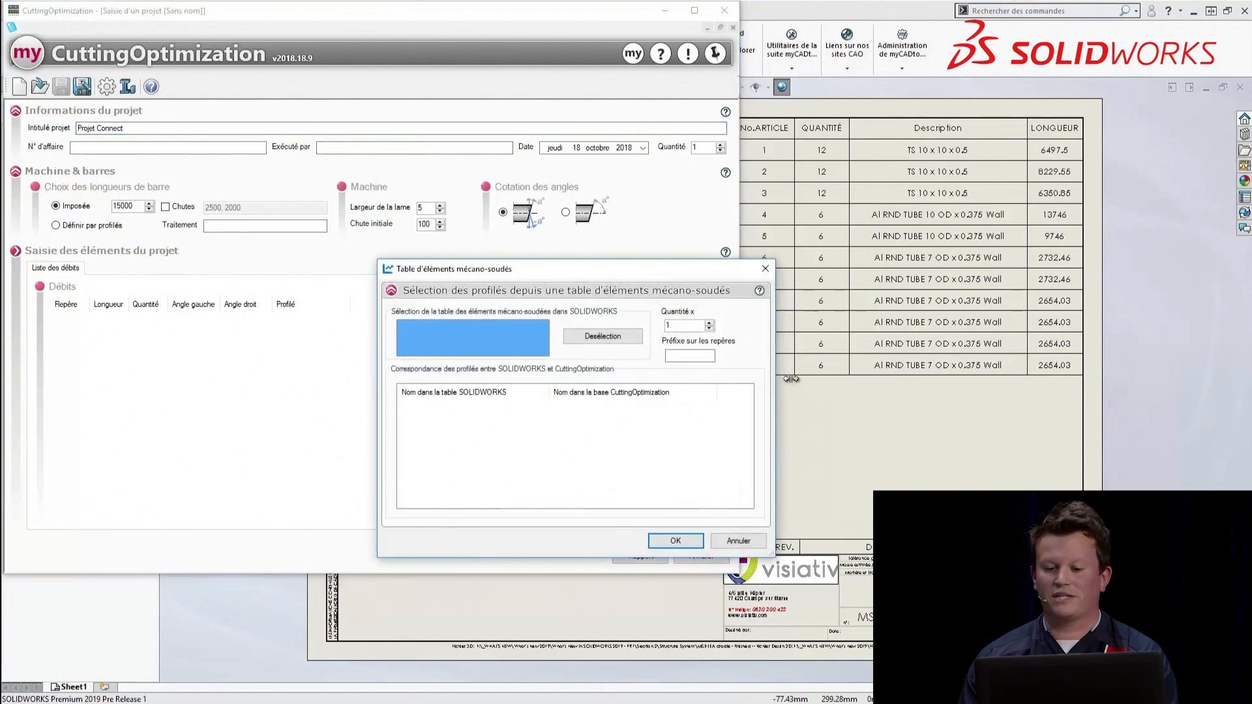
left_click(766, 113)
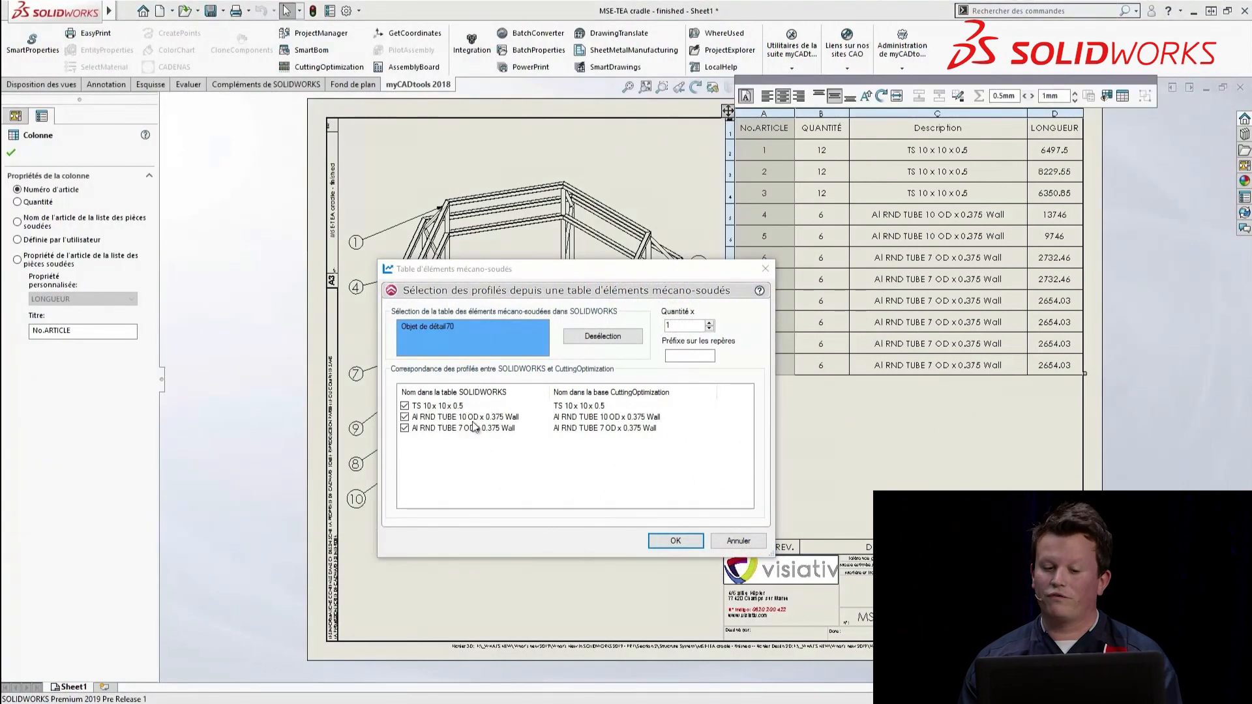
left_click(672, 541)
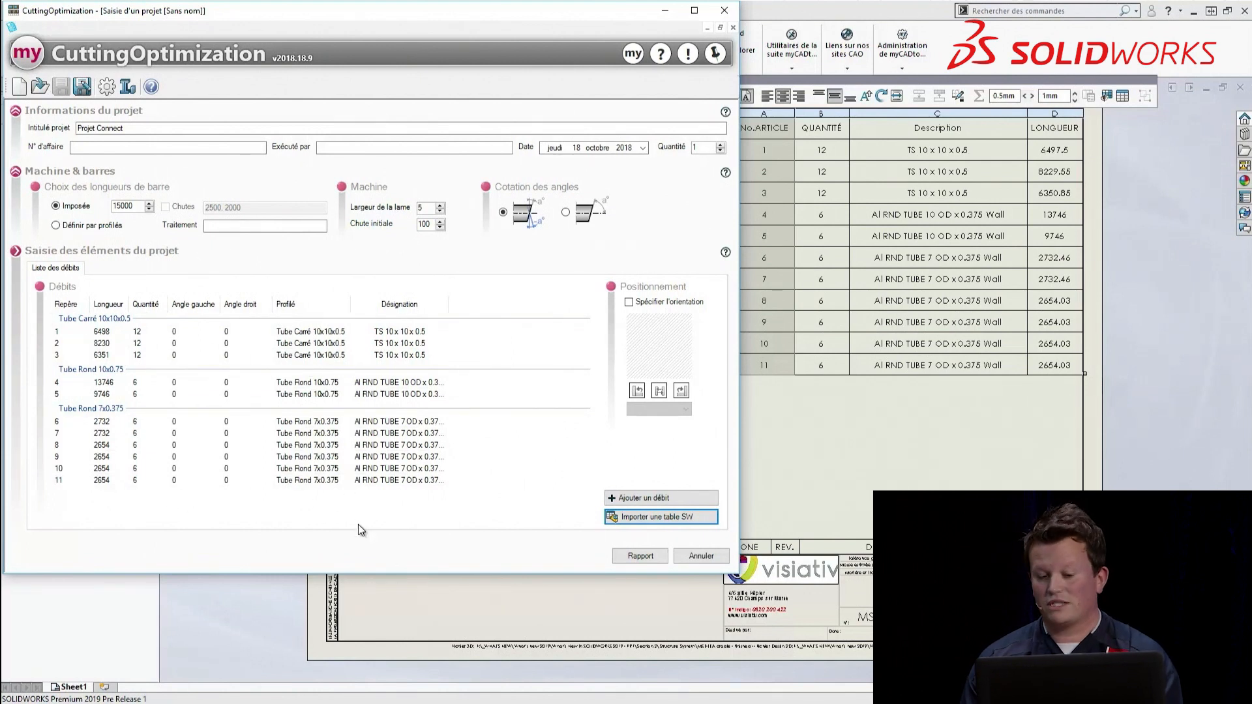
Generate the cutting report and review the cut lists and offcuts for each tube profile.
left_click(632, 554)
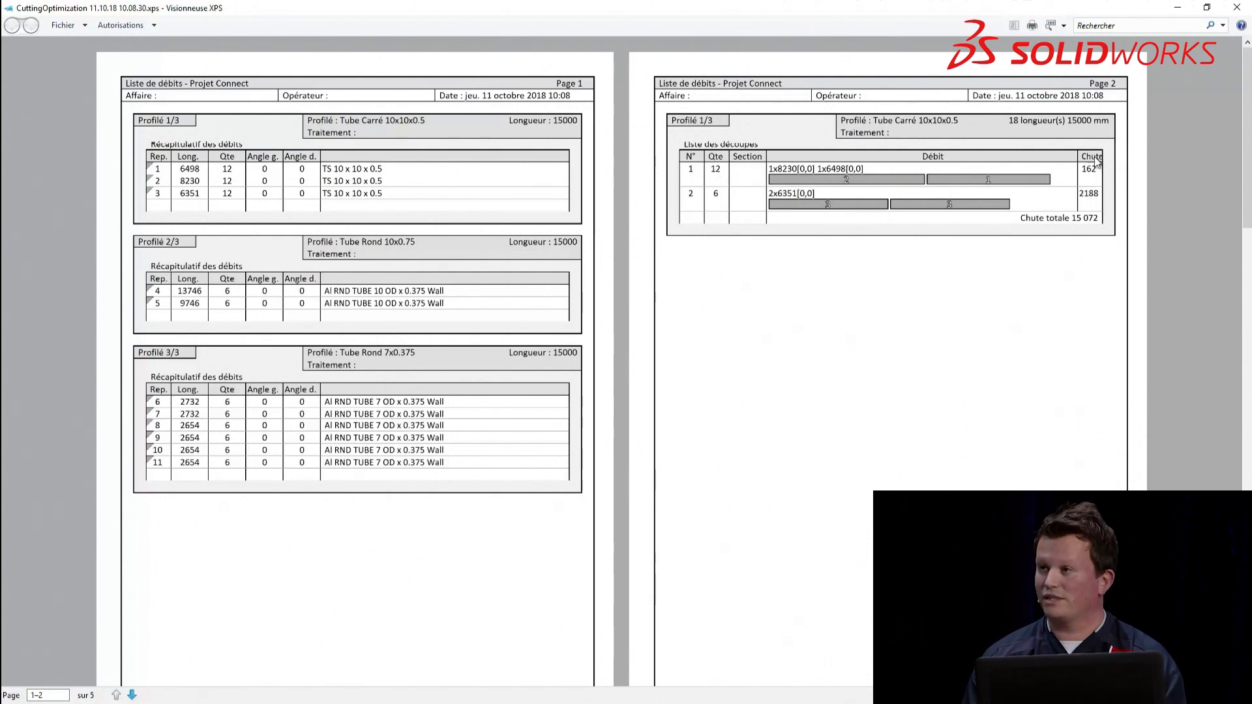
scroll(1004, 344, "down", 8)
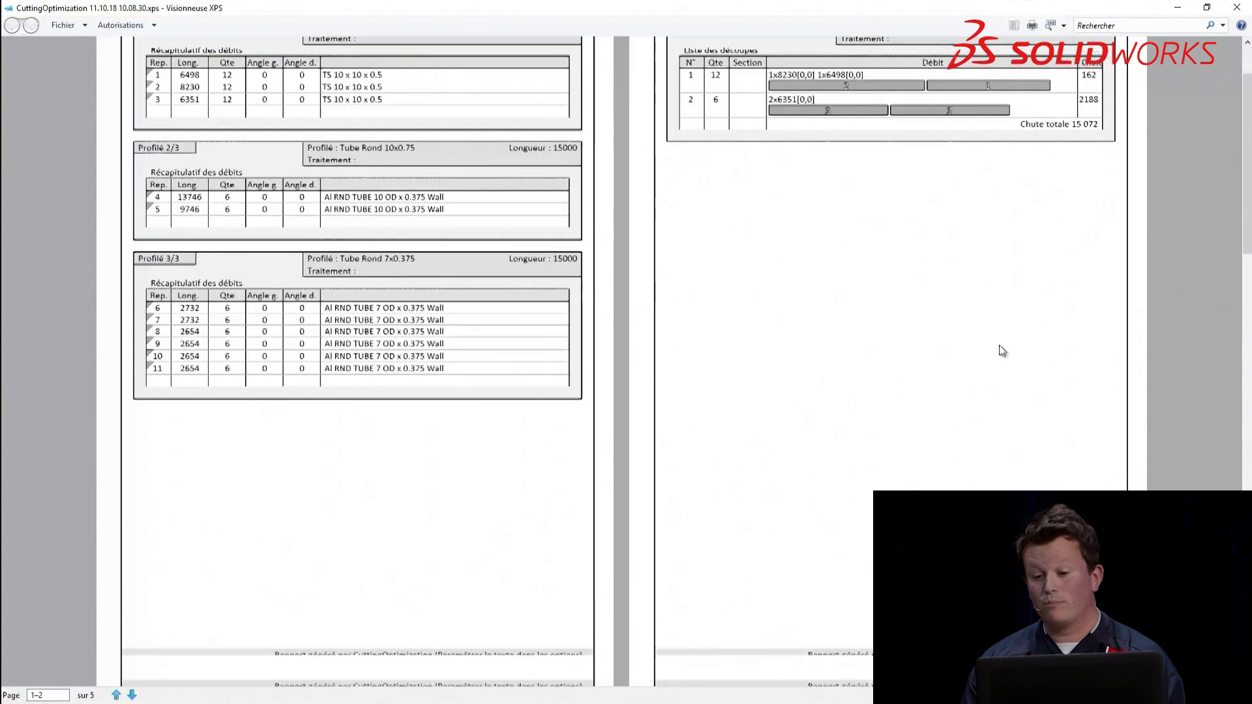
scroll(983, 357, "down", 2)
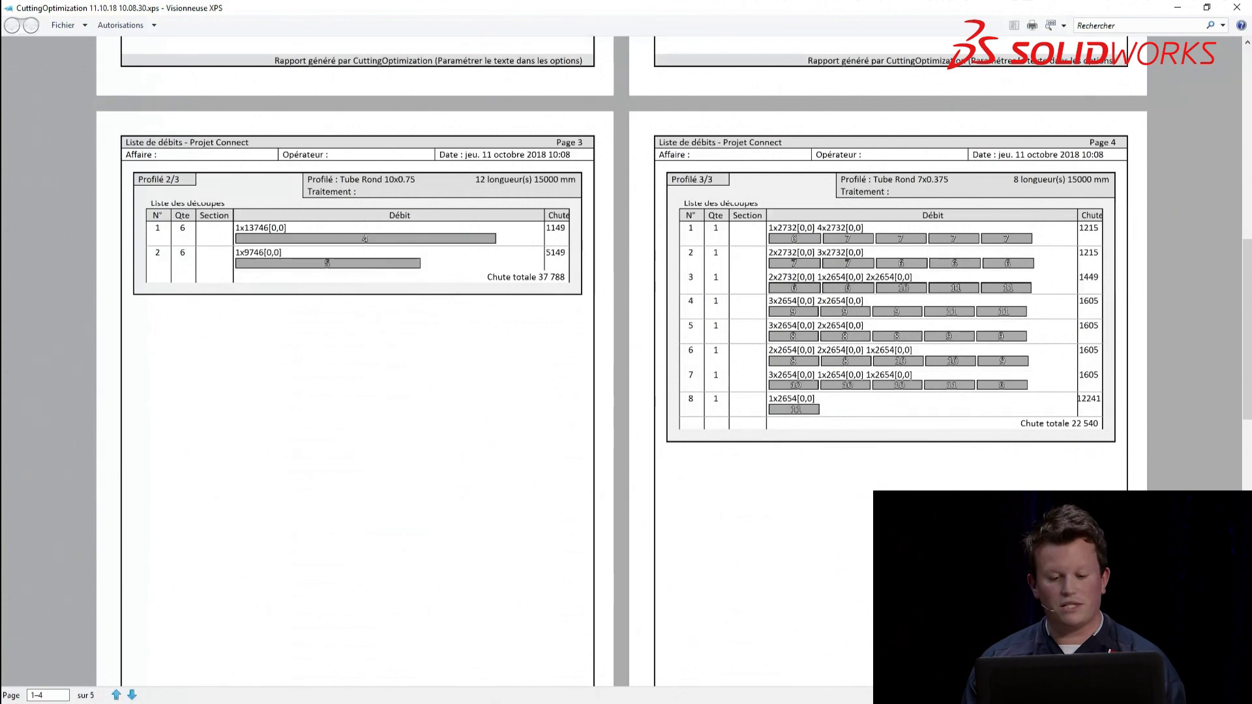
scroll(495, 592, "down", 8)
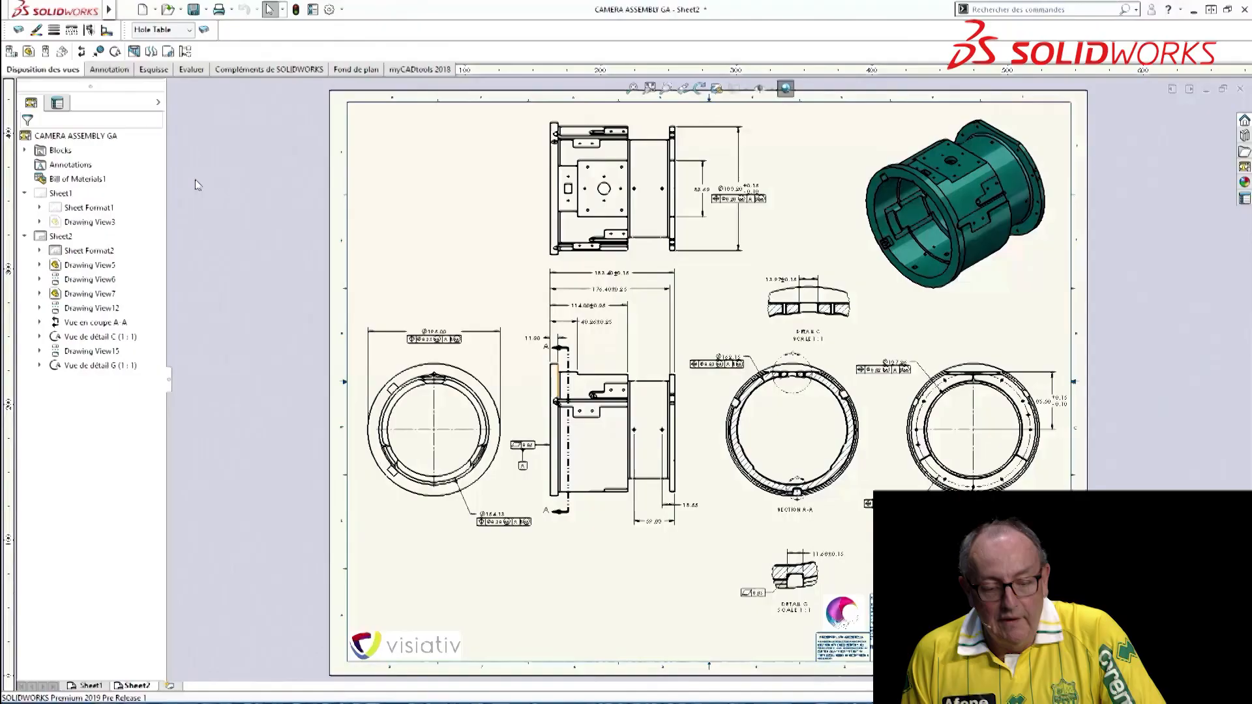
Create a removed section between the upper and lower edges of the side view with automatic cutting line placement, and place it below that view.
left_click(103, 55)
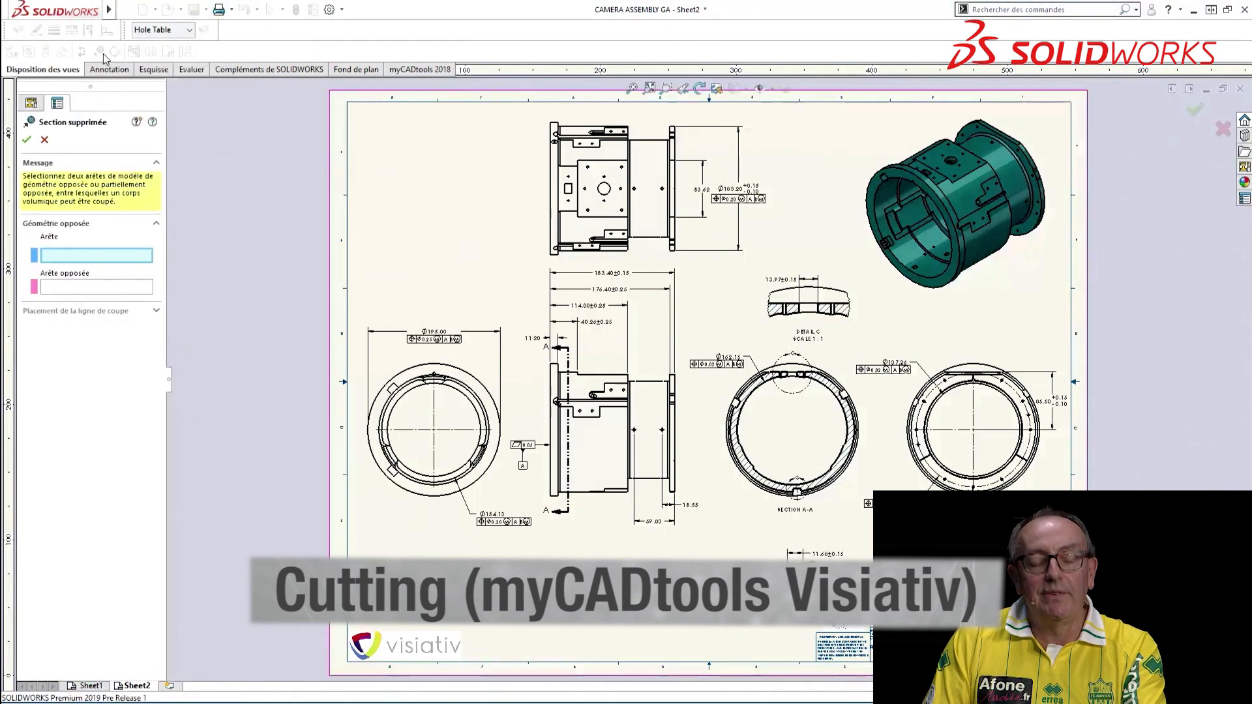
left_click(603, 374)
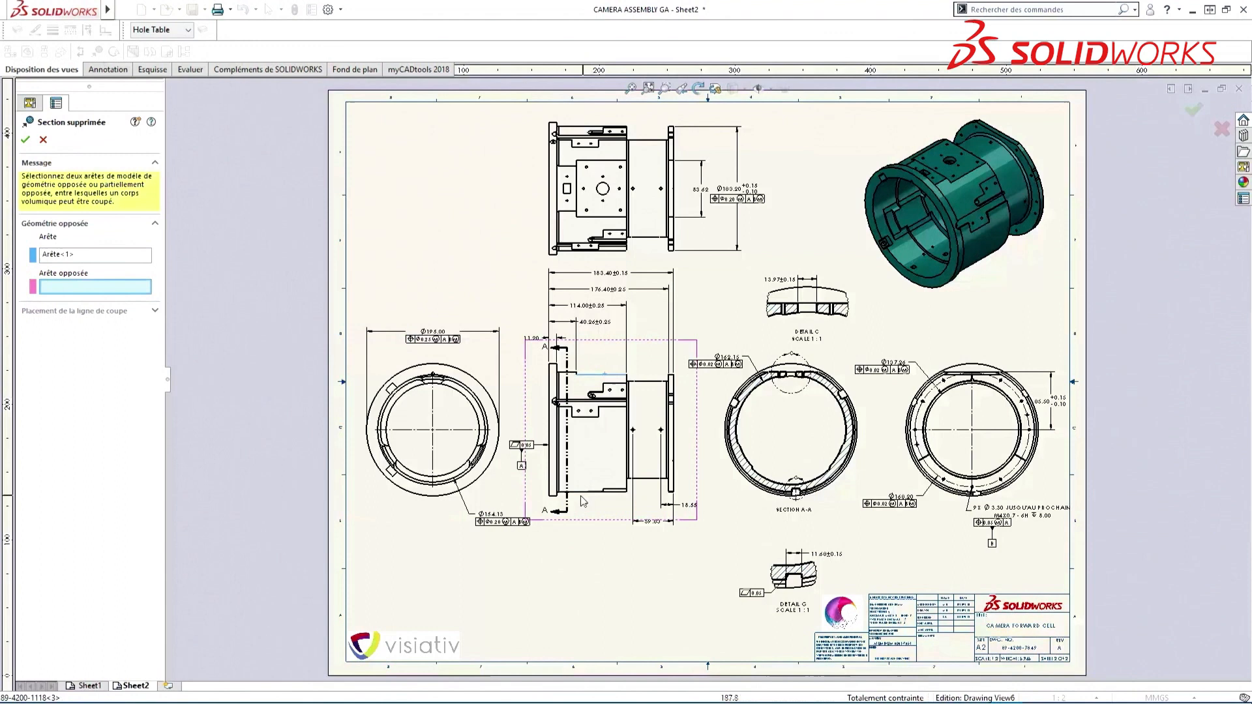
left_click(582, 496)
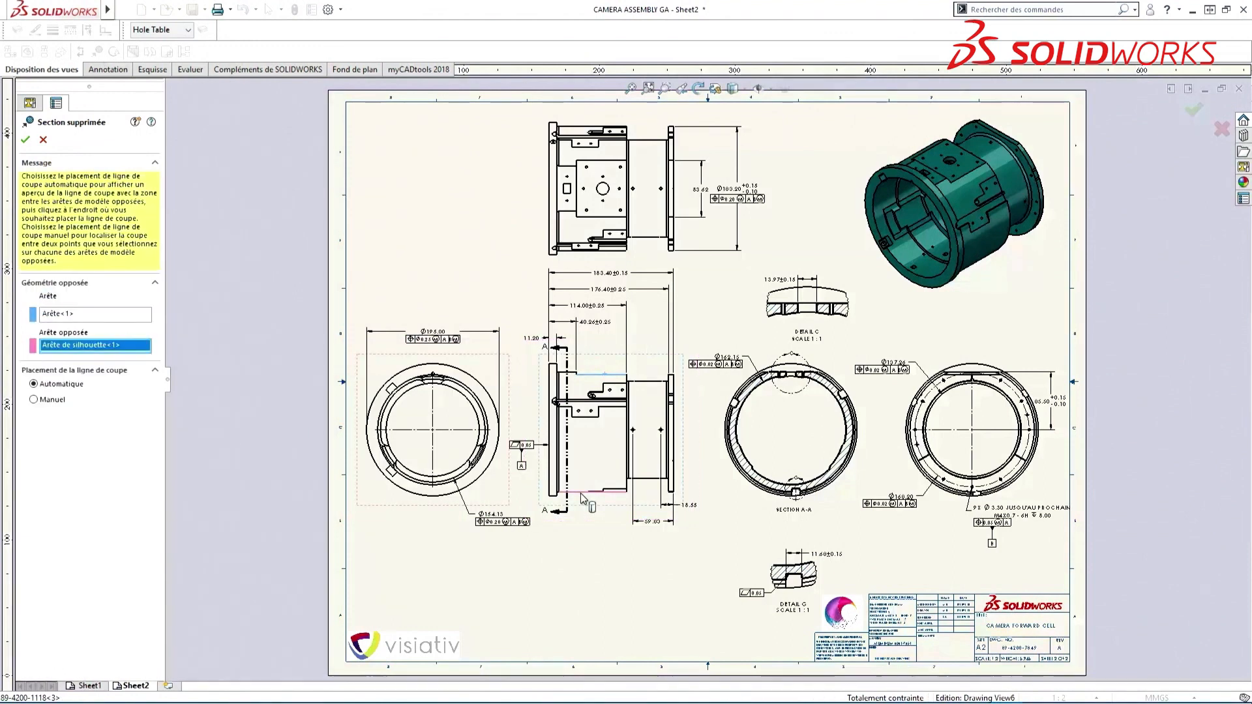
left_click(596, 459)
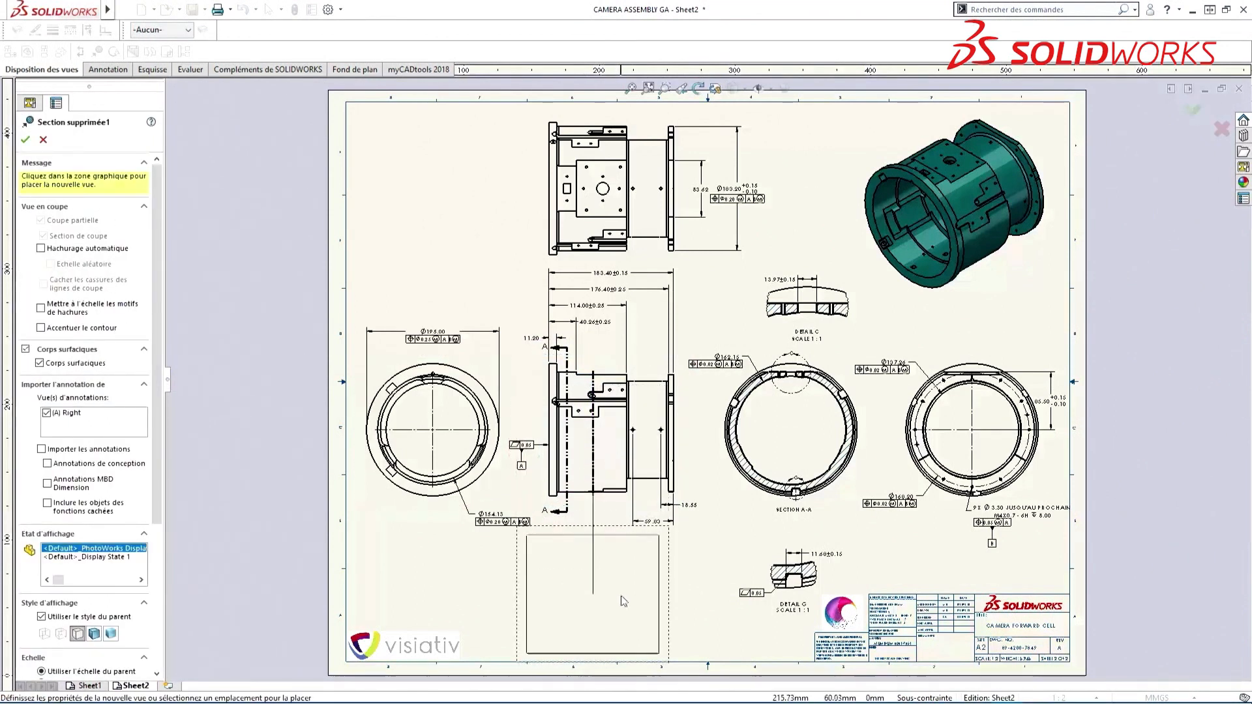
left_click(619, 603)
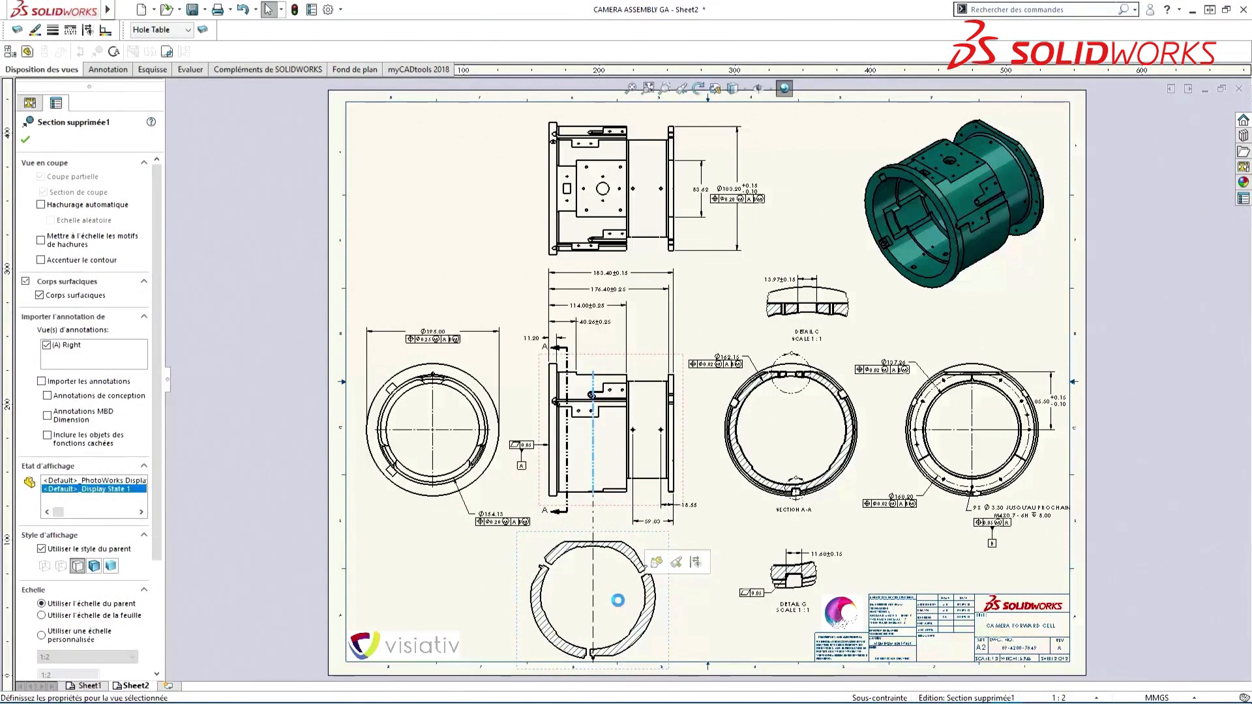
left_click(437, 566)
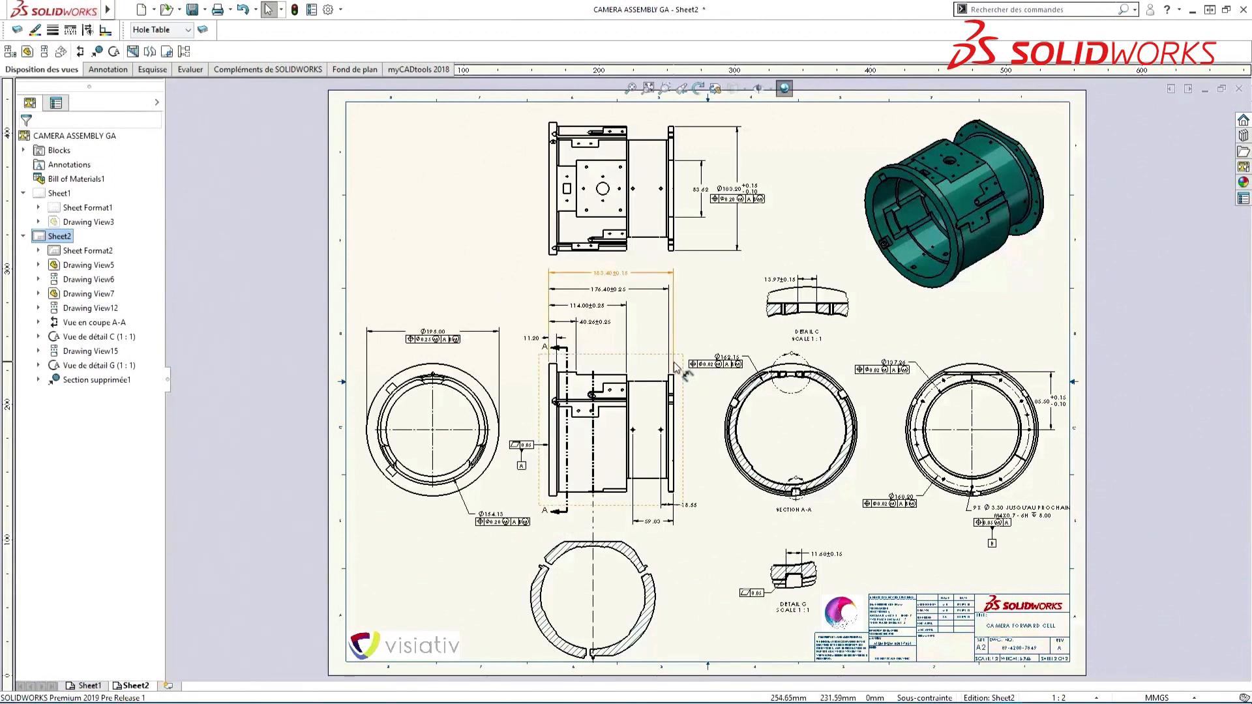
Add tolerance modifiers with specified limits to the Ø183.20 dimension: GN for the upper limit and LP for the lower limit.
scroll(747, 200, "down", 1)
scroll(747, 200, "down", 6)
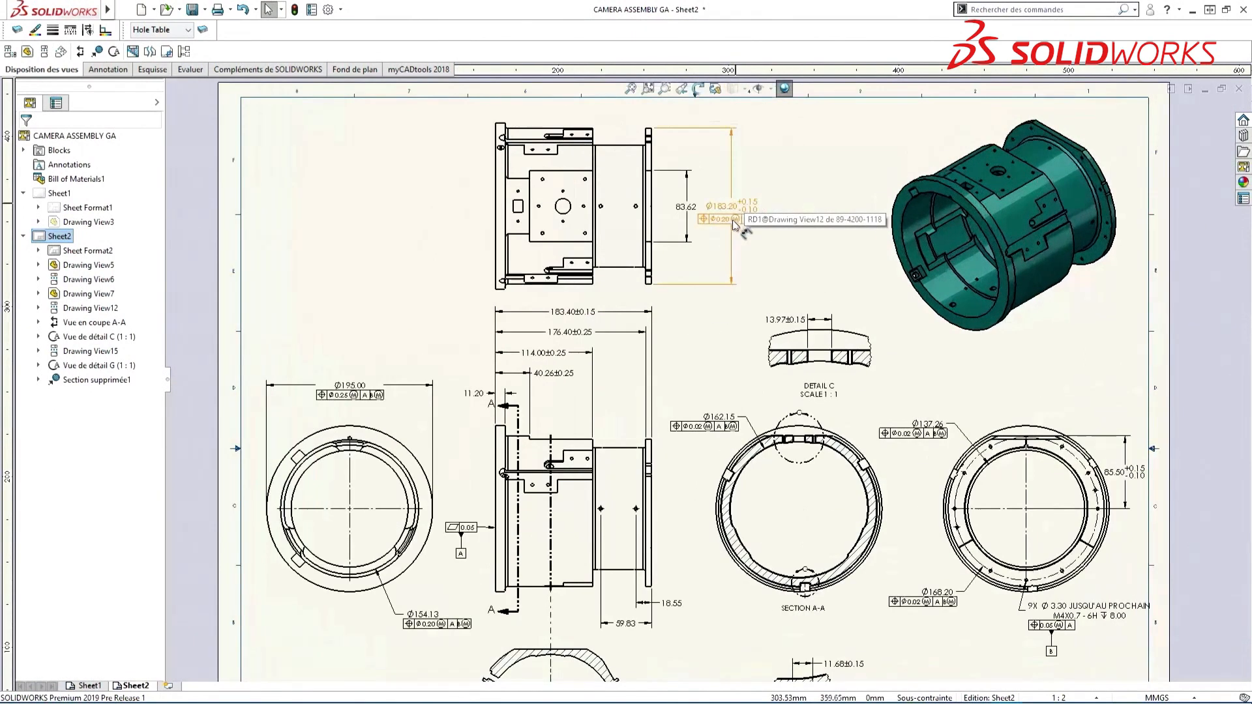
left_click(709, 264)
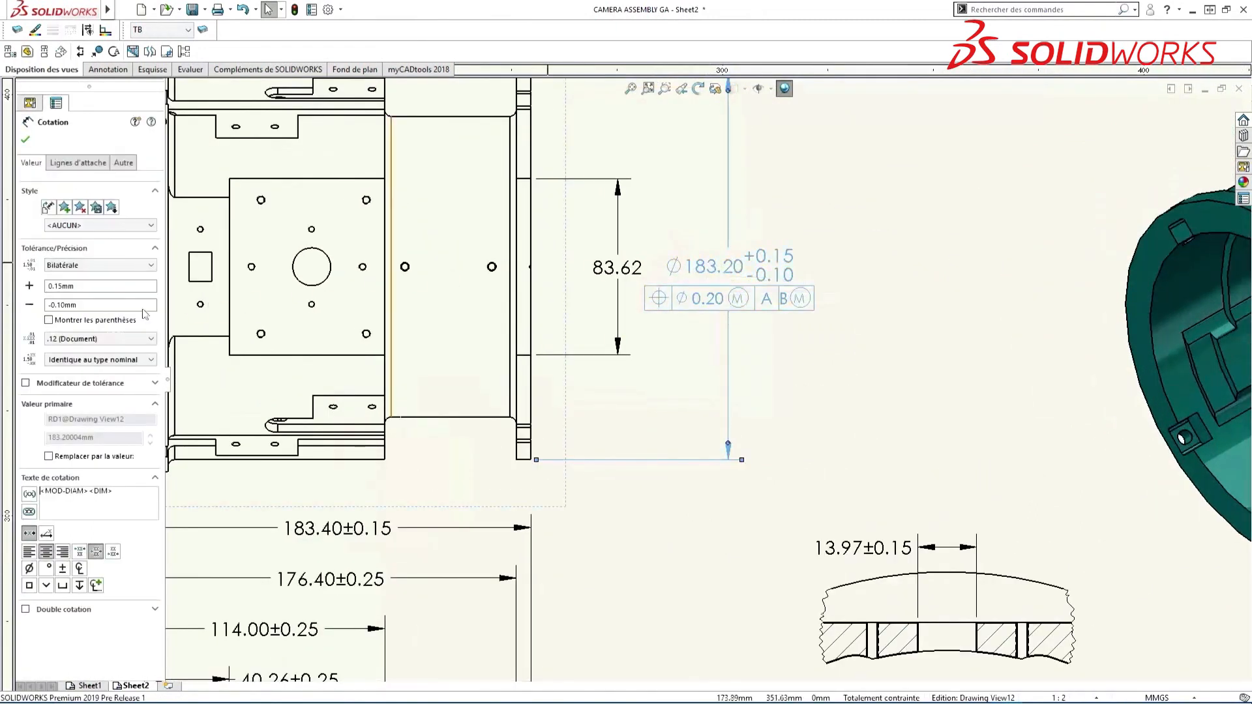
left_click(26, 383)
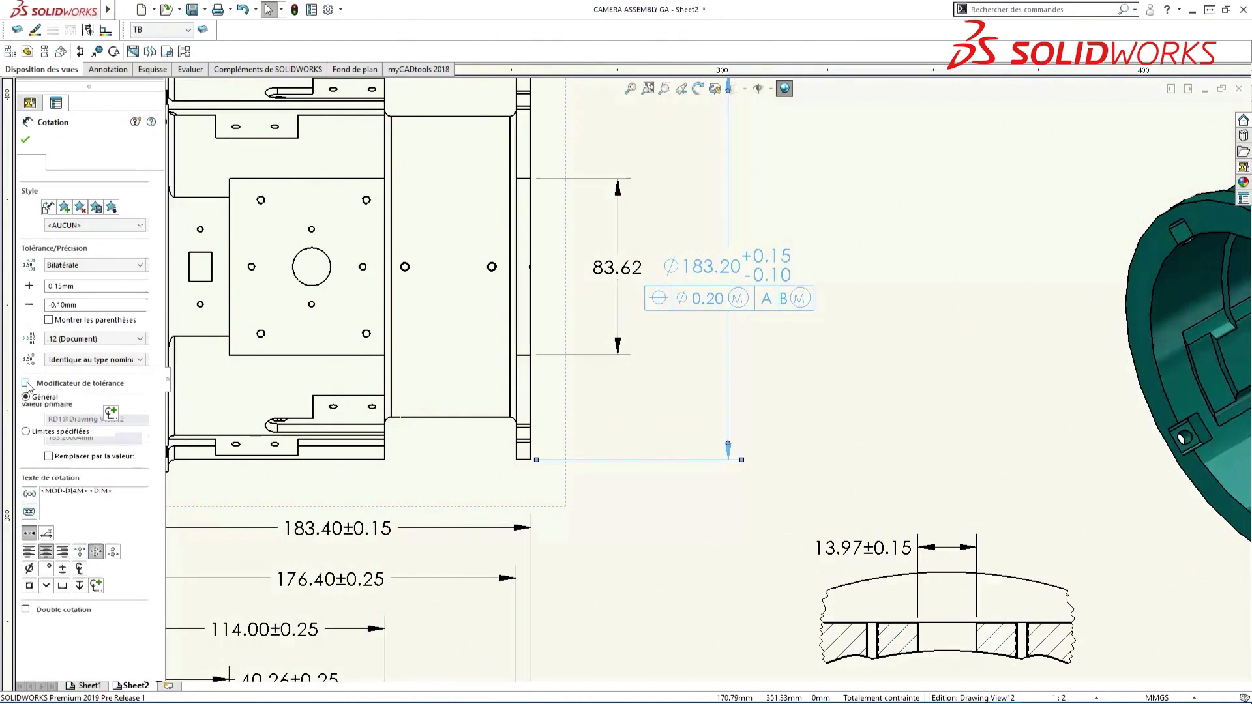
left_click(32, 436)
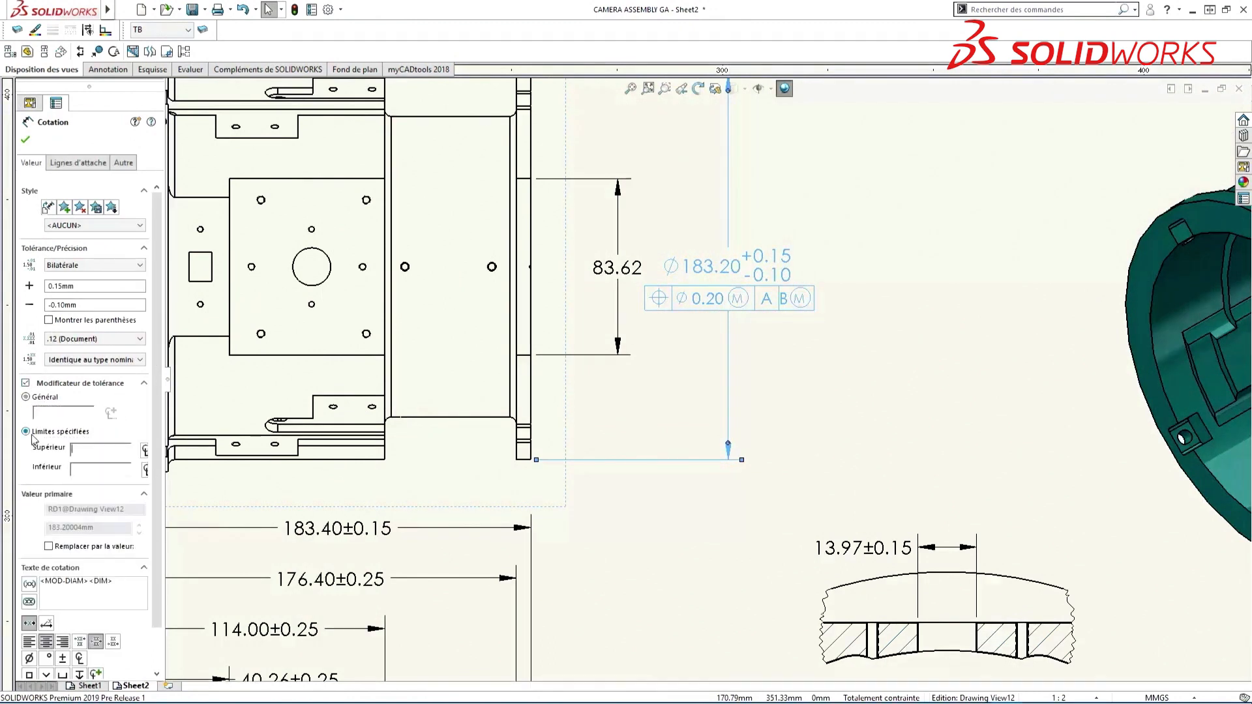
left_click(145, 451)
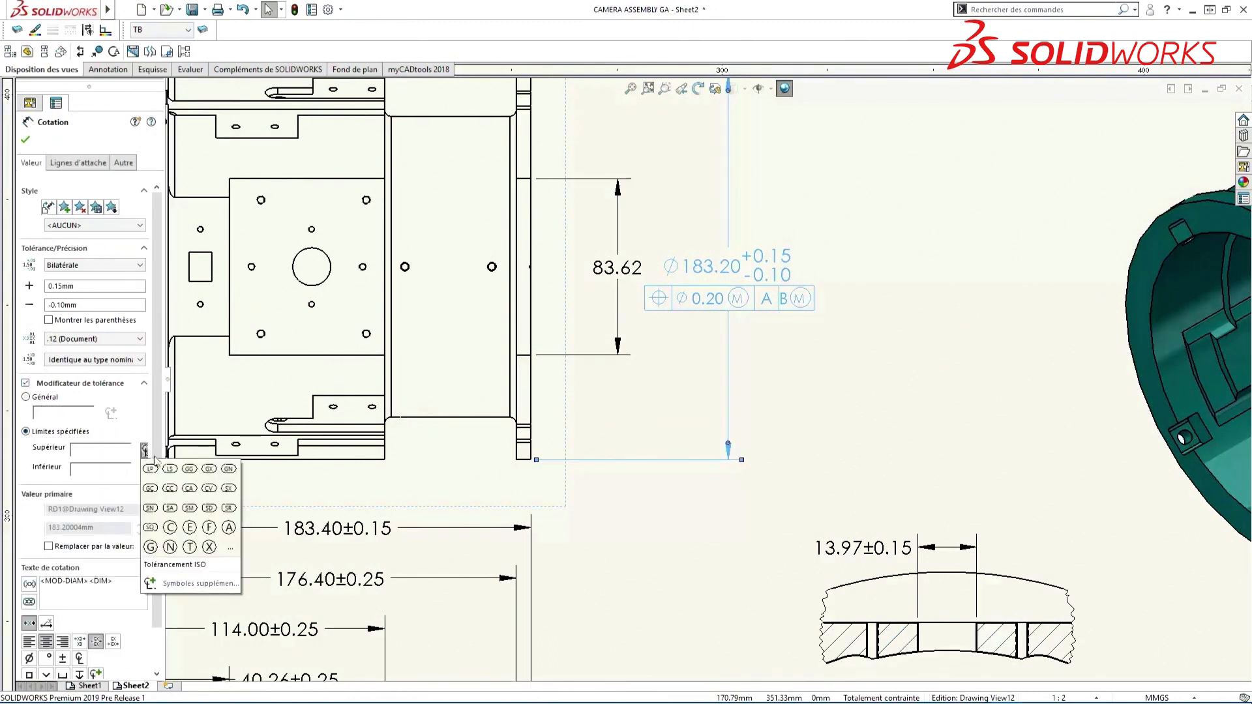
left_click(228, 470)
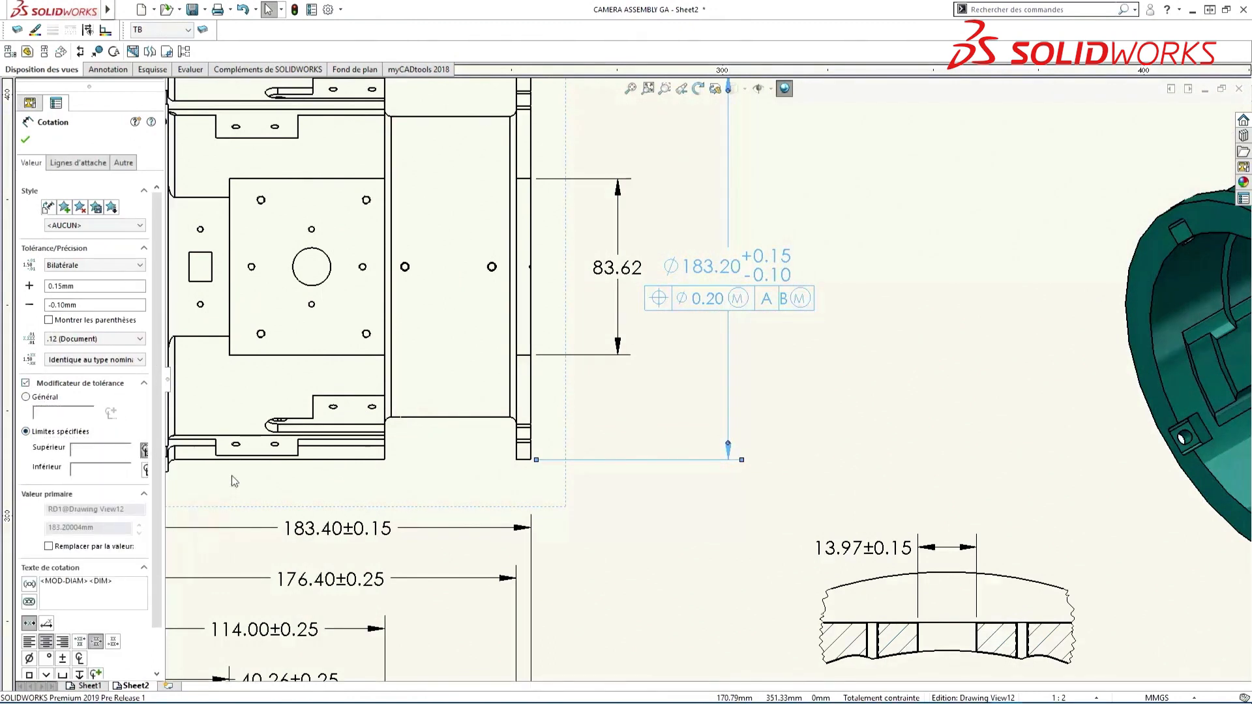
left_click(145, 470)
left_click(150, 488)
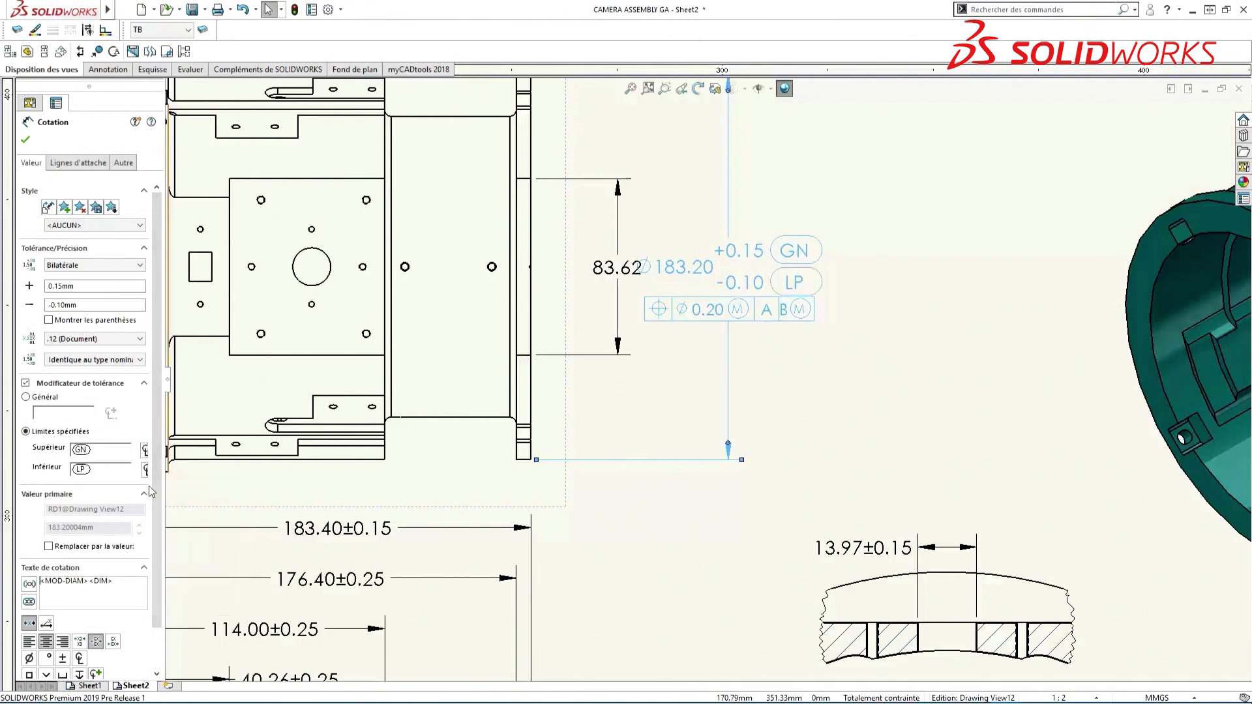
left_click(26, 140)
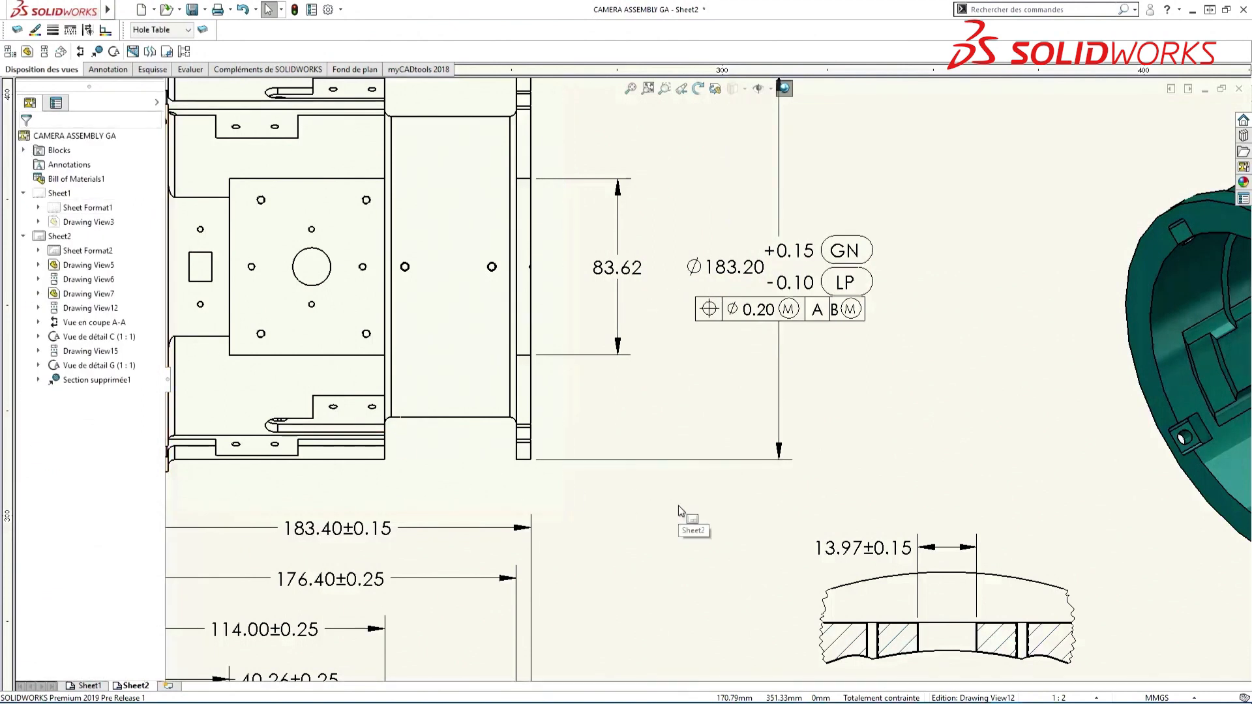
key("f")
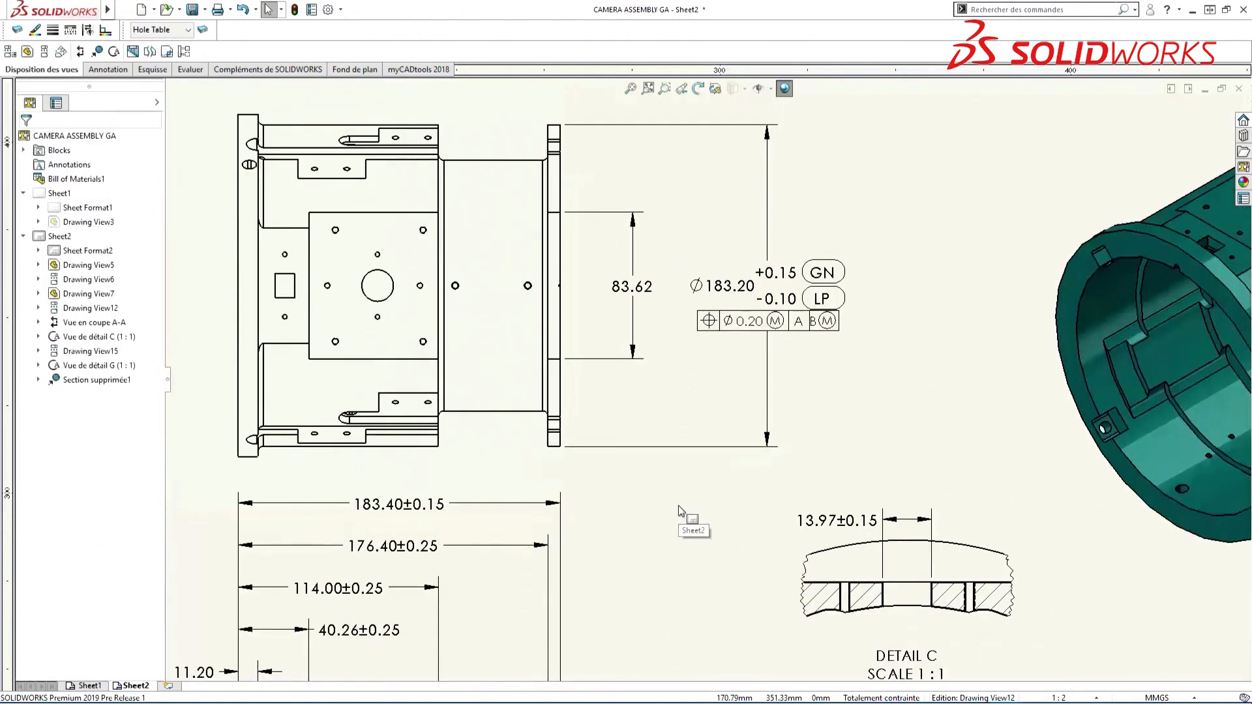
scroll(382, 335, "down", 1)
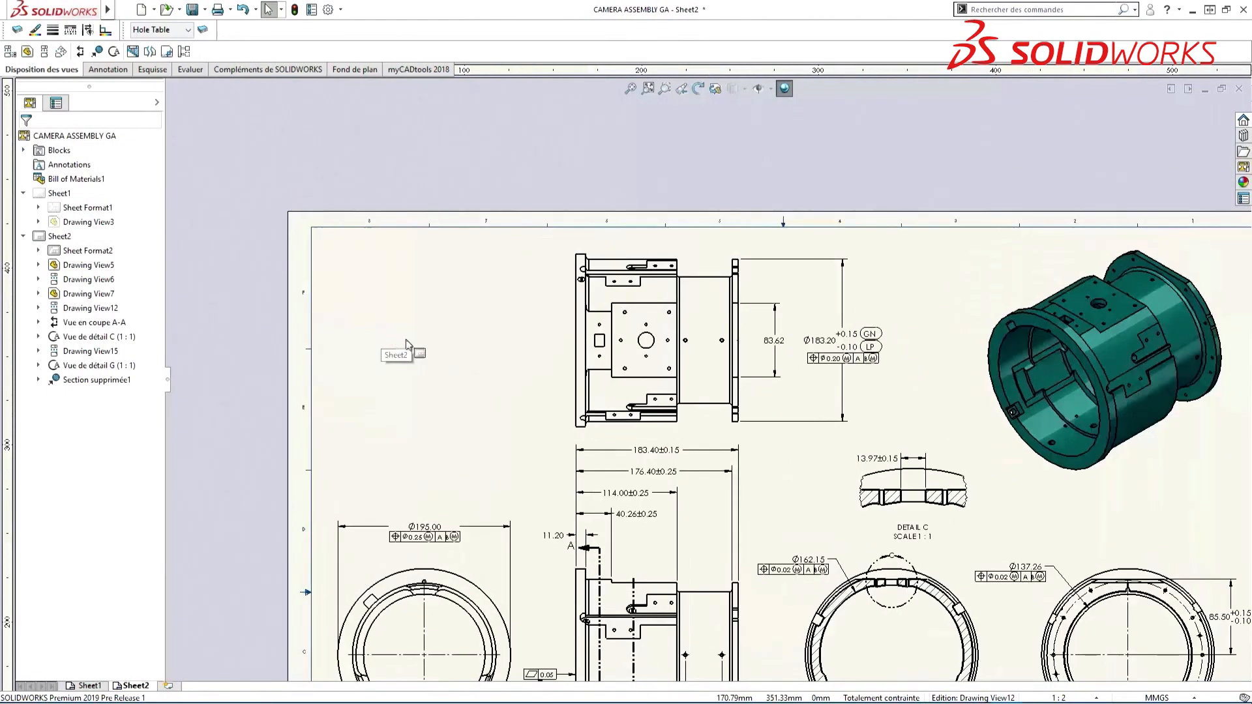
scroll(568, 378, "down", 3)
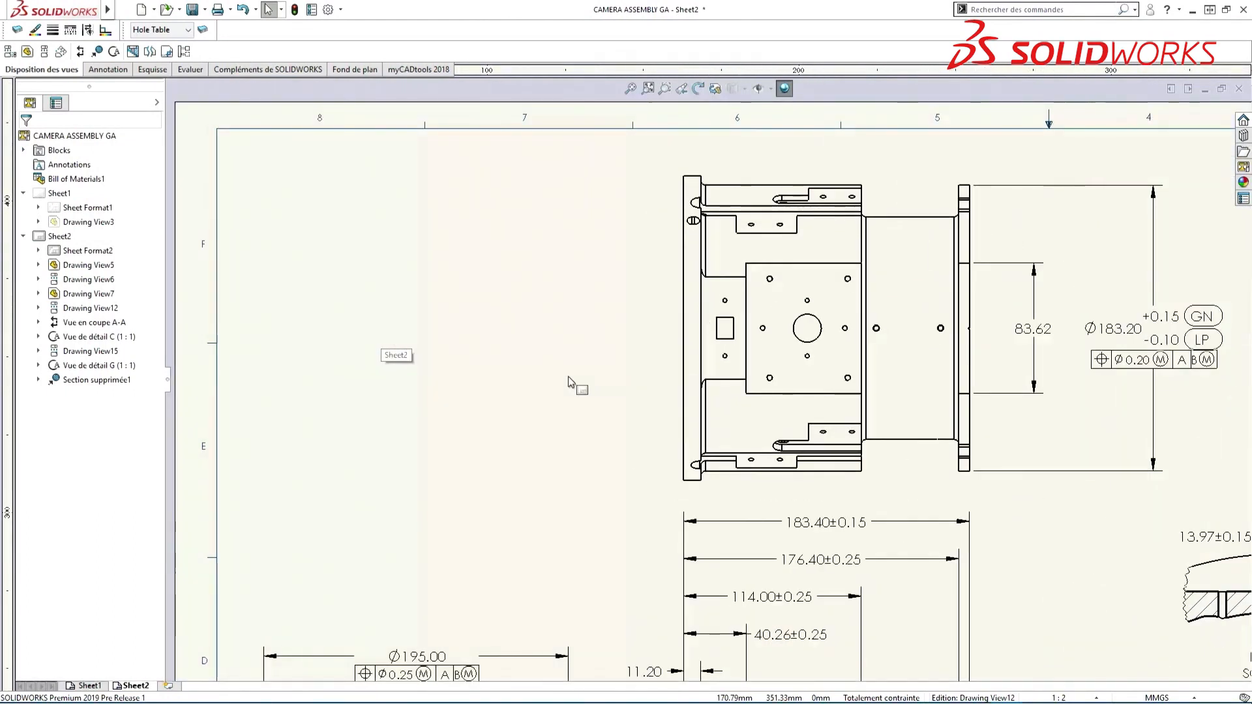
Insert a hole table for the square plate's face in the top view, with the large central hole as origin, in the sheet's upper-left corner.
key("s")
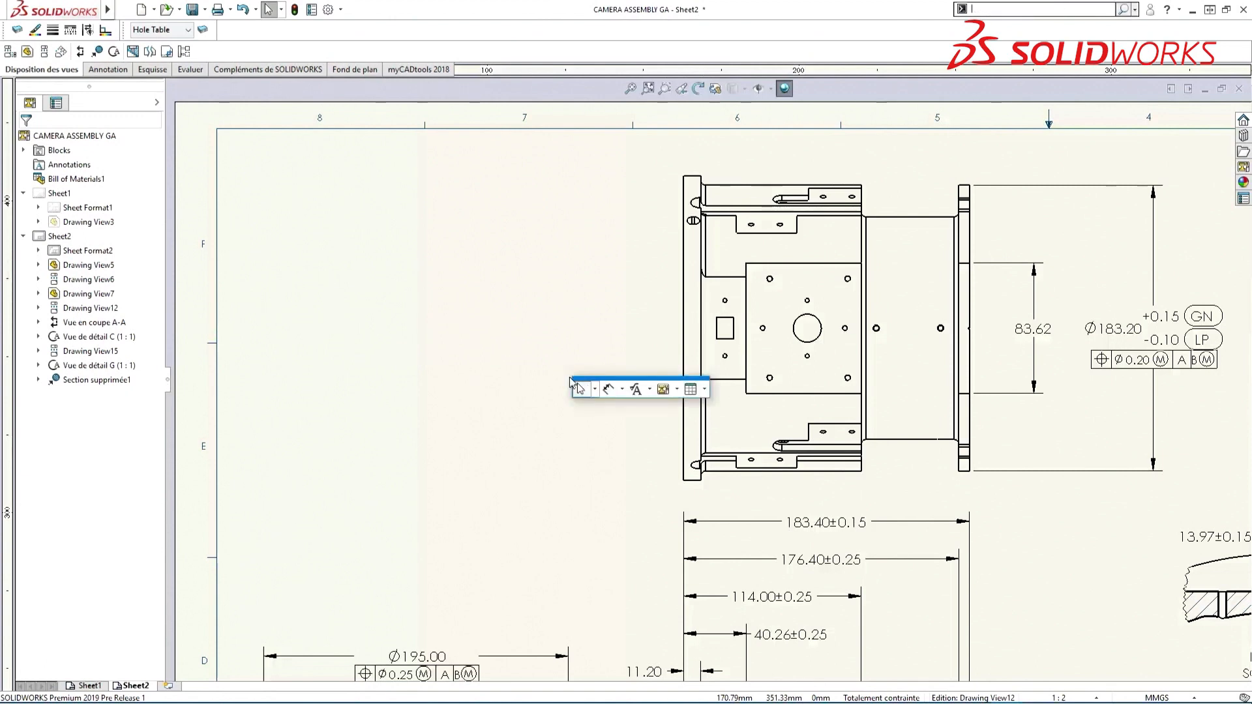
left_click(706, 388)
left_click(725, 423)
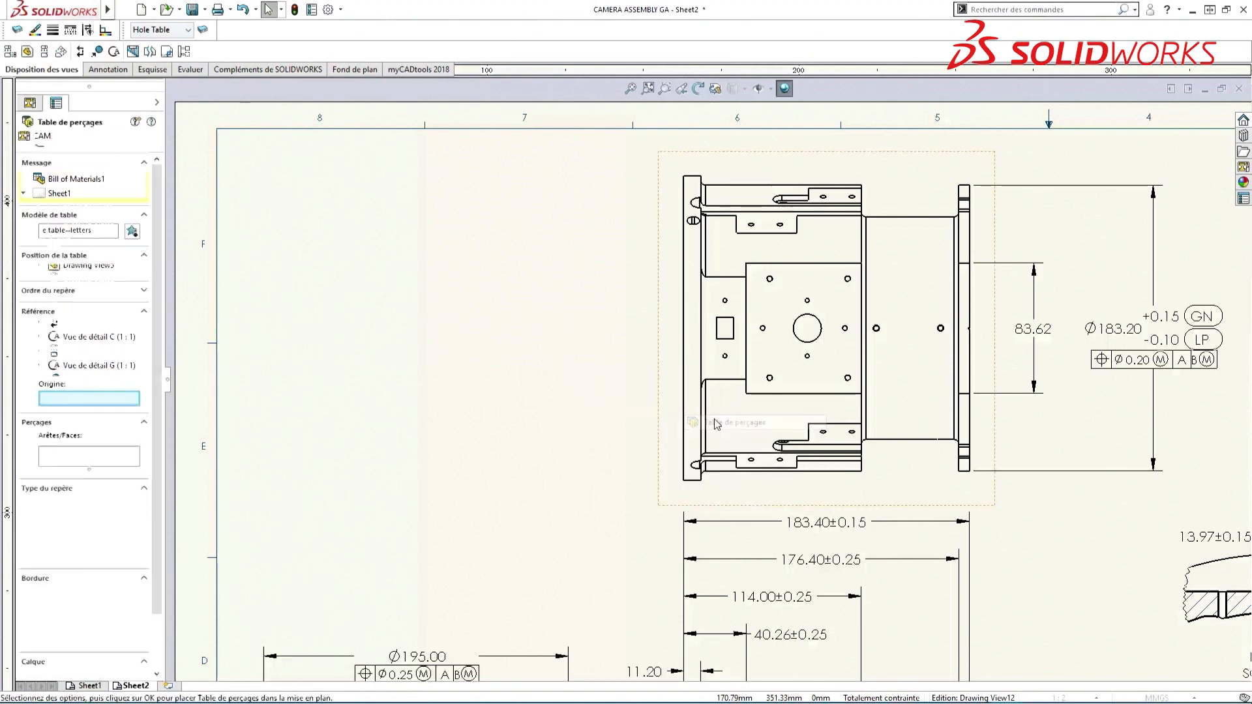
left_click(803, 344)
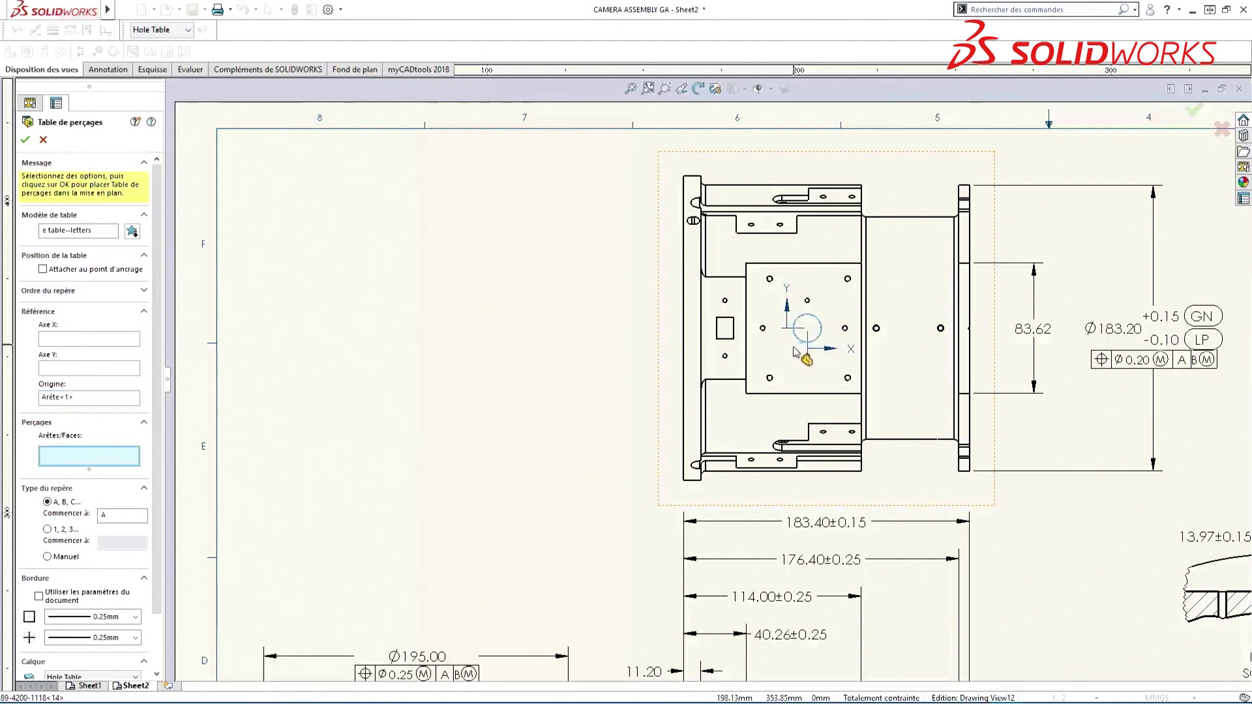
left_click(806, 360)
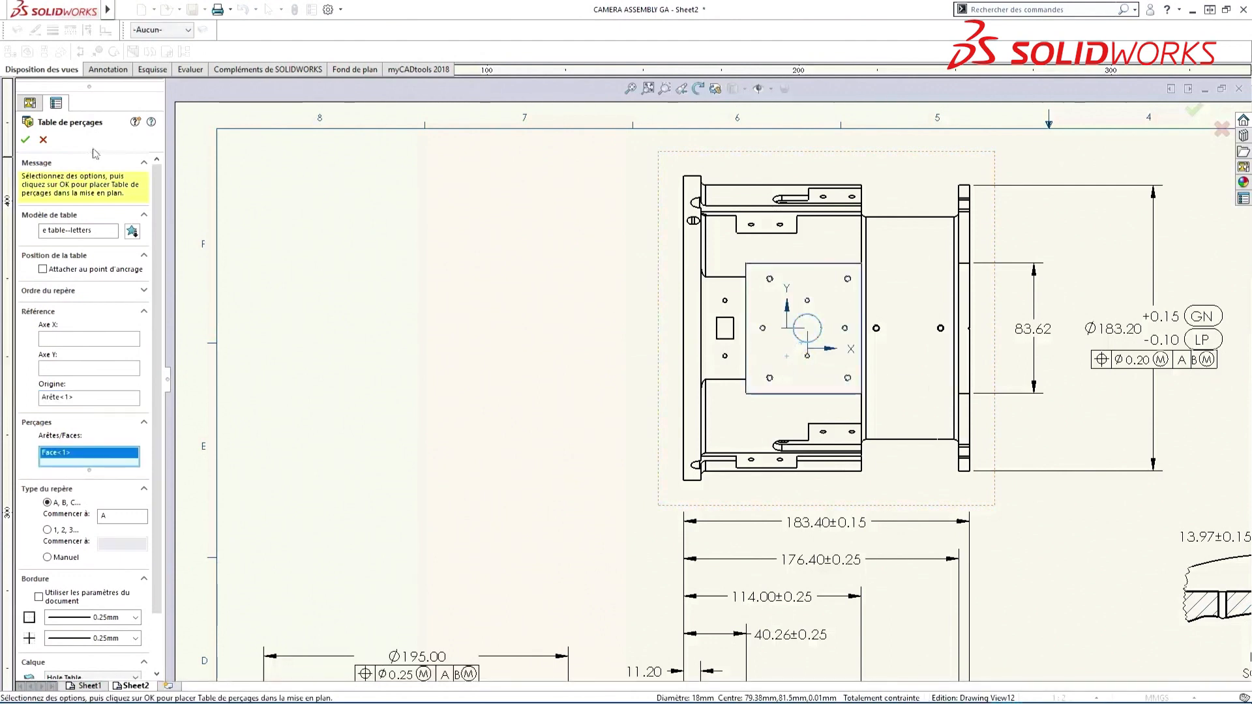
left_click(26, 140)
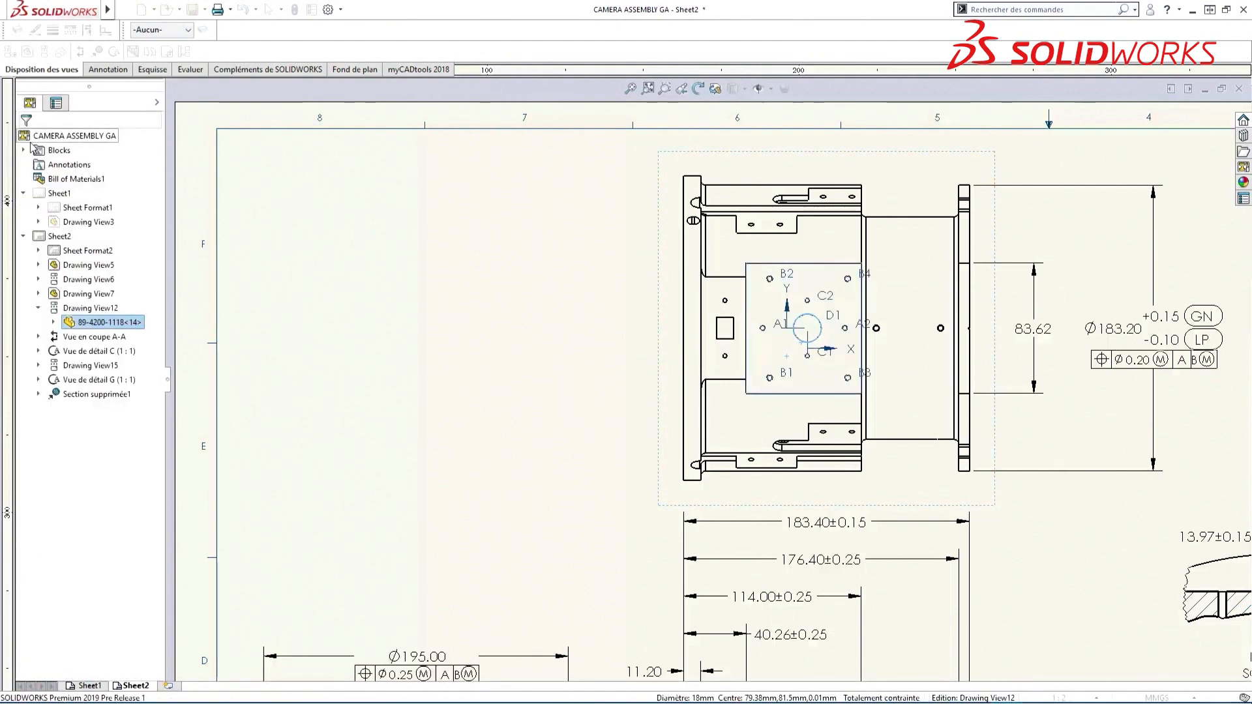
left_click(231, 139)
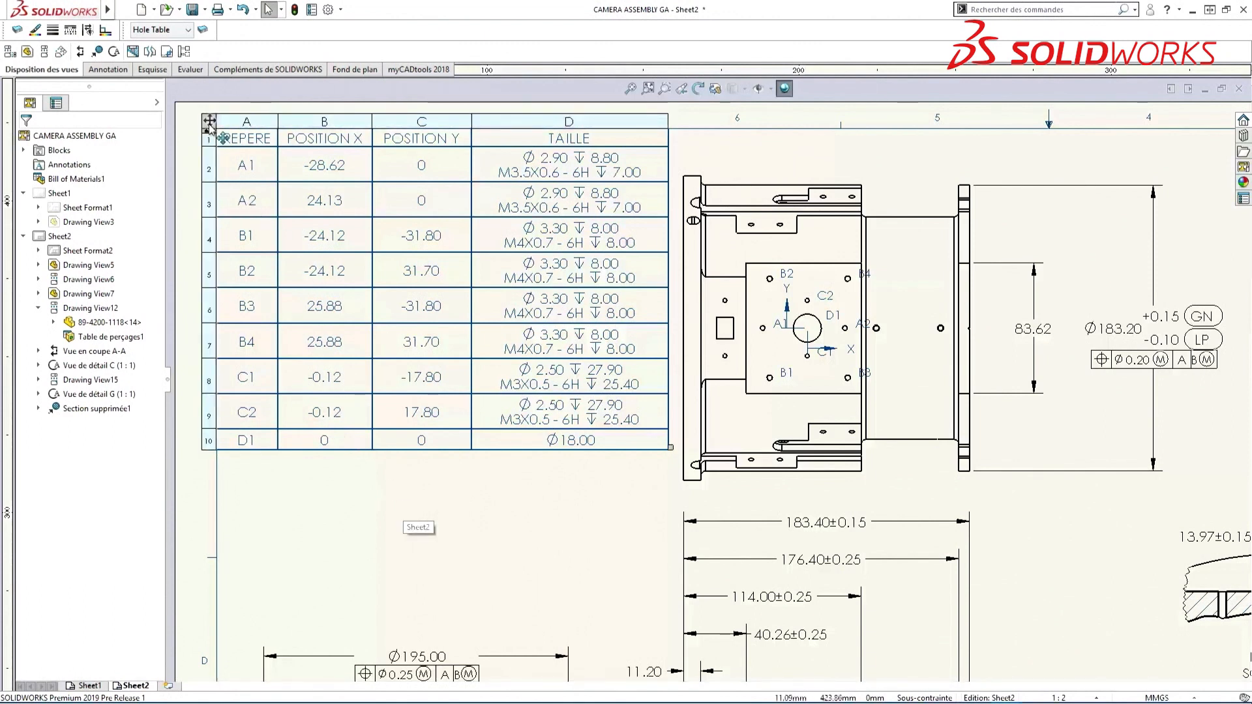
Try the reduced tool path tag order on the hole table, and set the order to Radial.
left_click(209, 123)
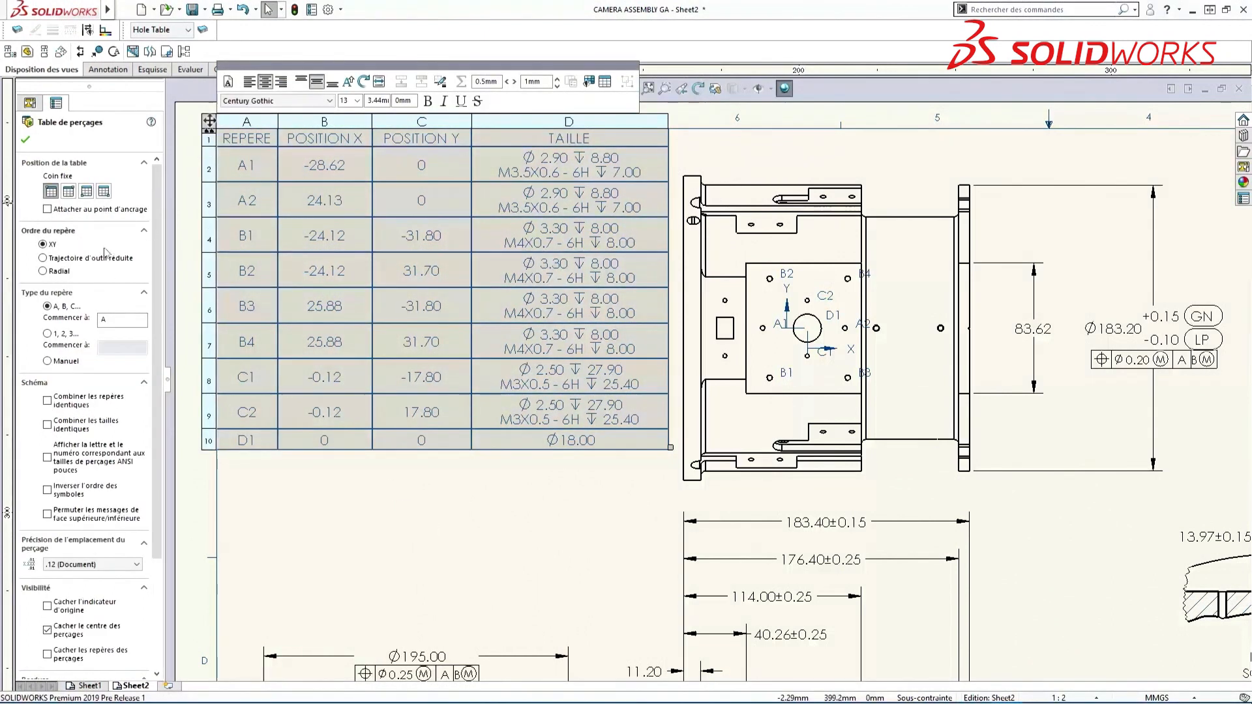
left_click(43, 258)
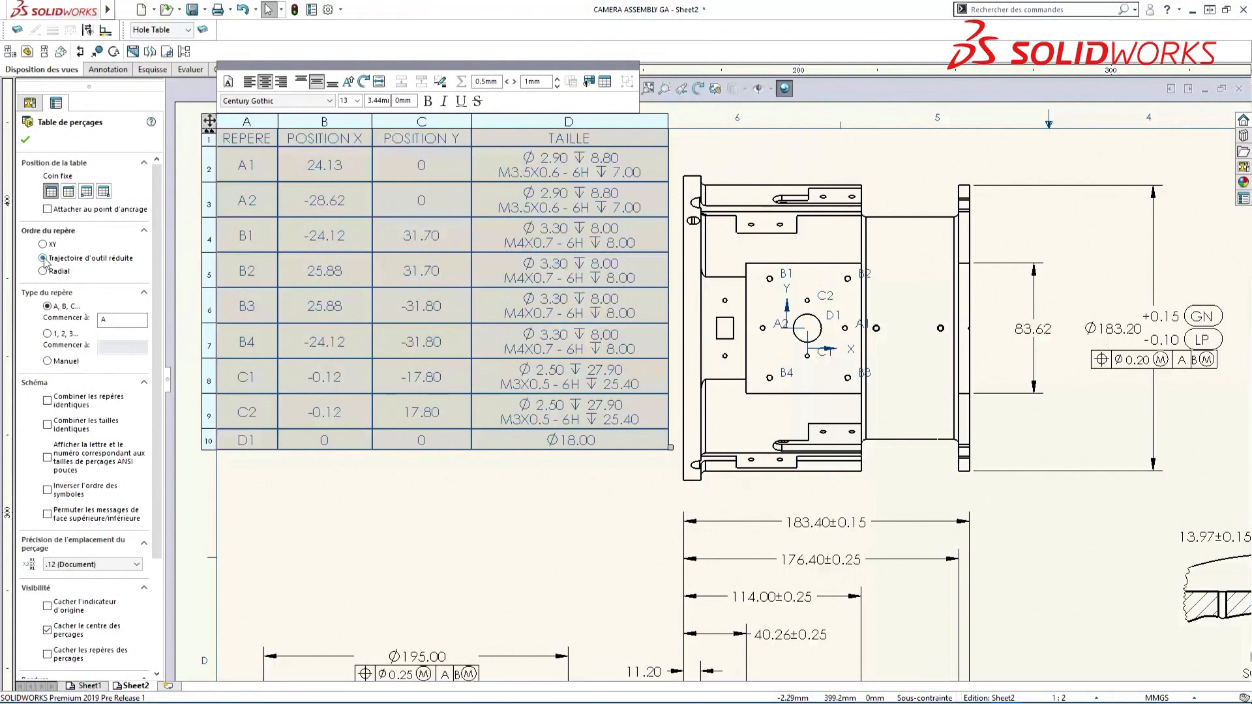
left_click(44, 271)
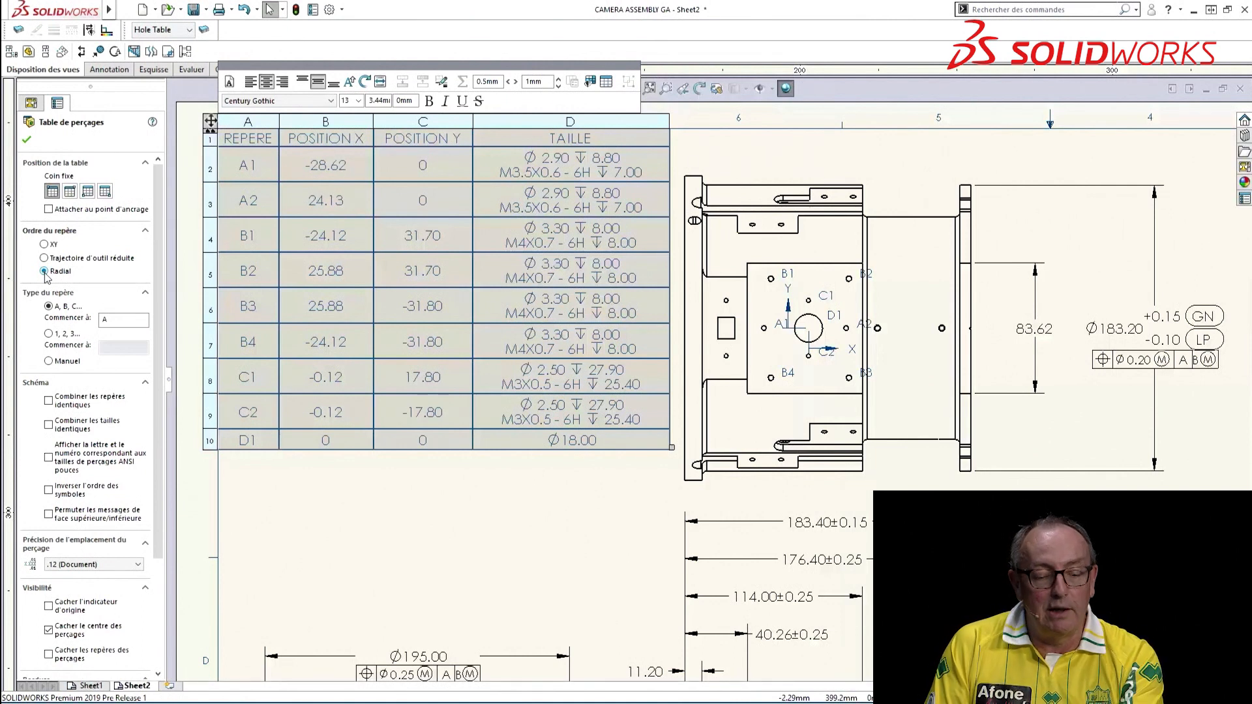
Switch the hole table to manual tags and rename tag A as AA and tag D as DA.
left_click(49, 361)
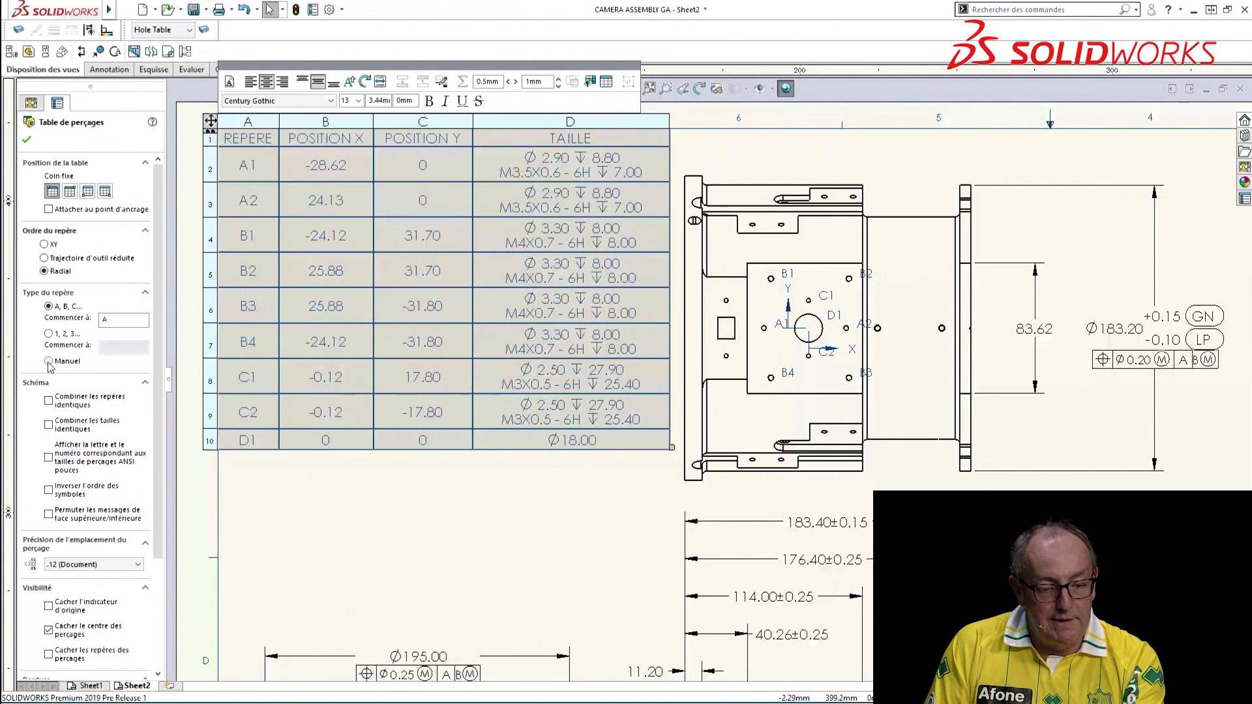
left_click(105, 376)
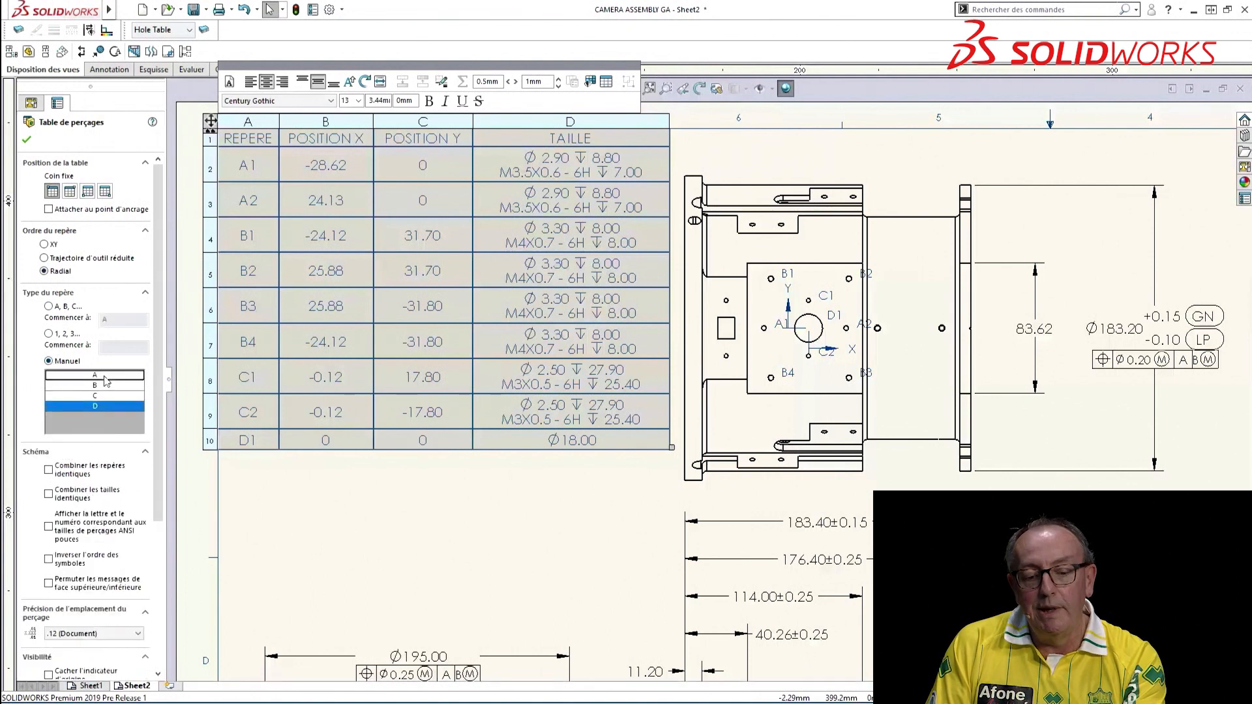
left_click(105, 377)
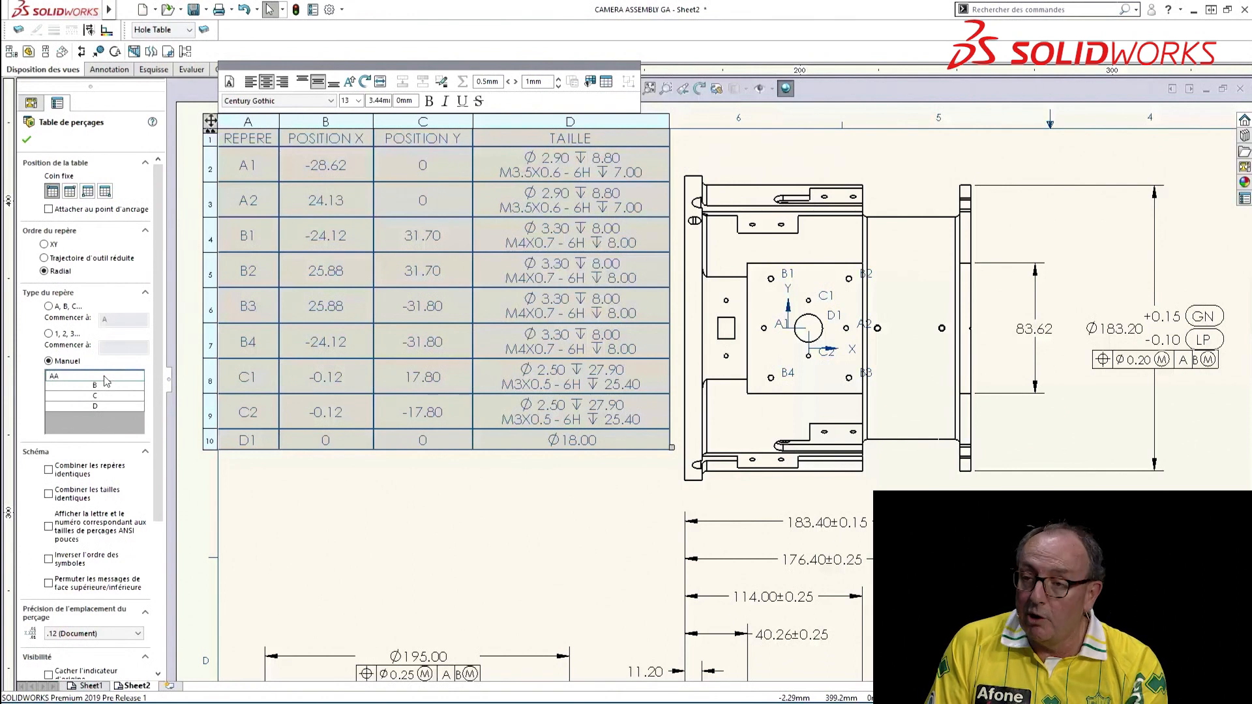
type("A")
left_click(103, 405)
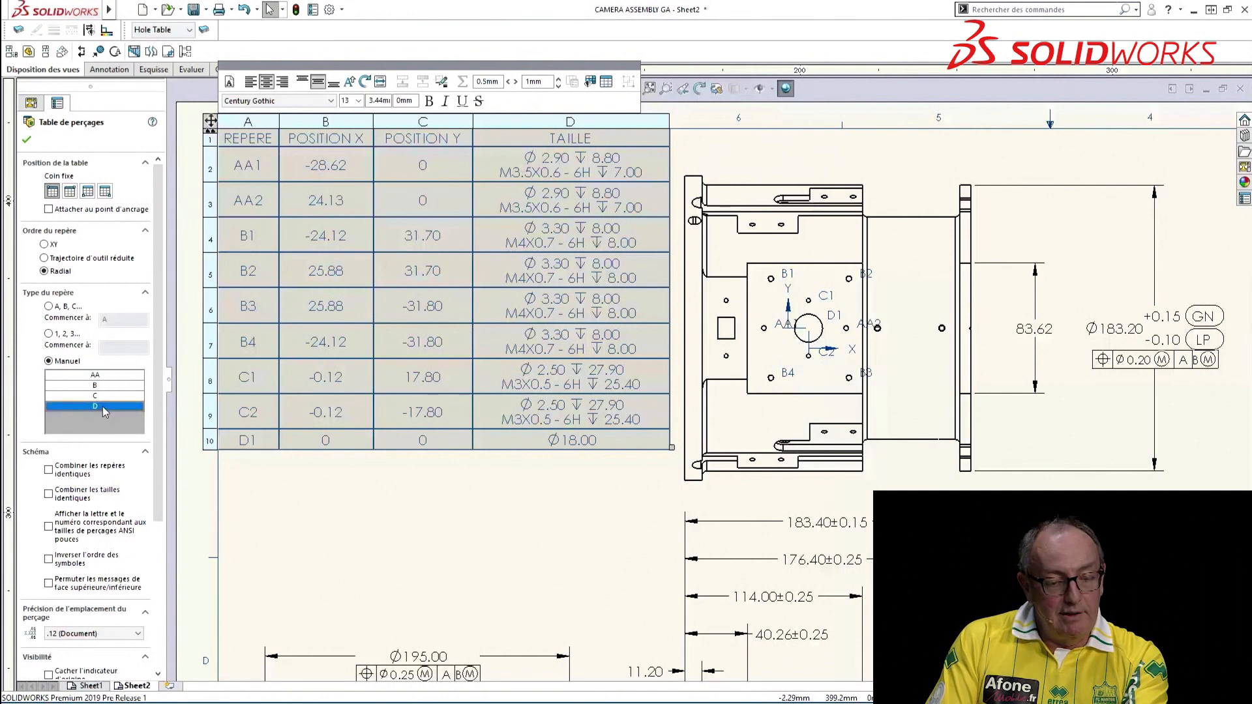
left_click(103, 405)
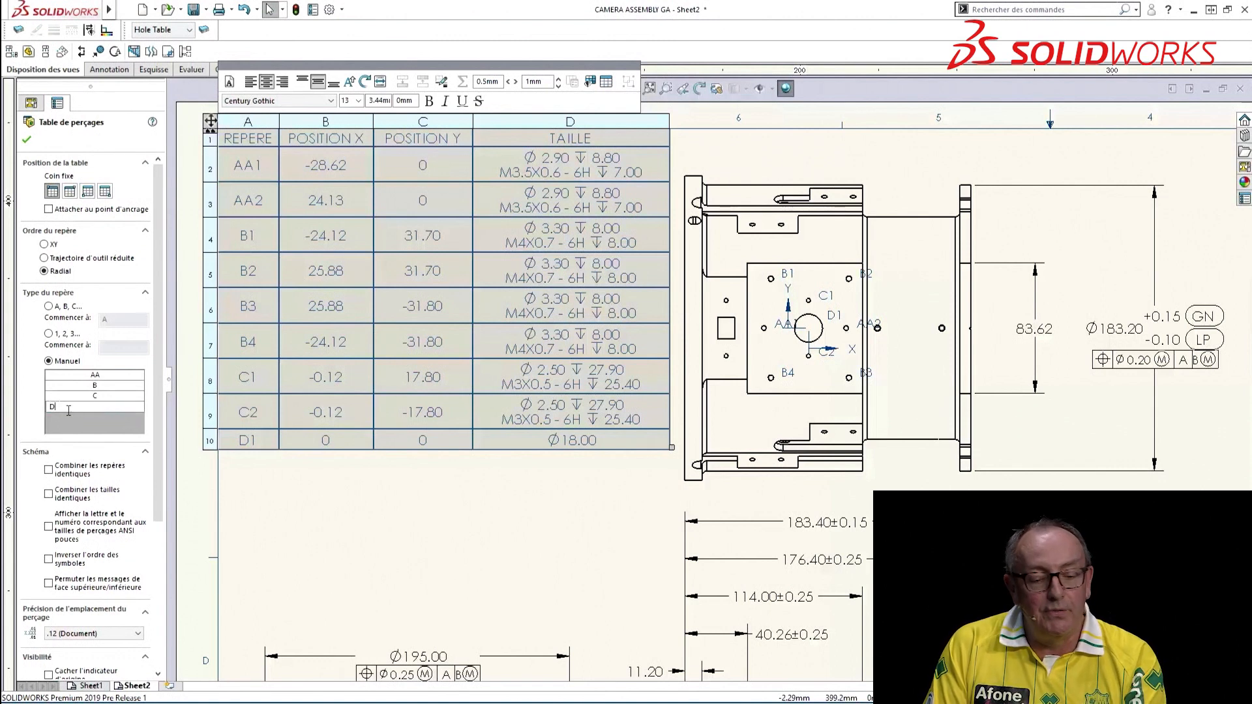
type("A")
key("Return")
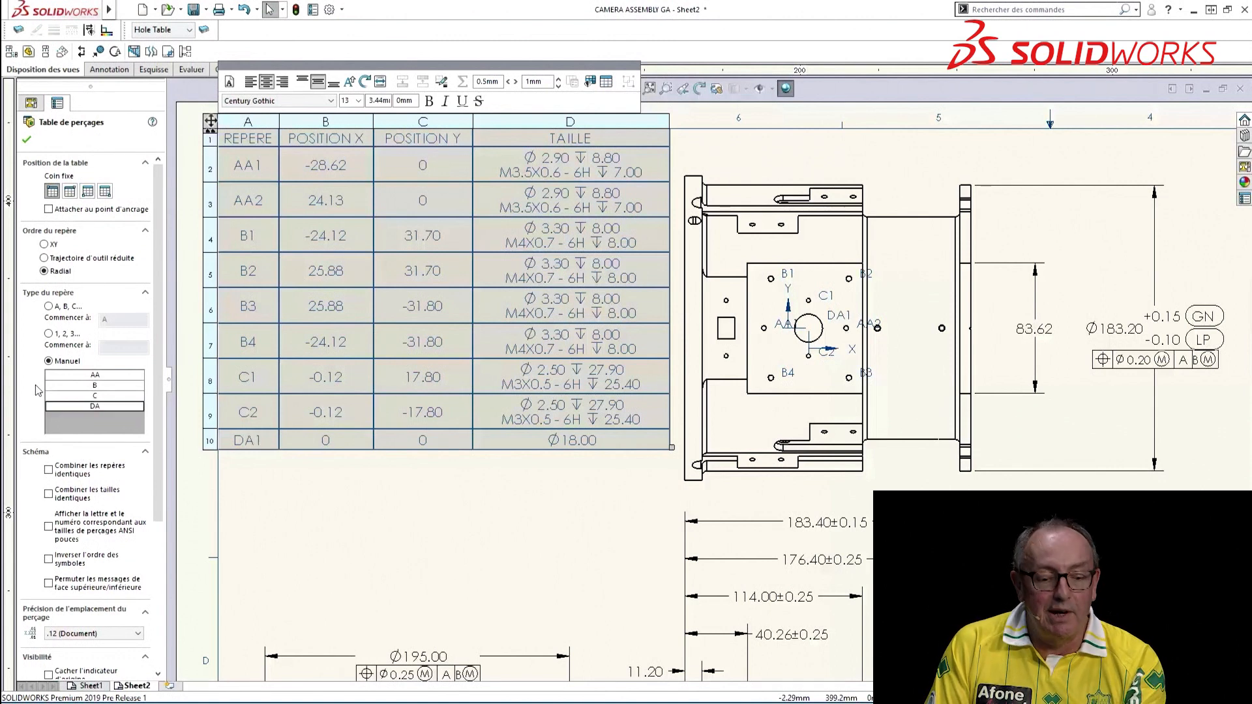
left_click(292, 518)
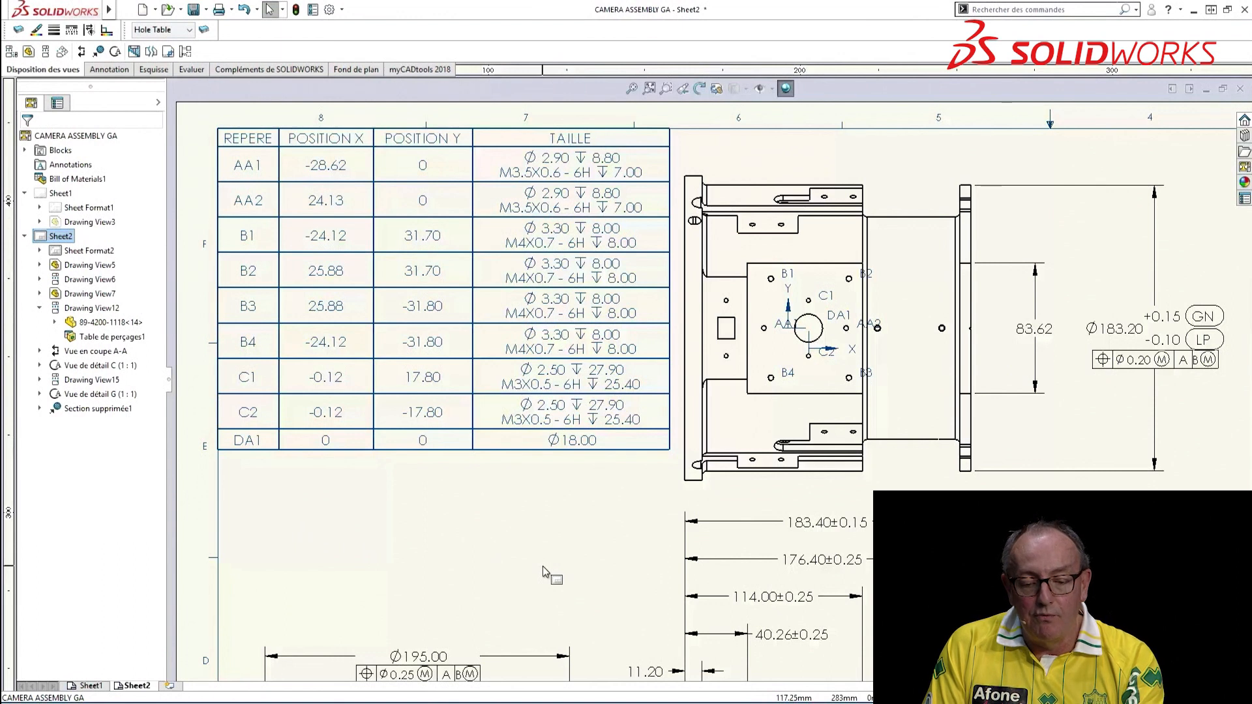
Exclude the side view (Drawing View6) from automatic view updates.
key("f")
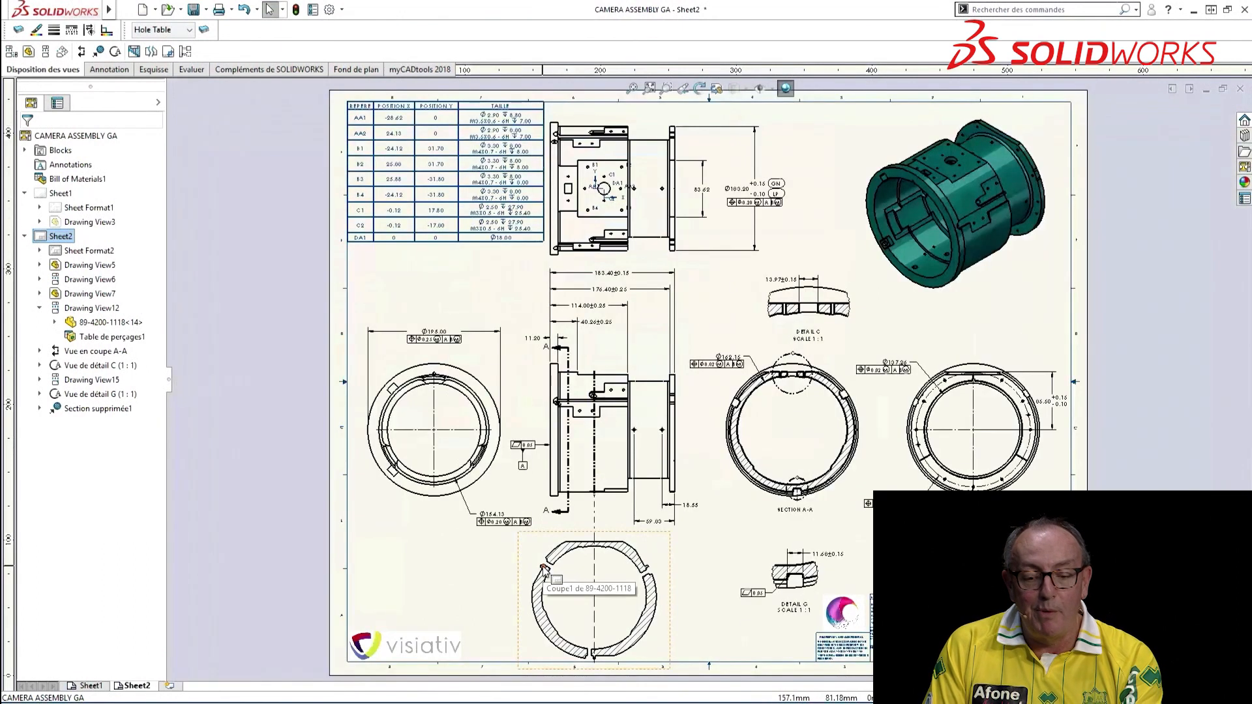
left_click(642, 371)
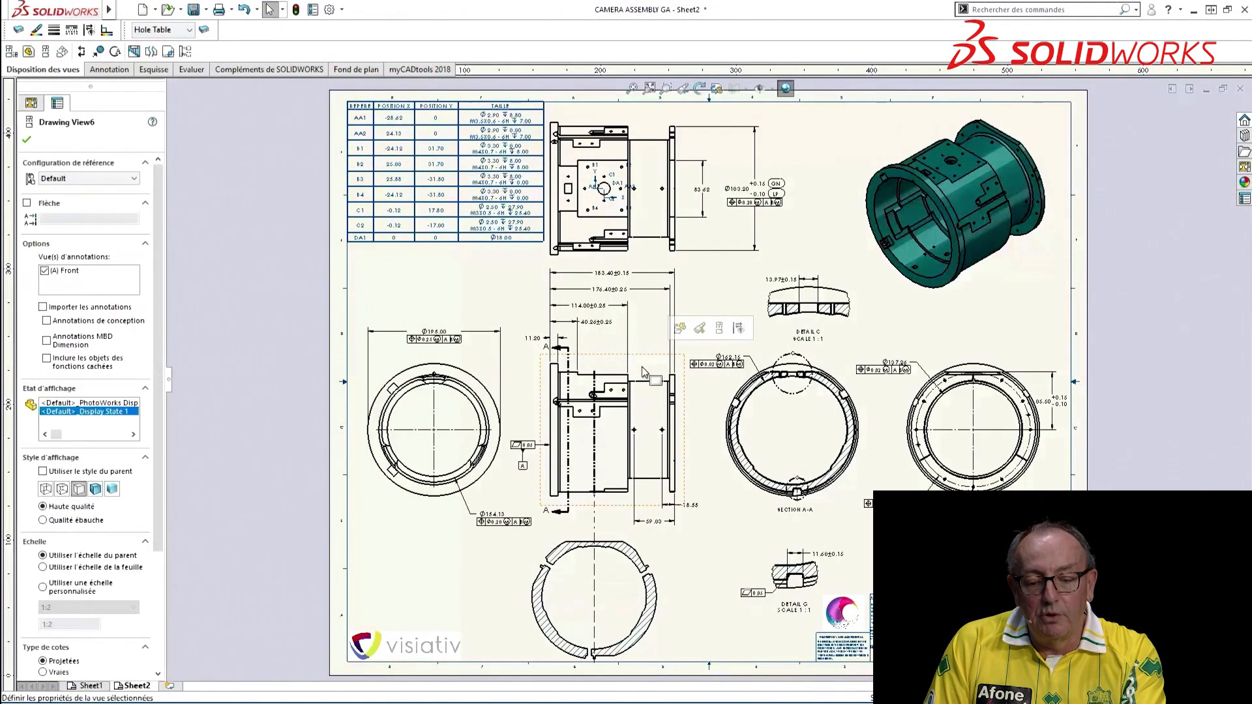
left_click_drag(164, 524, 167, 659)
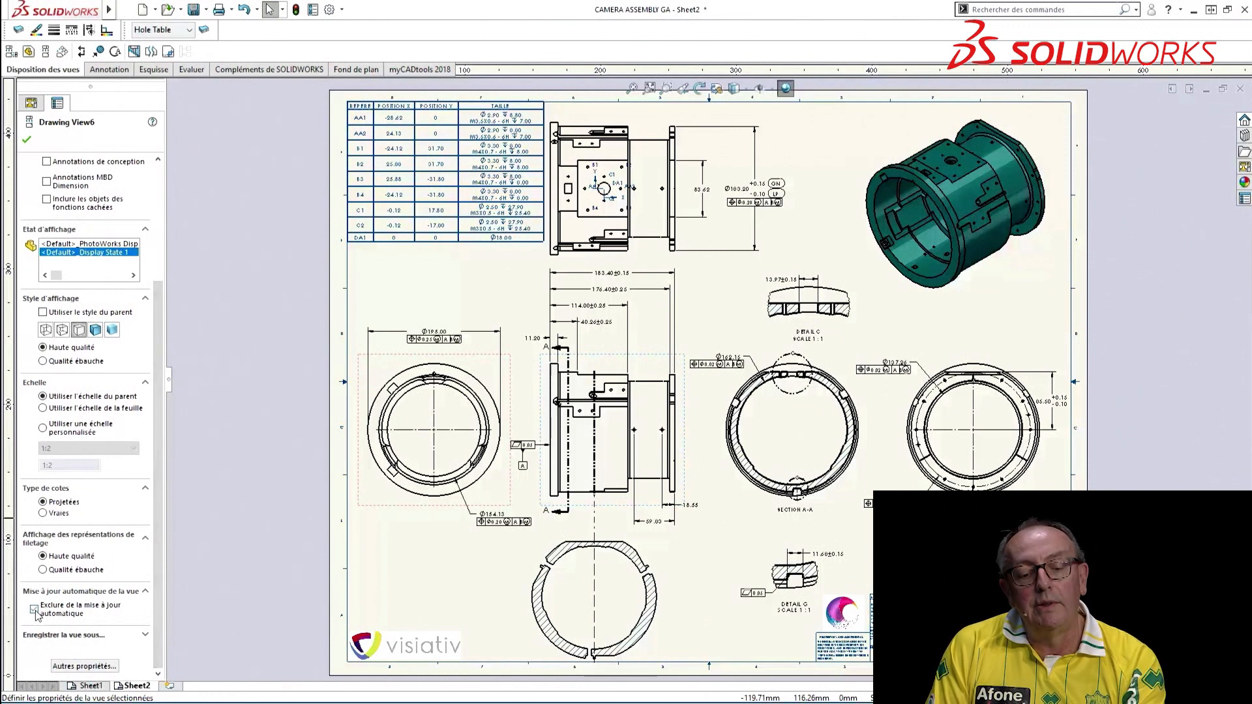
left_click(28, 140)
left_click(394, 570)
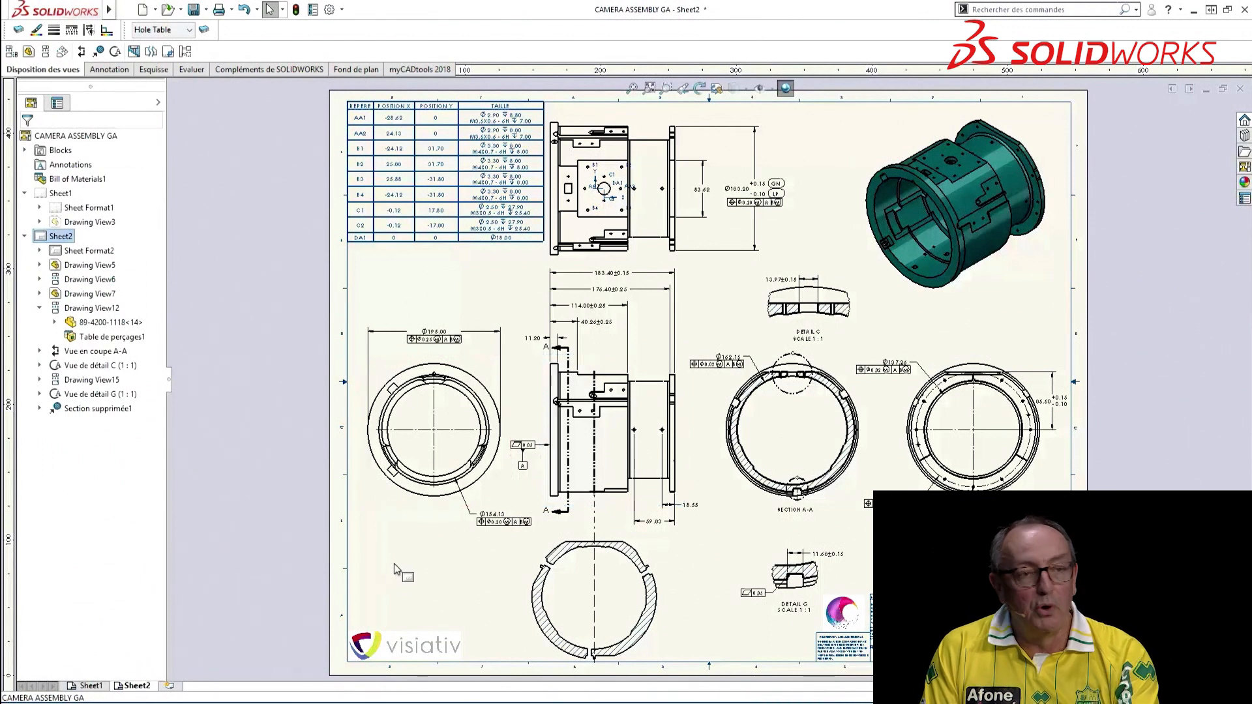
left_click(417, 492)
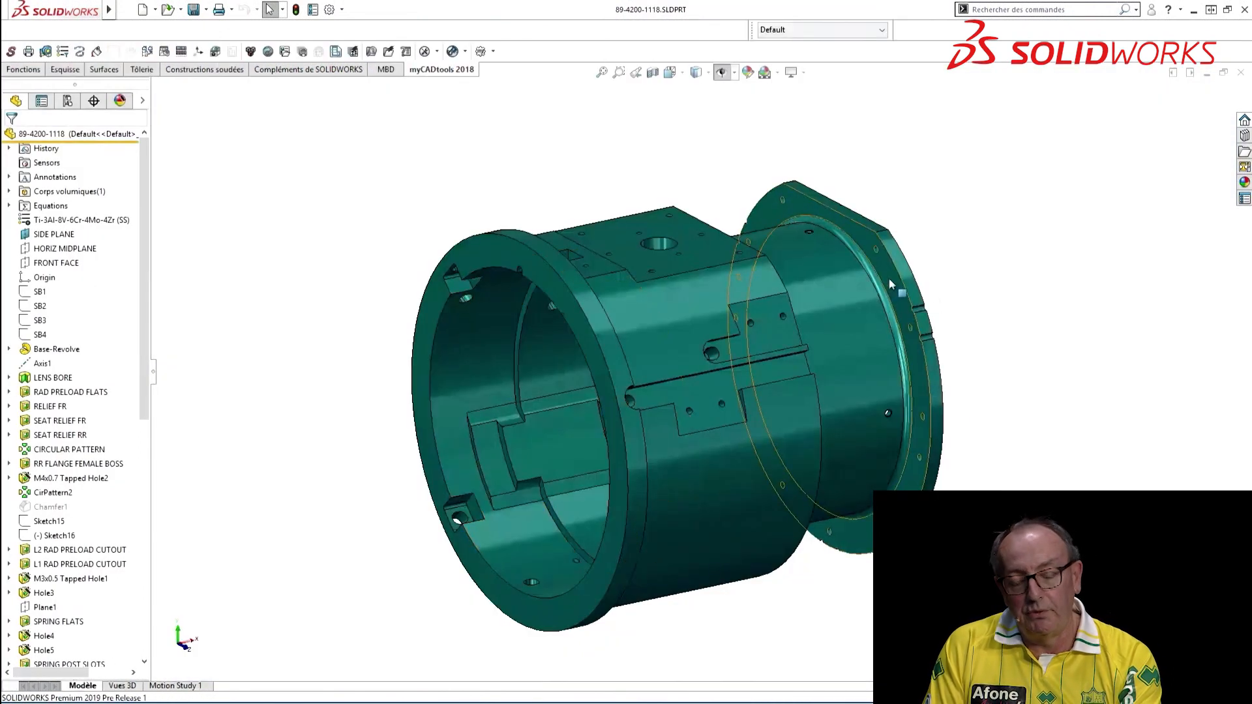
left_click(891, 282)
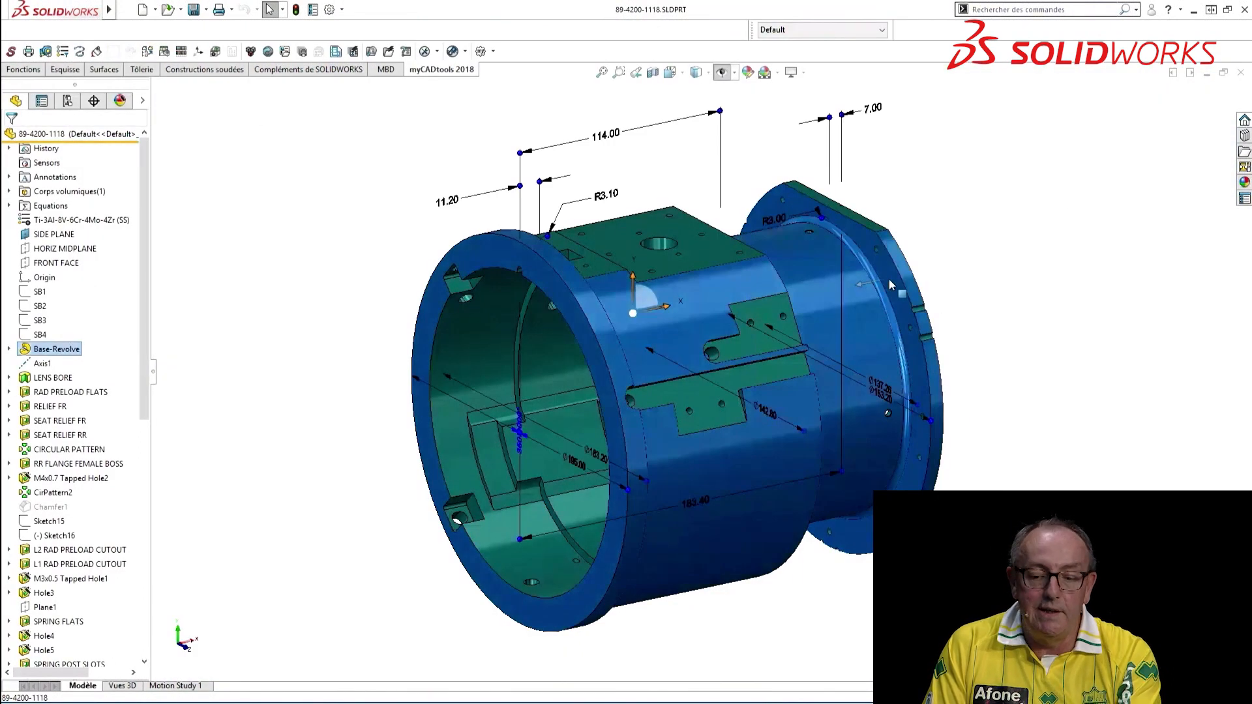
double_click(873, 109)
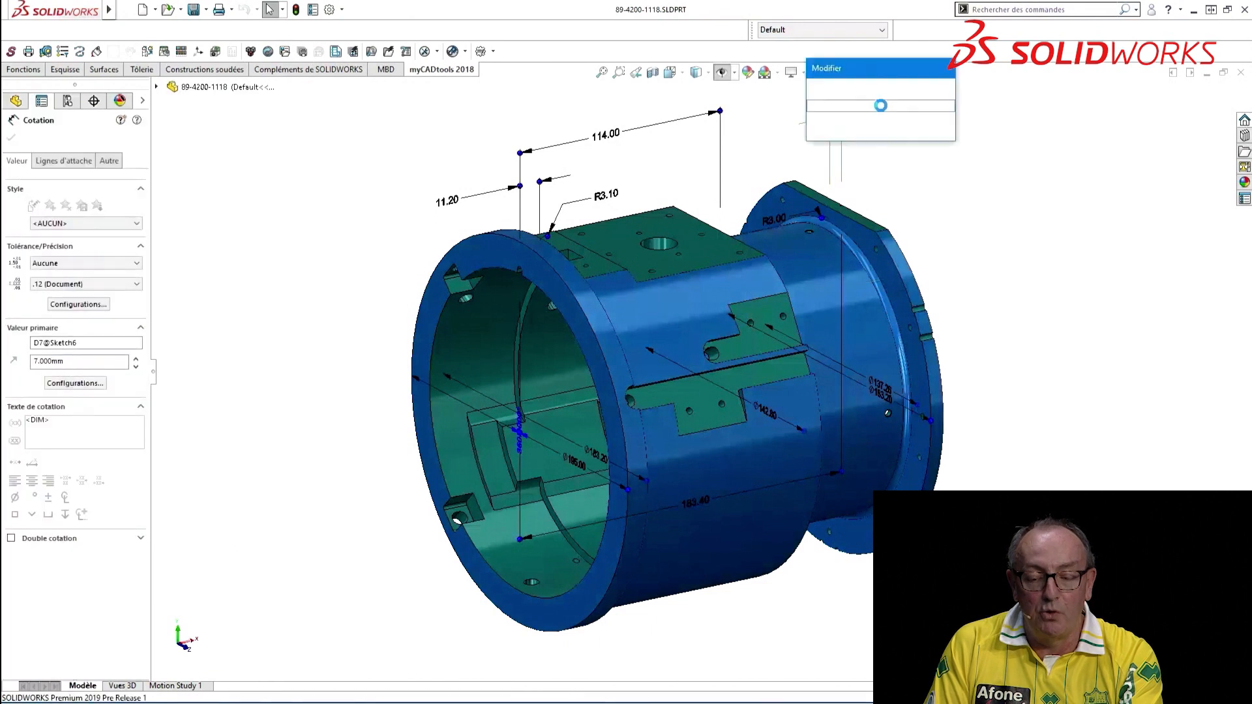
type("13")
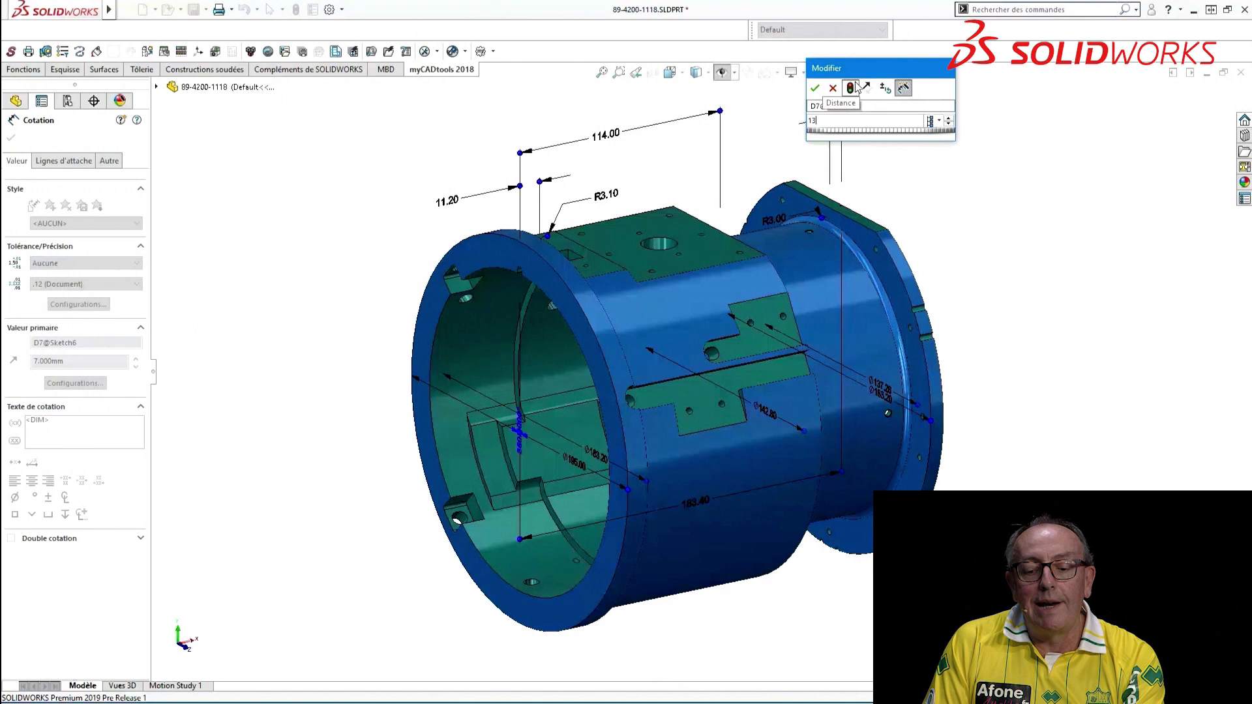
left_click(815, 89)
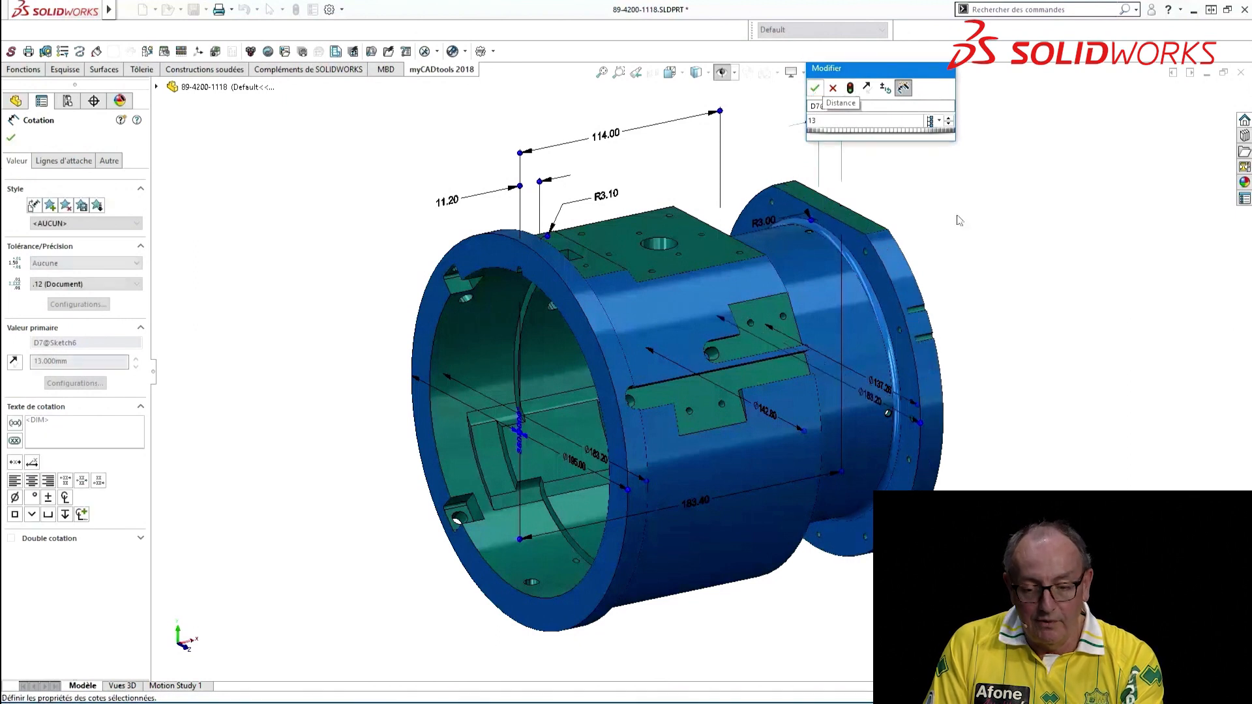
left_click(1013, 245)
Return to the CAMERA ASSEMBLY GA drawing and manually update the excluded side view.
key("ctrl+Tab")
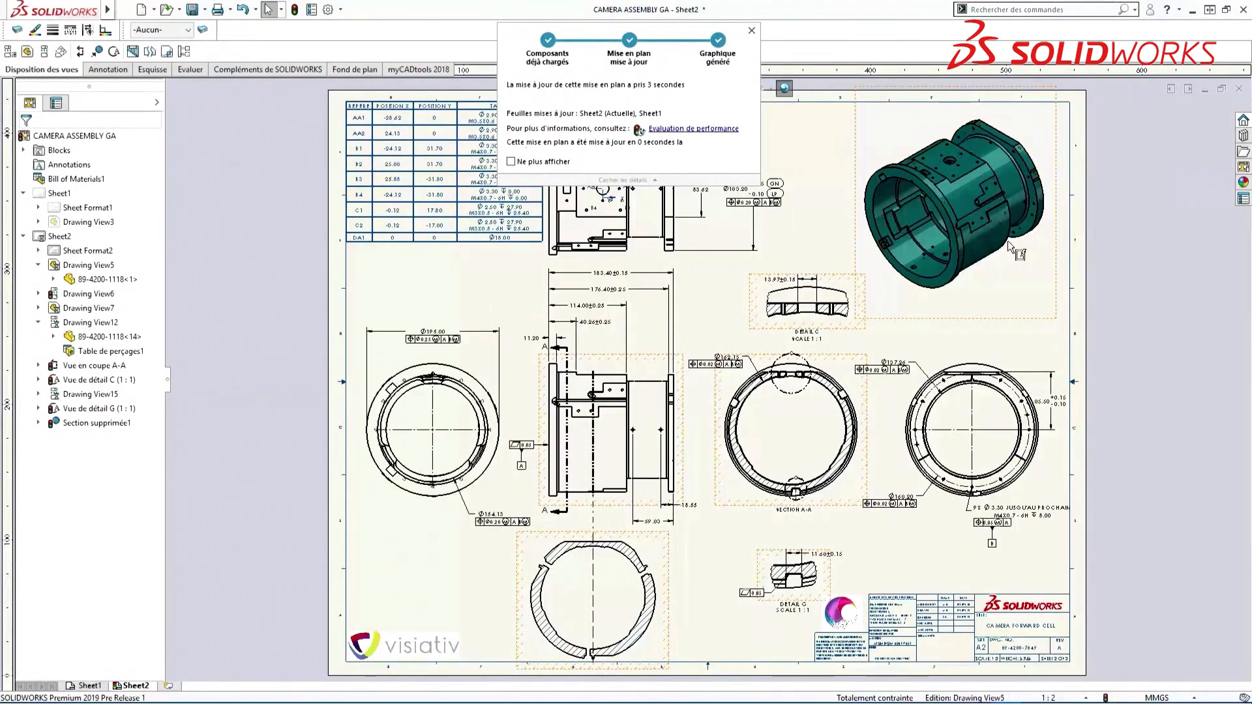
left_click(656, 382)
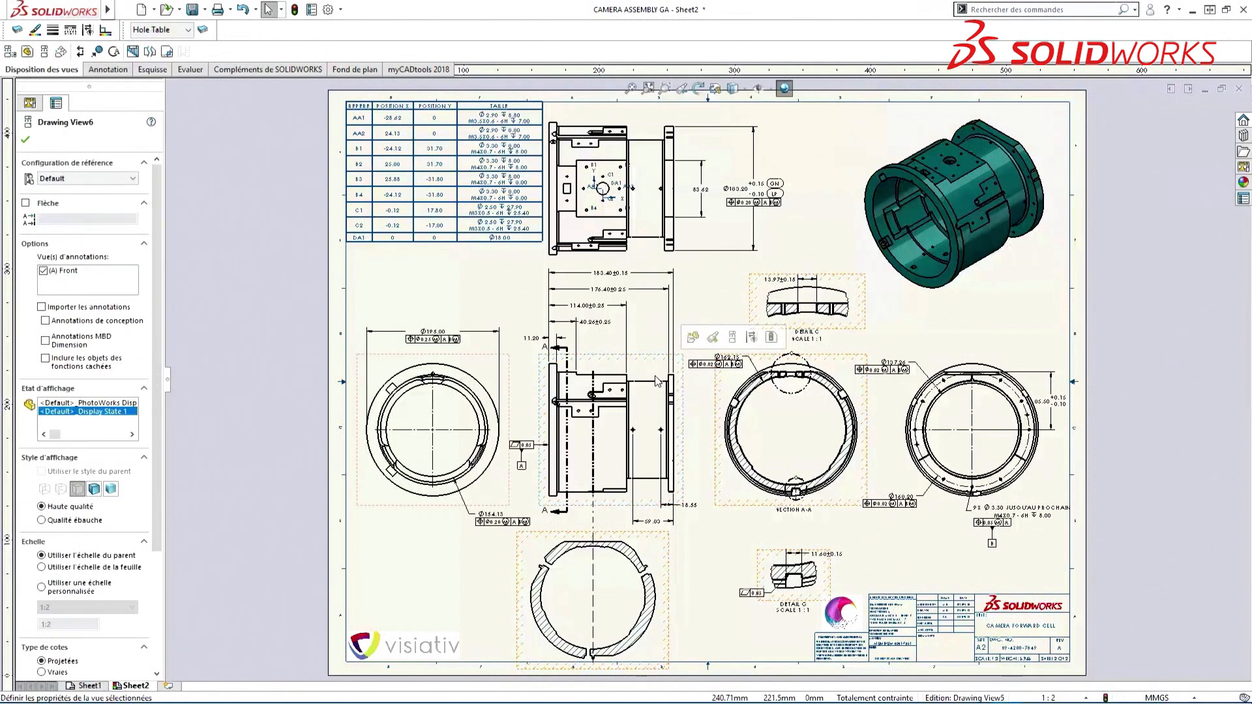
left_click(771, 339)
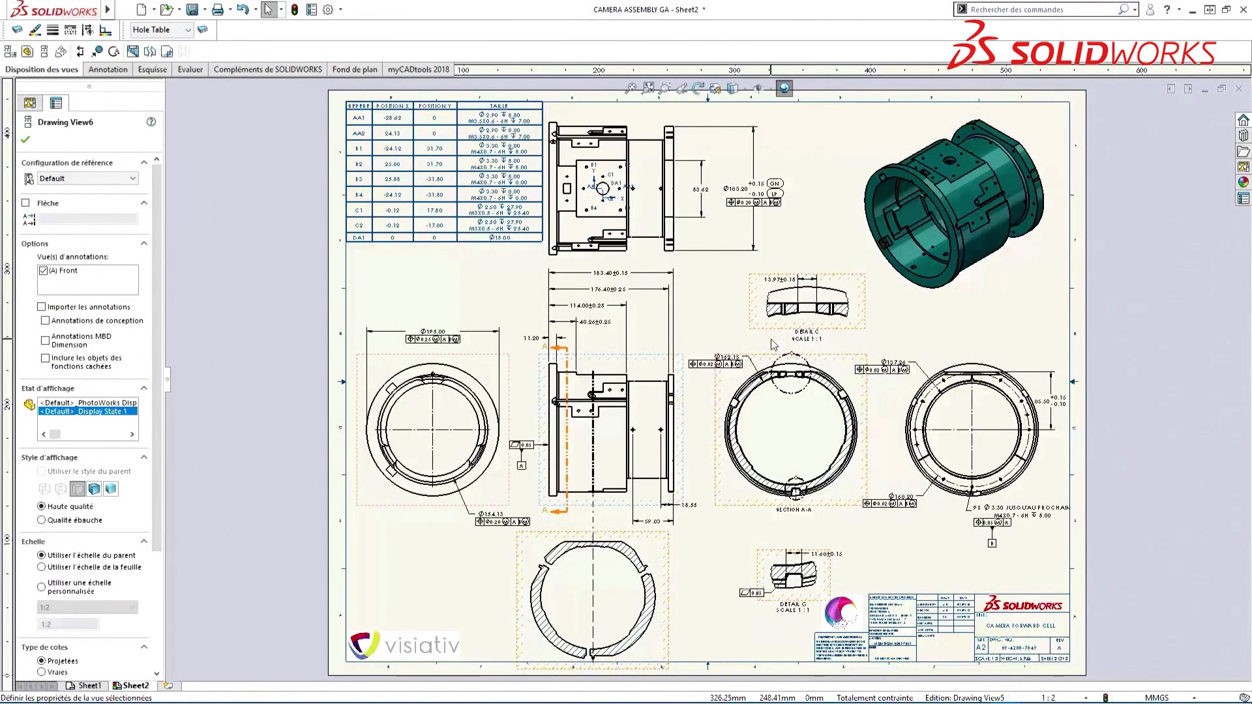
left_click(706, 323)
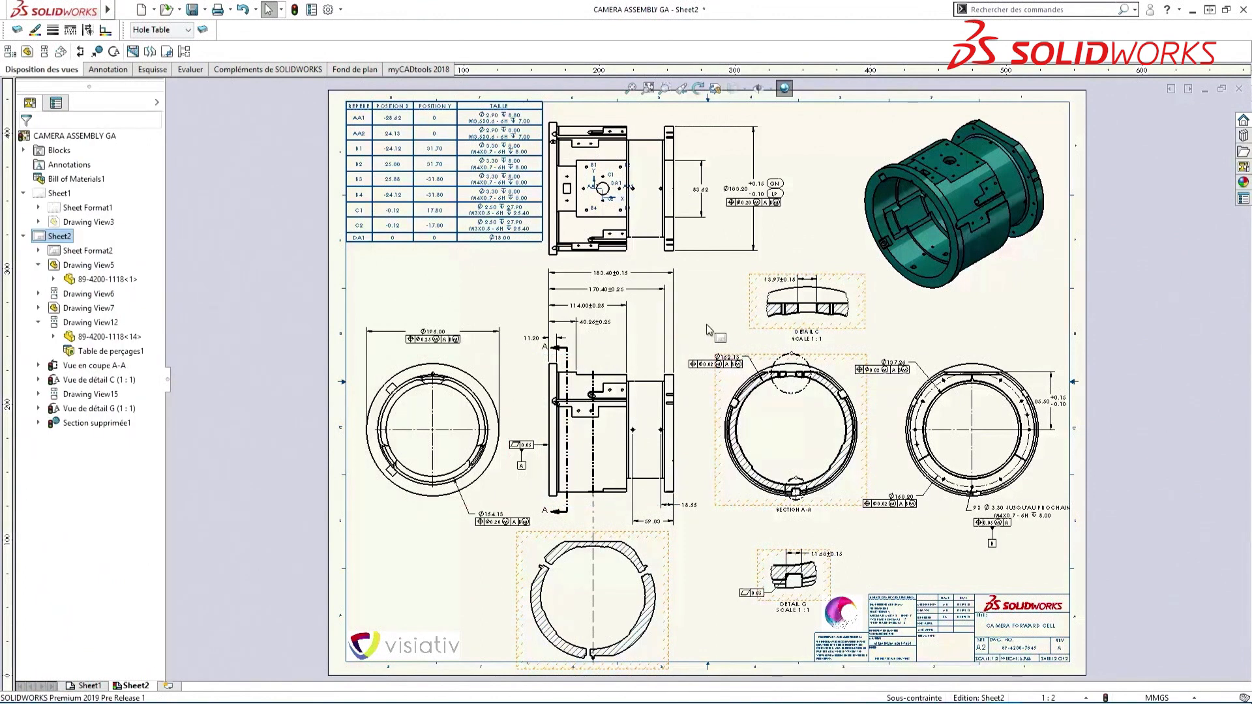
Start saving the bill of materials table on Sheet1 to a file, with Excel 2007 (*.xlsx) as the file type.
left_click(91, 686)
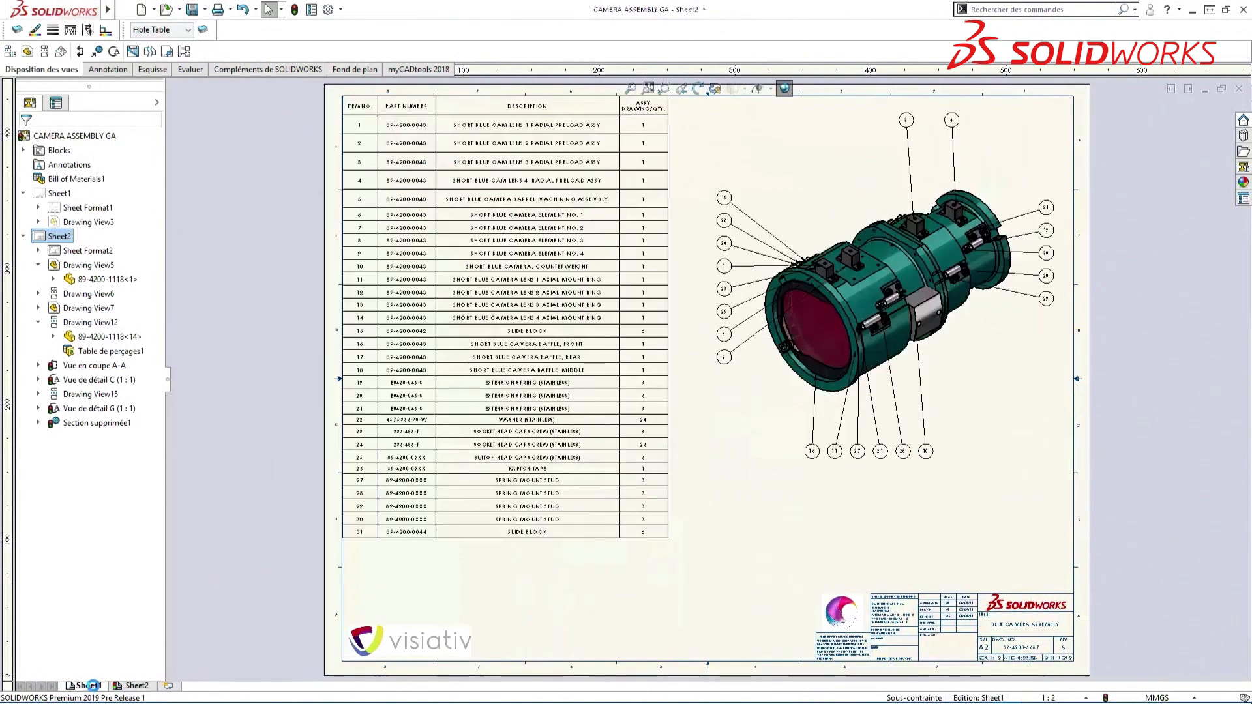
left_click(334, 329)
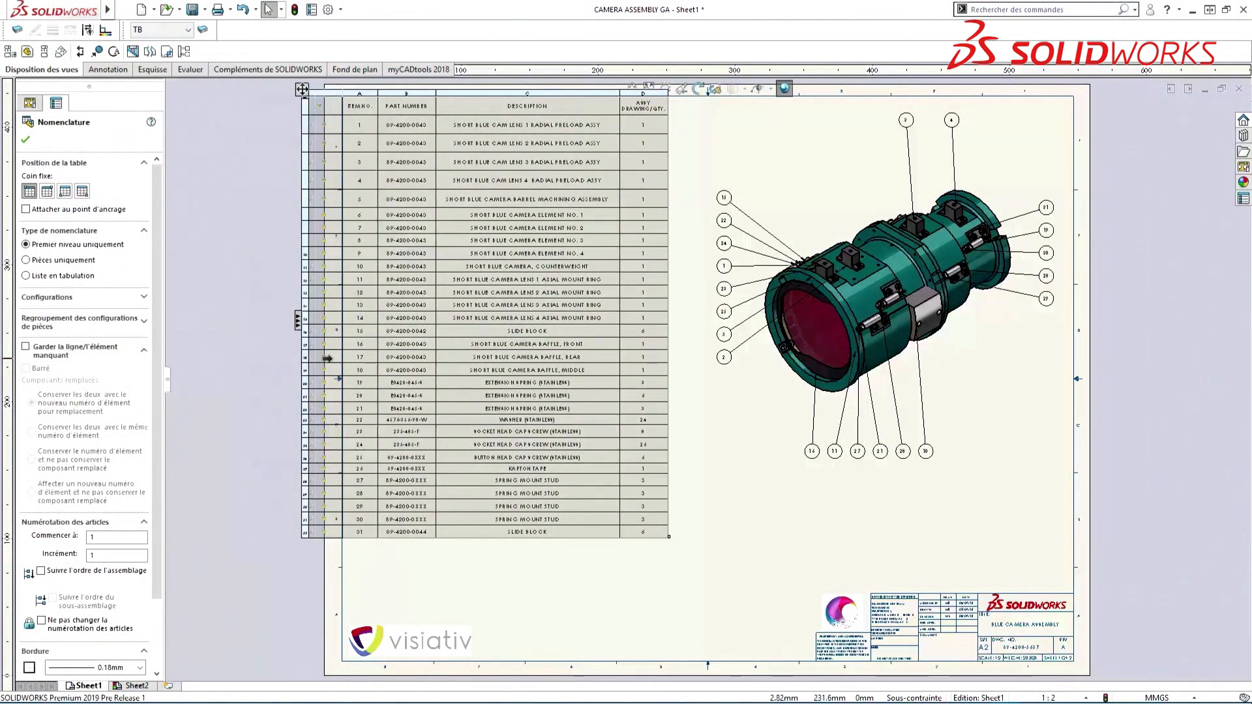
left_click(297, 319)
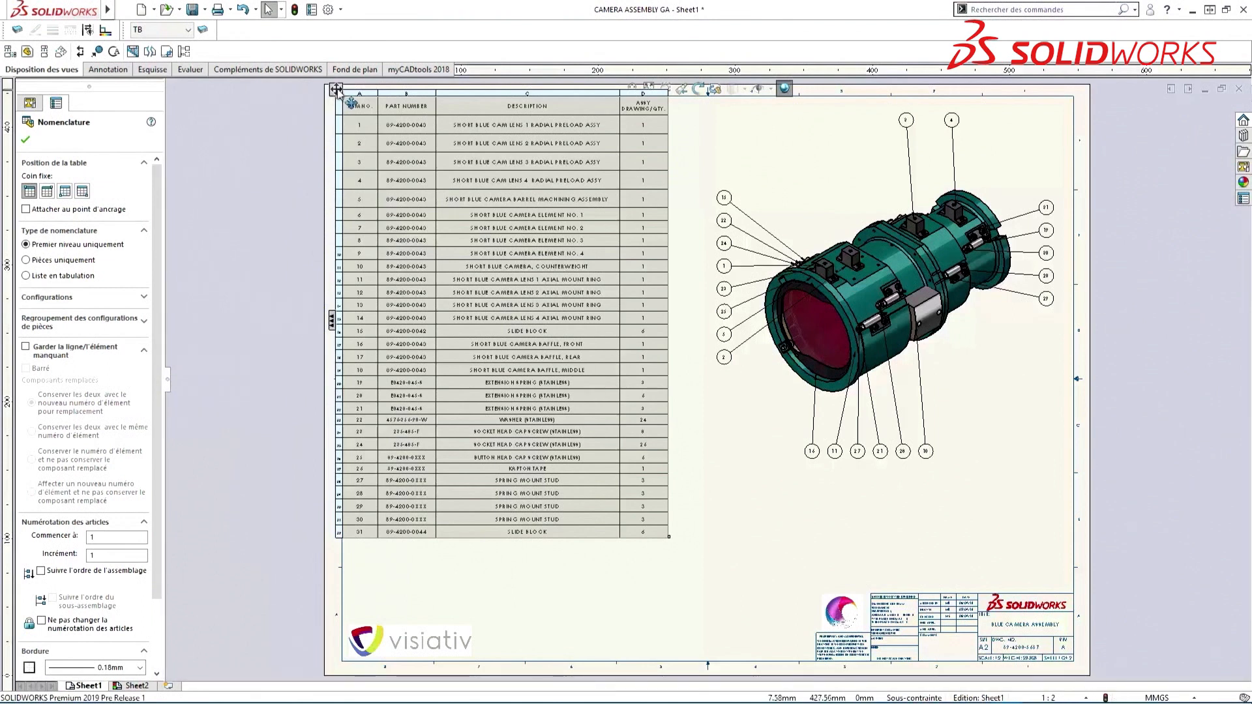
right_click(338, 91)
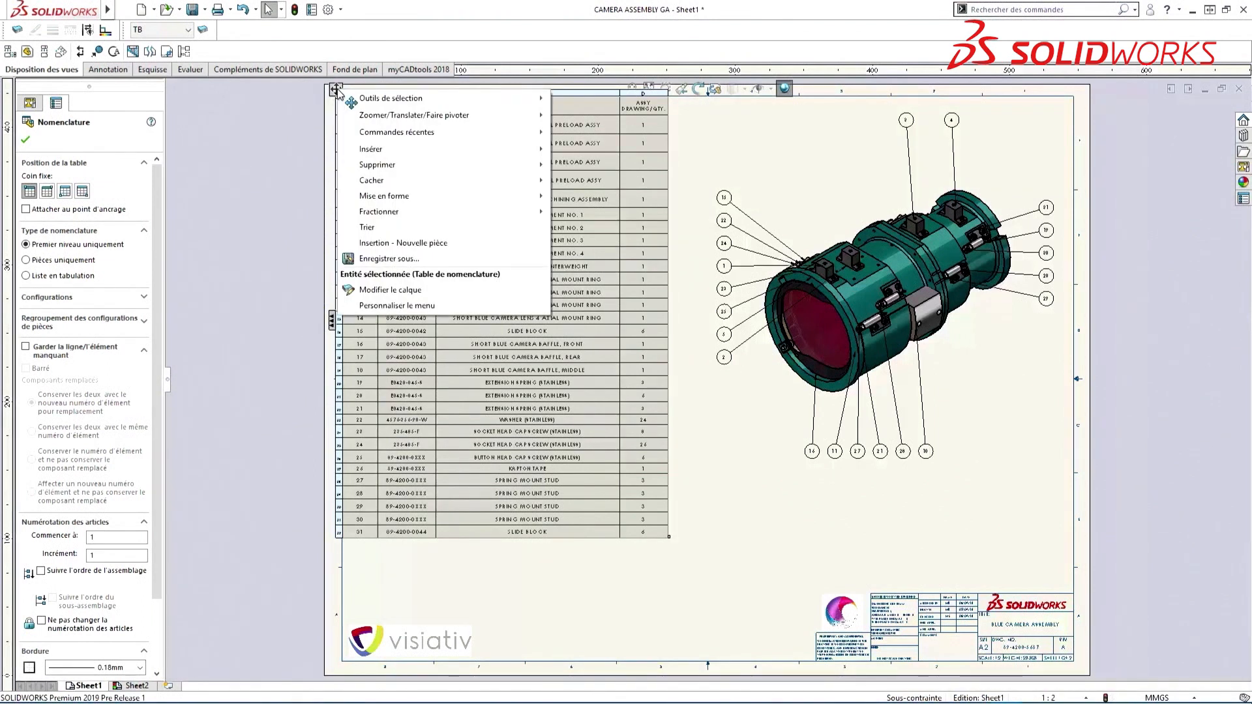
left_click(385, 258)
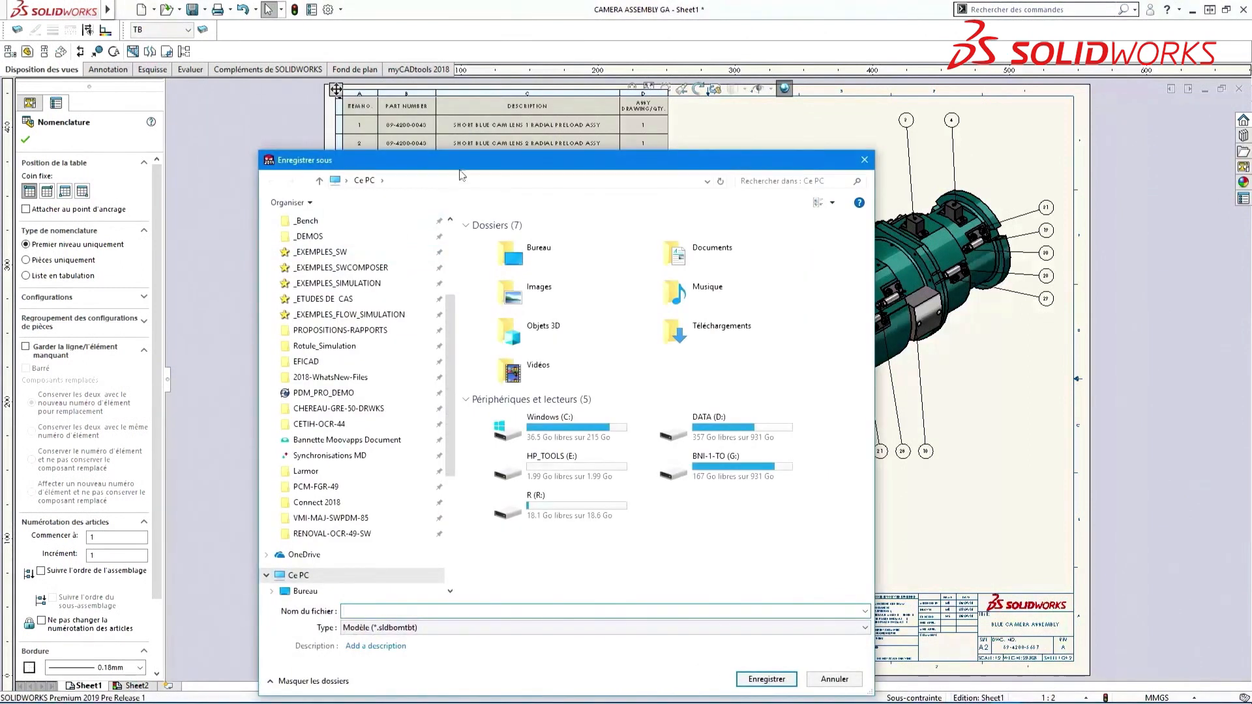
left_click_drag(464, 162, 475, 94)
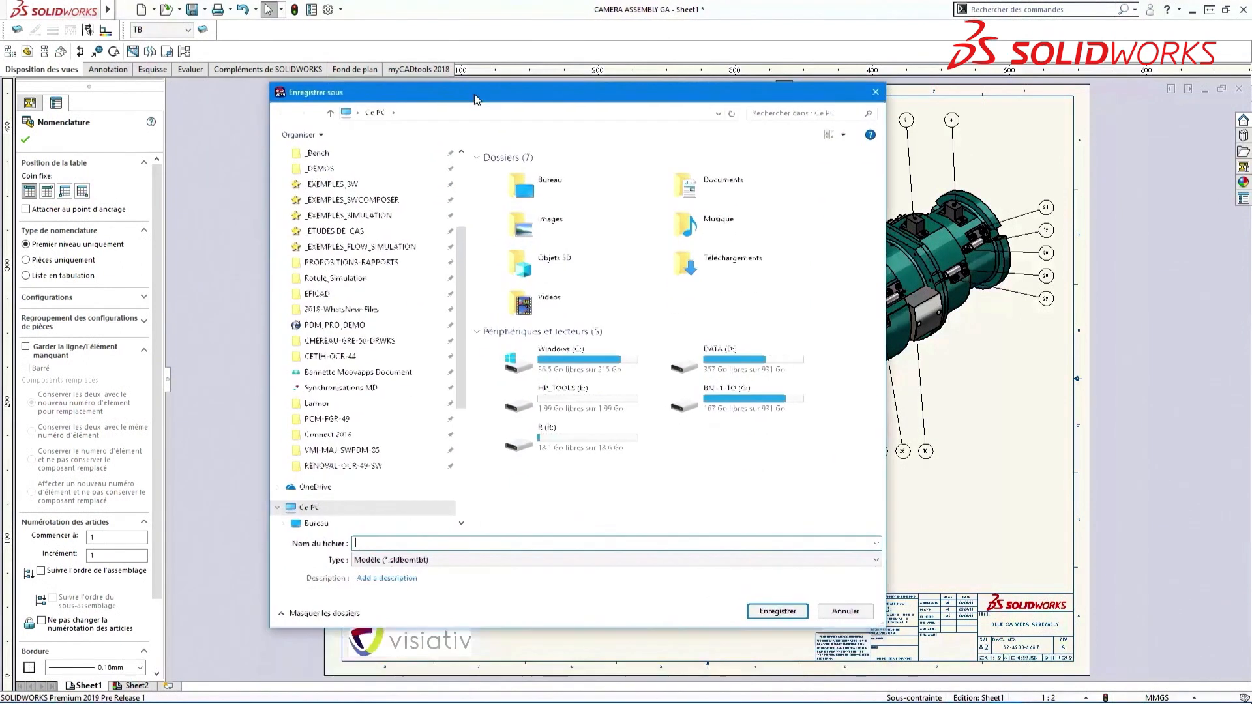
left_click(404, 561)
left_click(411, 582)
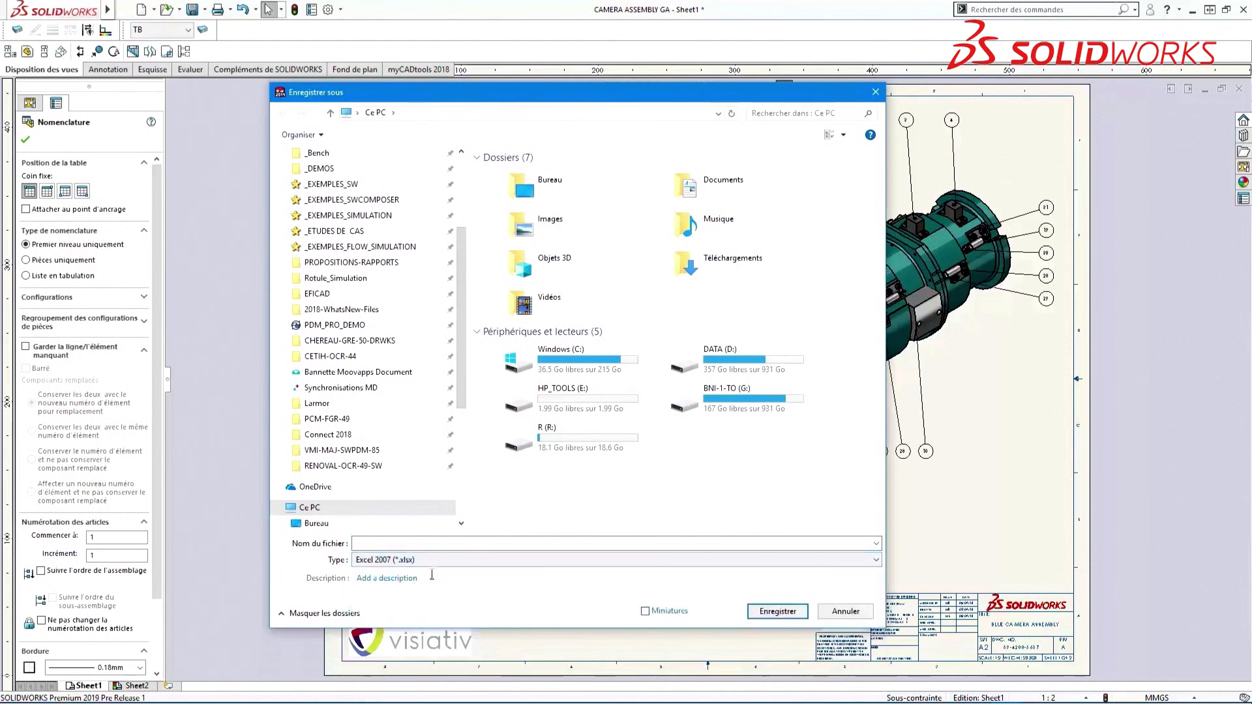